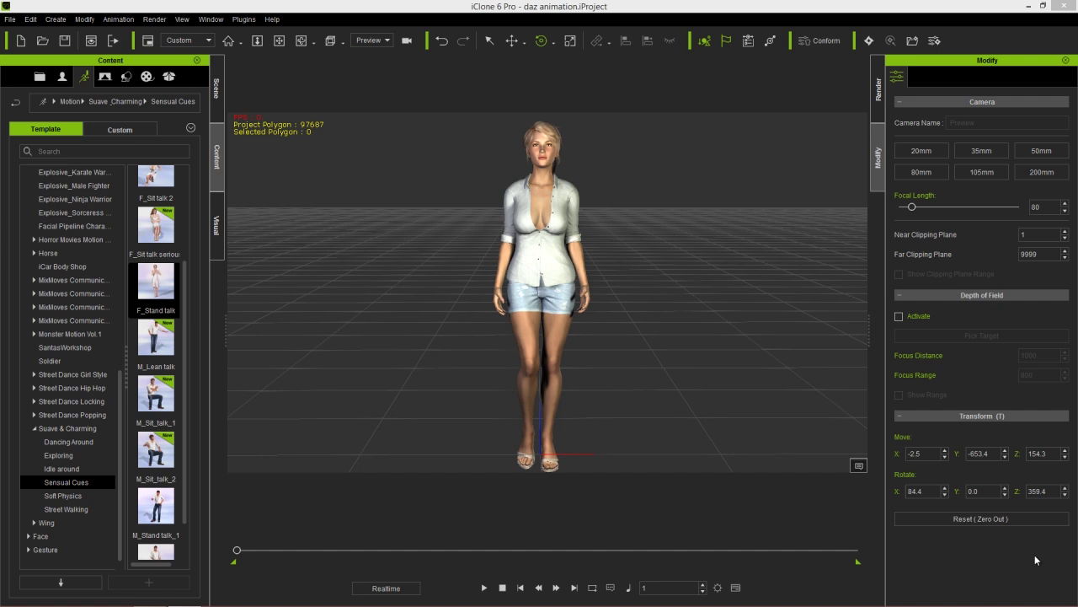
- Play back the avatar's existing animation and stop it to return to the first frame
{"action": "left_click", "coordinate": [484, 587]}
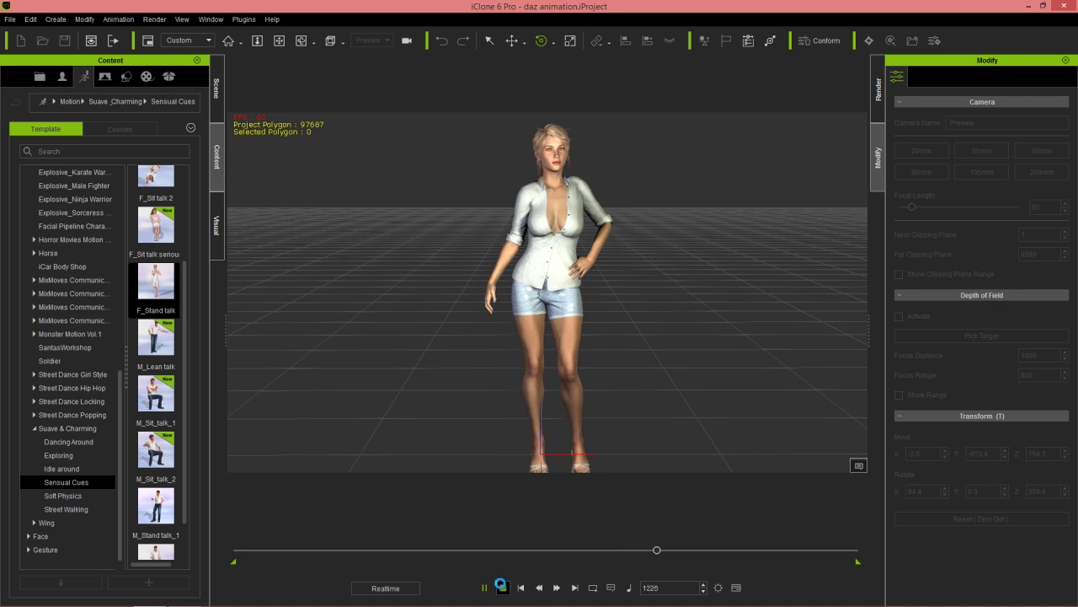
{"action": "left_click", "coordinate": [502, 587]}
{"action": "scroll", "coordinate": [621, 299], "scroll_direction": "up", "scroll_amount": 5}
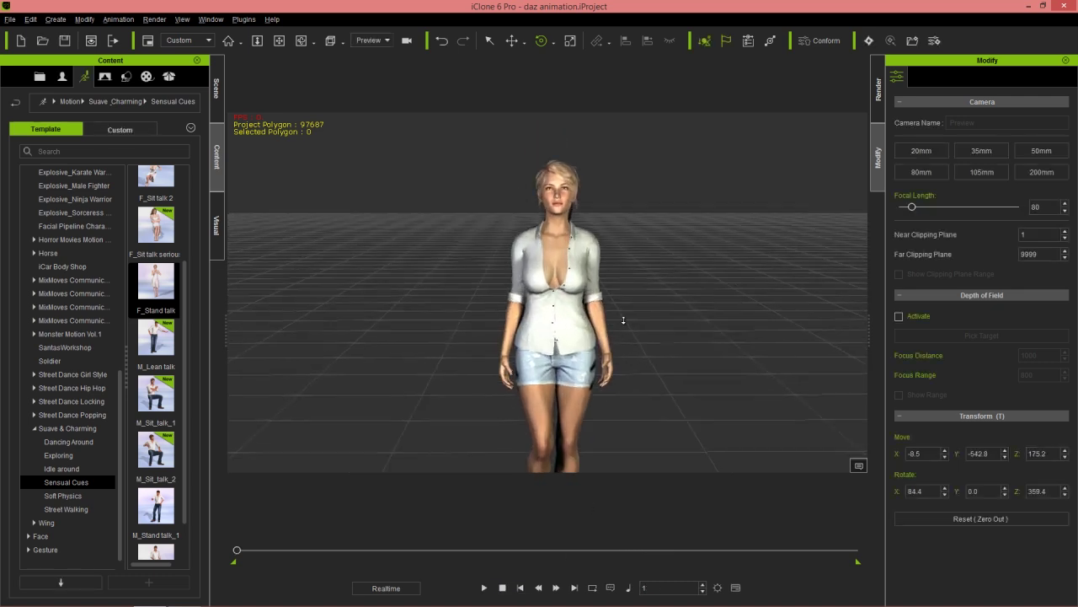
- Select the avatar in the viewport and reset the playhead to frame 1
{"action": "left_click", "coordinate": [557, 234]}
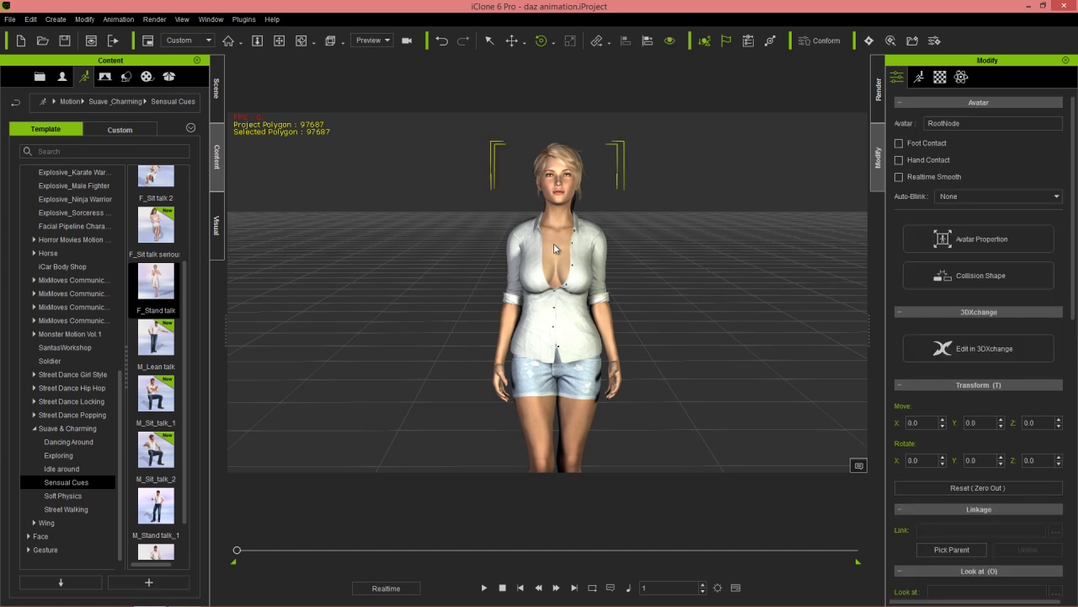
{"action": "right_click", "coordinate": [554, 243]}
{"action": "left_click", "coordinate": [627, 389]}
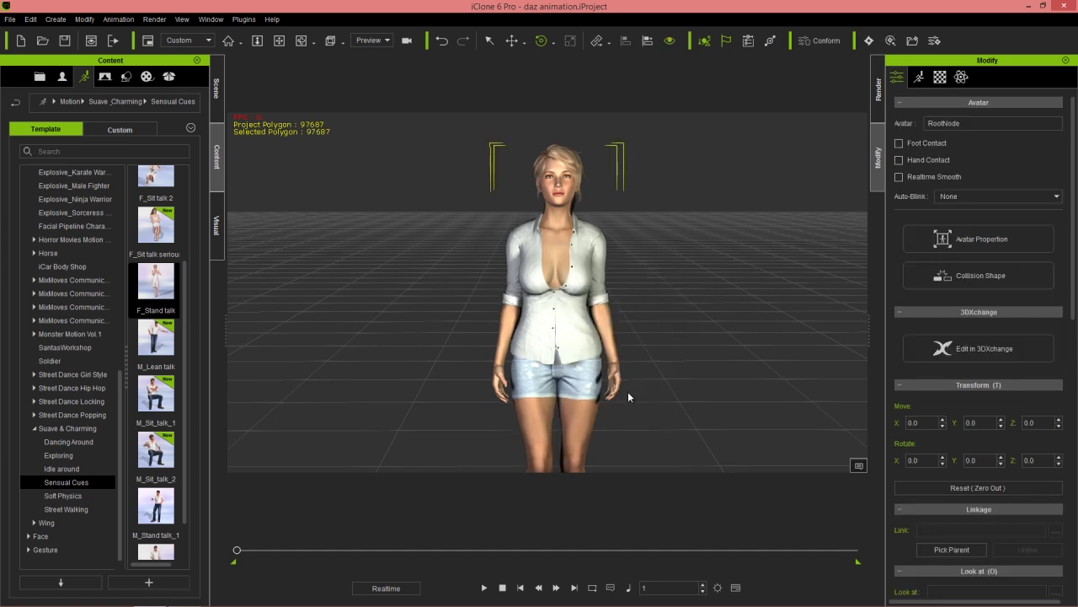
{"action": "scroll", "coordinate": [608, 387], "scroll_direction": "down", "scroll_amount": 5}
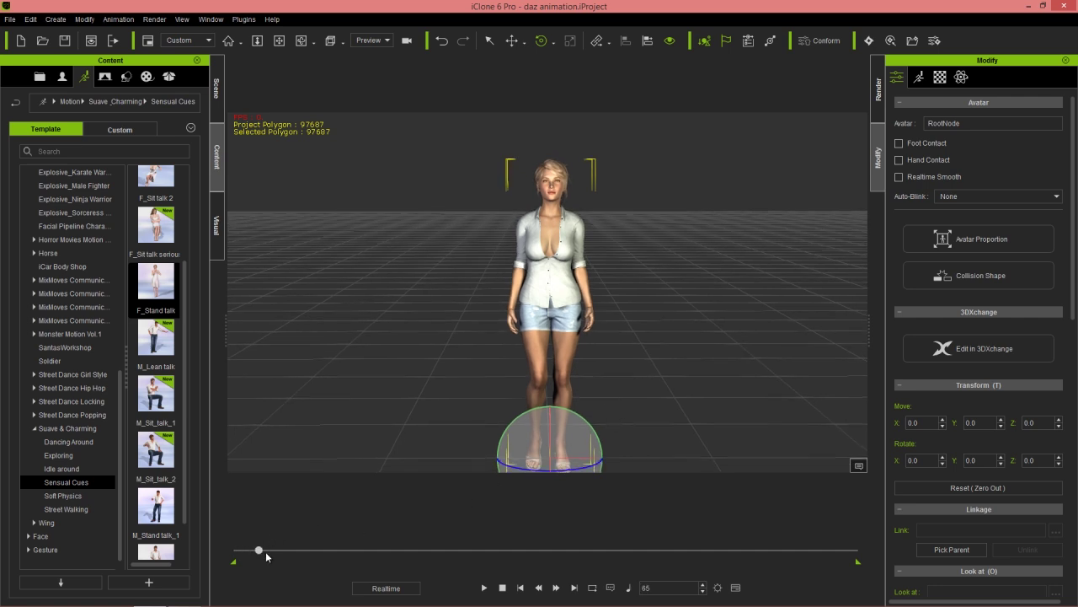
{"action": "left_click_drag", "start_coordinate": [261, 556], "coordinate": [236, 552]}
{"action": "scroll", "coordinate": [597, 368], "scroll_direction": "up", "scroll_amount": 3}
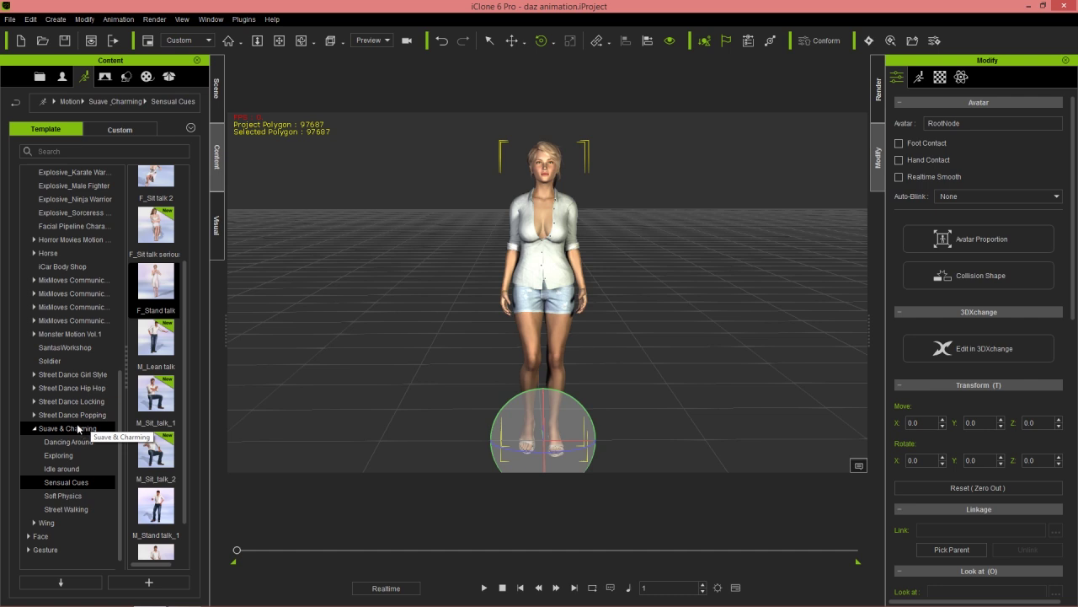
- Apply the F_Stand turn motion from the Suave & Charming Idle around set to the avatar and preview it
{"action": "left_click", "coordinate": [71, 472]}
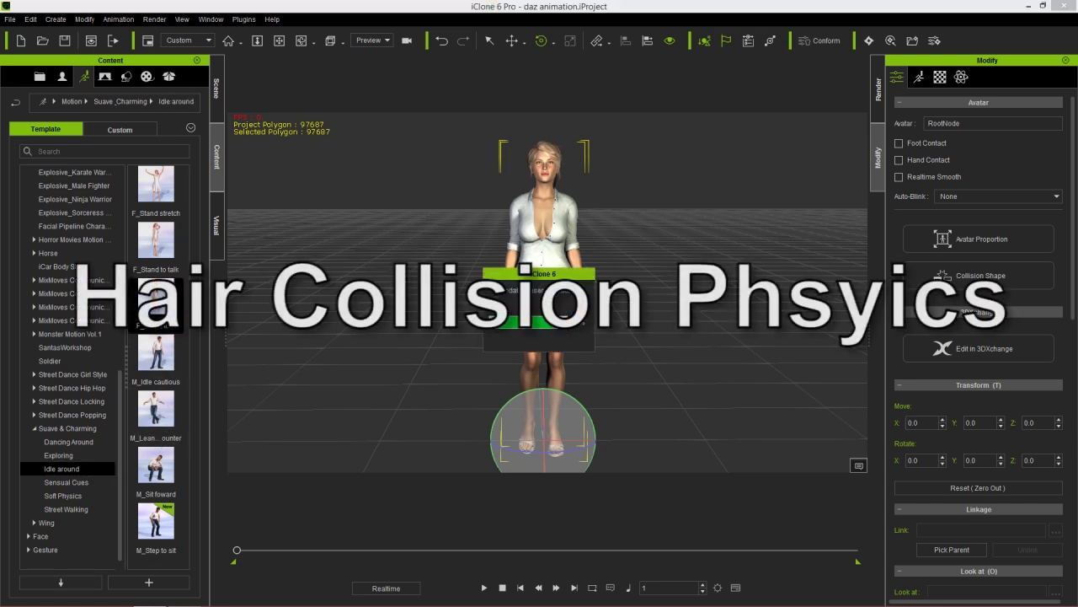
{"action": "key", "text": "space"}
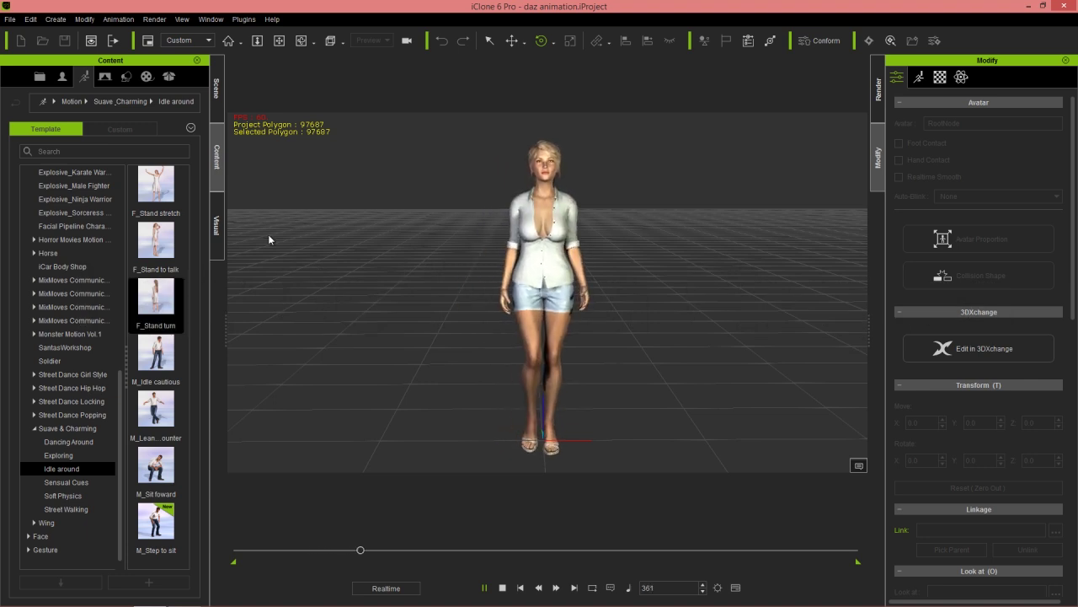
{"action": "left_click", "coordinate": [533, 271]}
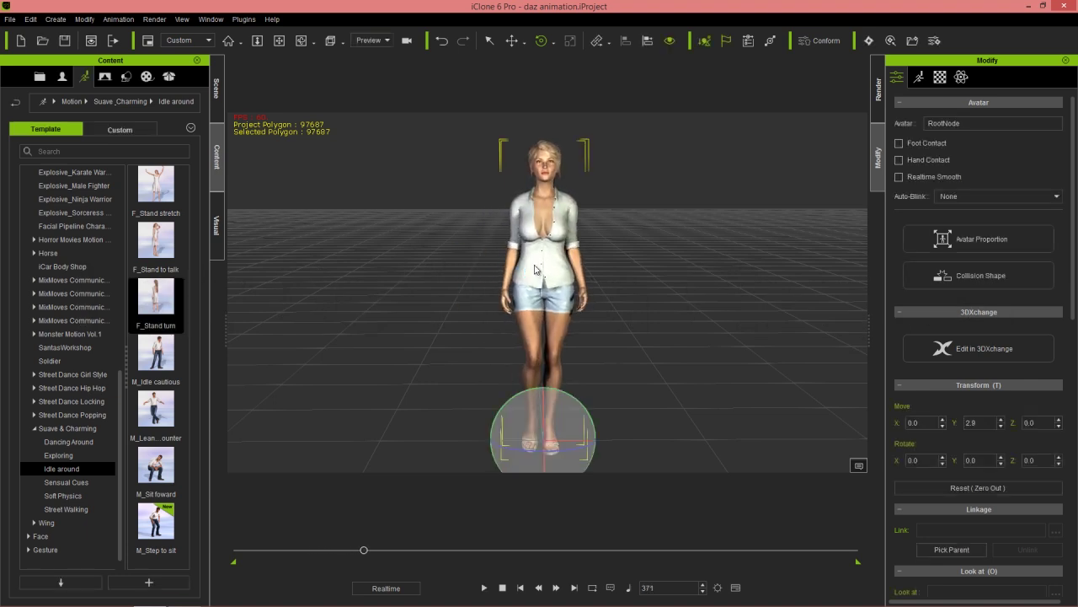
- Replay the F_Stand turn motion from the first frame with the avatar's upper body in close view
{"action": "scroll", "coordinate": [586, 263], "scroll_direction": "up", "scroll_amount": 5}
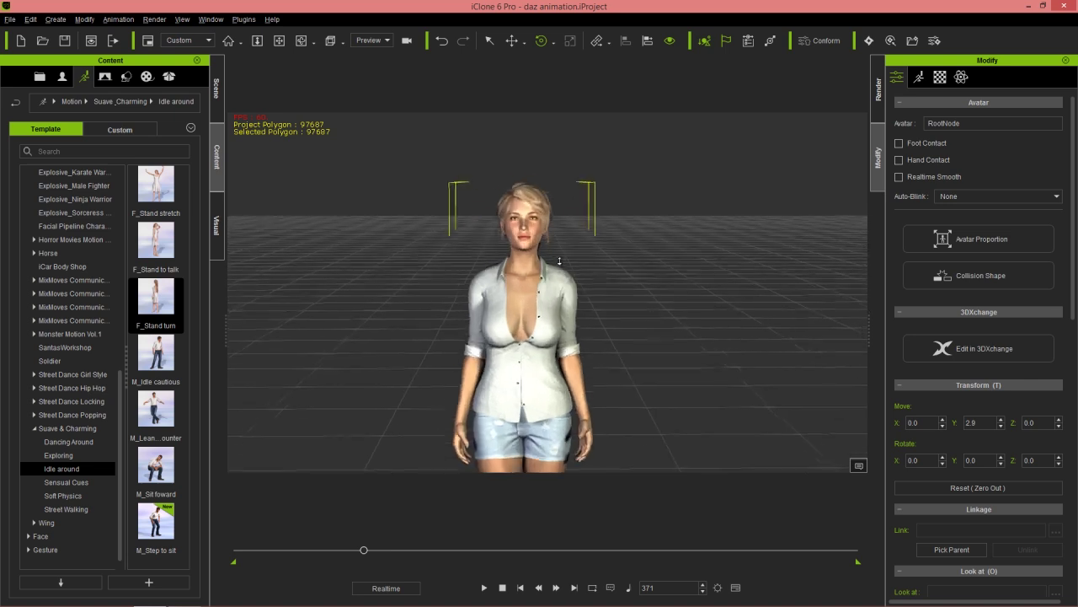
{"action": "scroll", "coordinate": [578, 333], "scroll_direction": "up", "scroll_amount": 5}
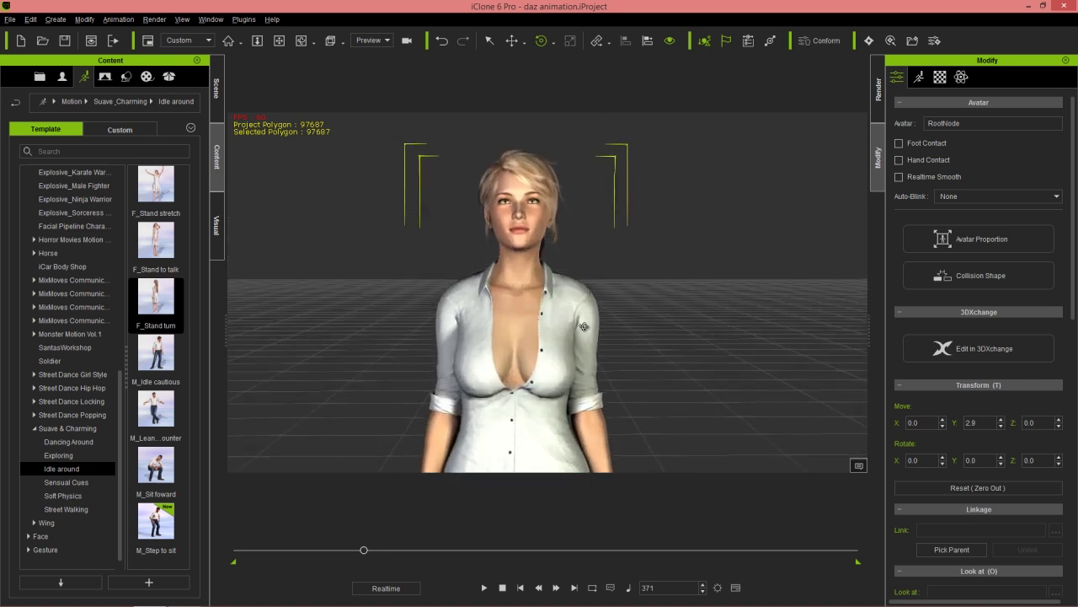
{"action": "right_click_drag", "start_coordinate": [584, 326], "coordinate": [585, 343]}
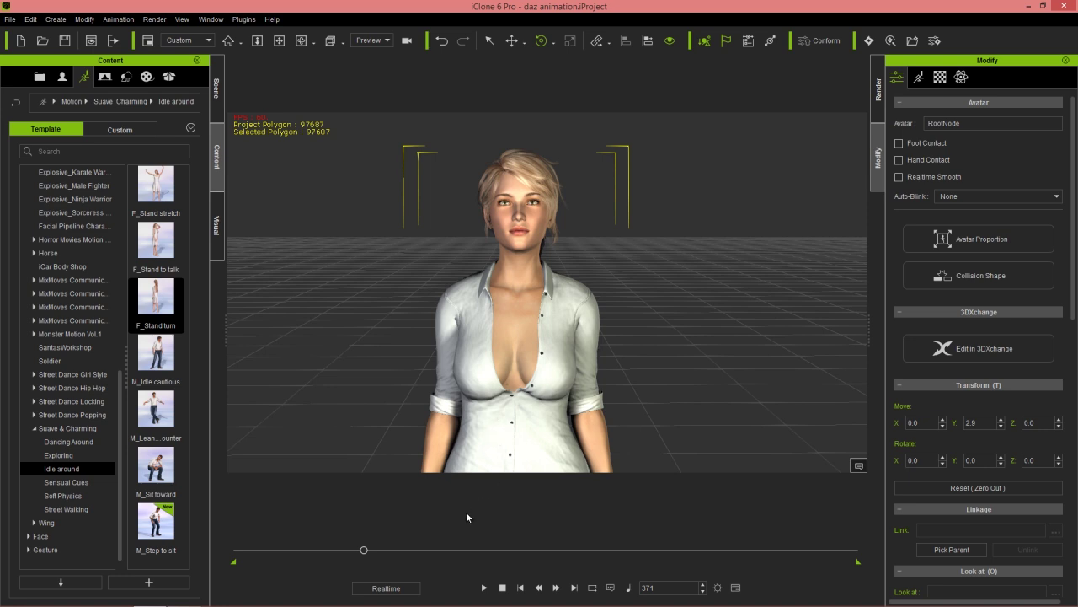
{"action": "left_click_drag", "start_coordinate": [364, 551], "coordinate": [226, 550]}
{"action": "left_click", "coordinate": [485, 587]}
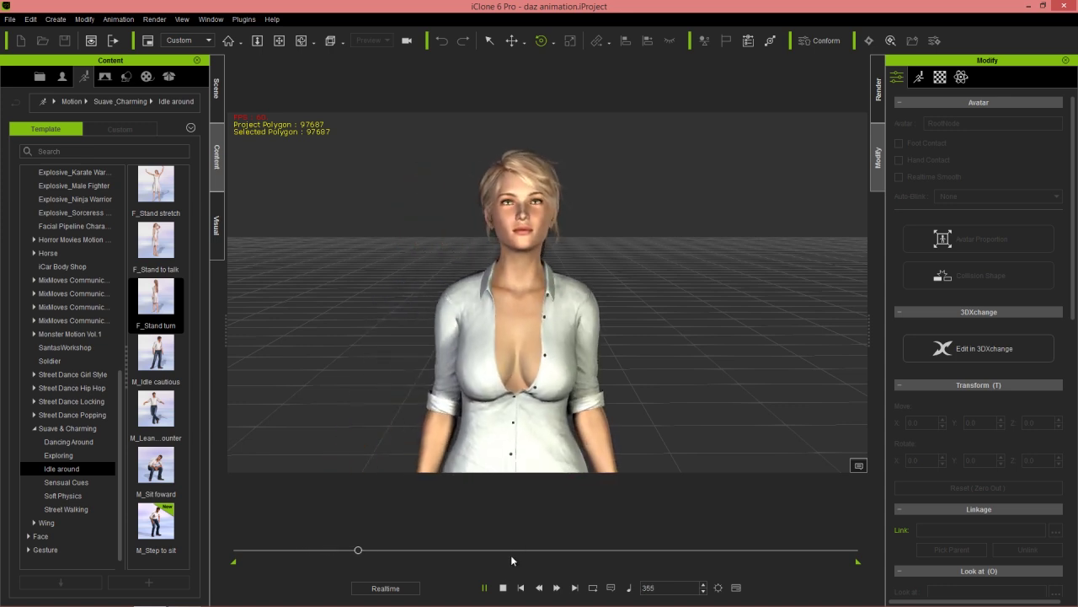
{"action": "left_click", "coordinate": [503, 587]}
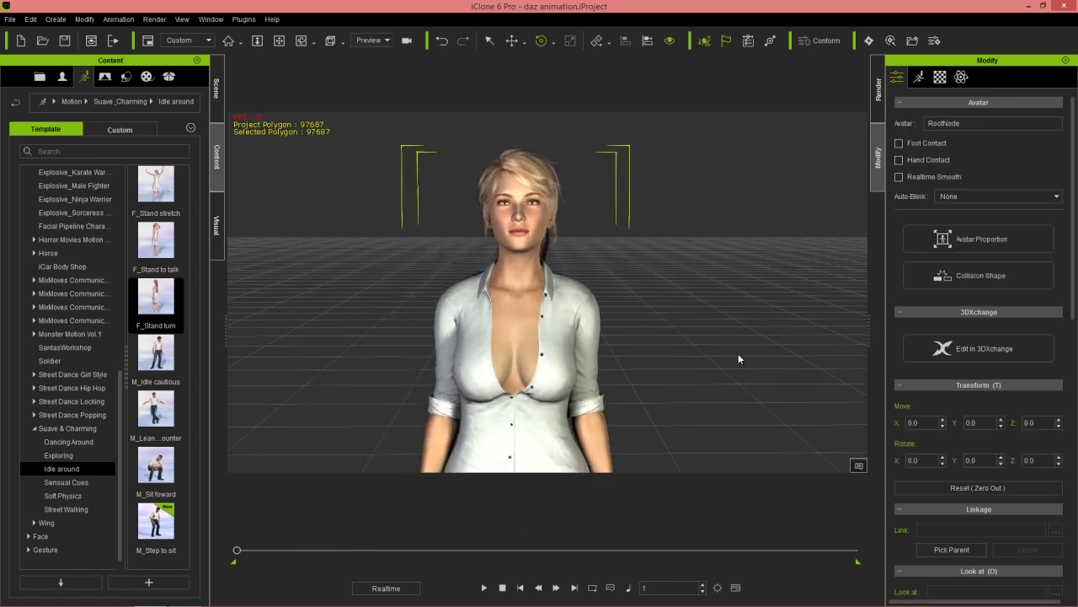
- Open the avatar's Collision Shape editor and examine the capsules on the chest and upper arm against the ponytail
{"action": "left_click", "coordinate": [981, 275]}
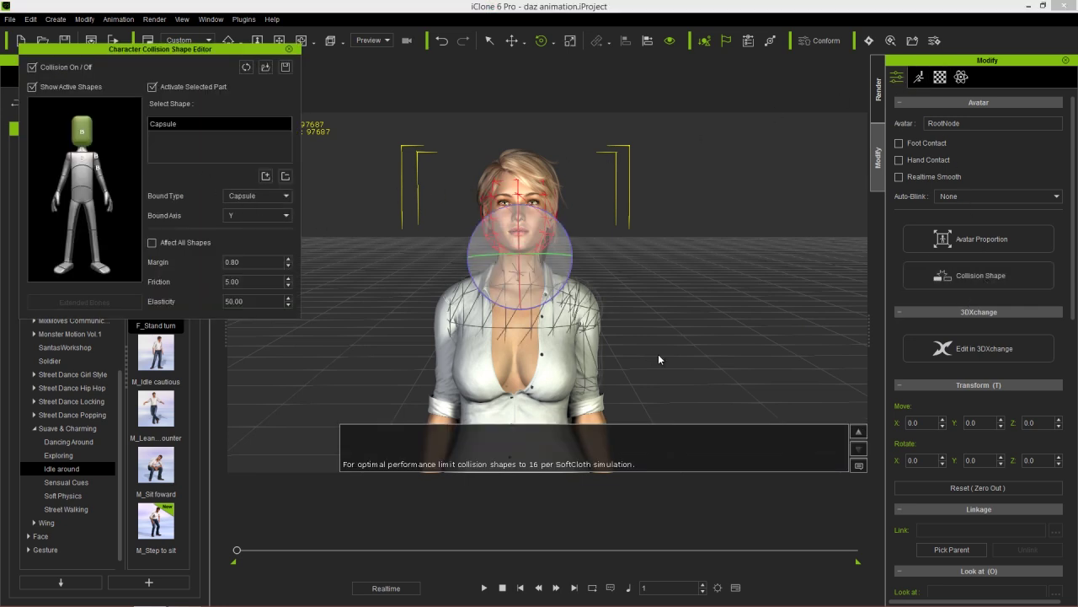
{"action": "scroll", "coordinate": [658, 353], "scroll_direction": "up", "scroll_amount": 3}
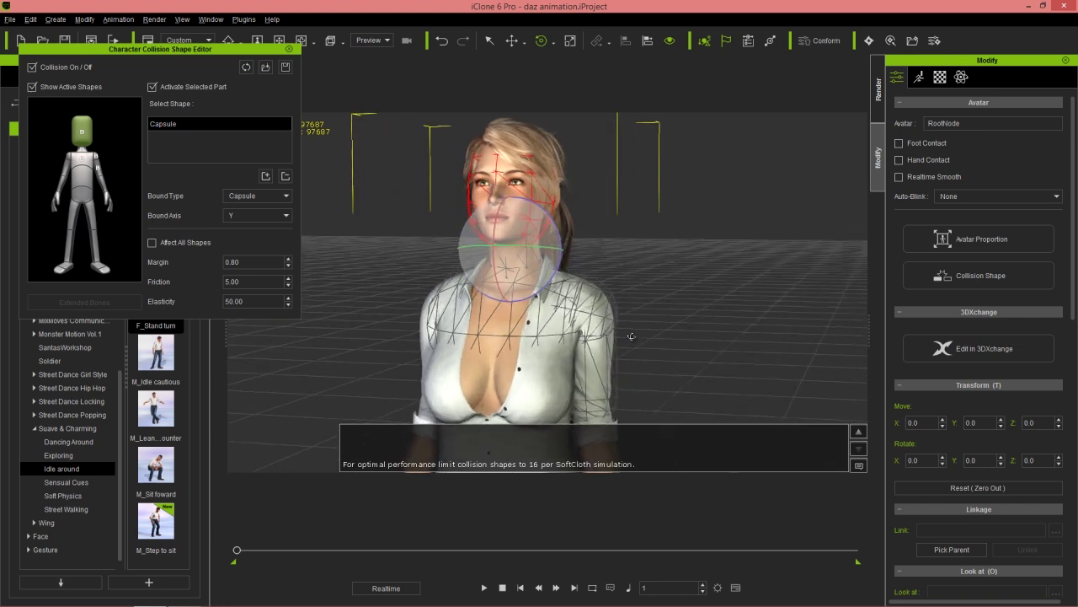
{"action": "left_click", "coordinate": [96, 163]}
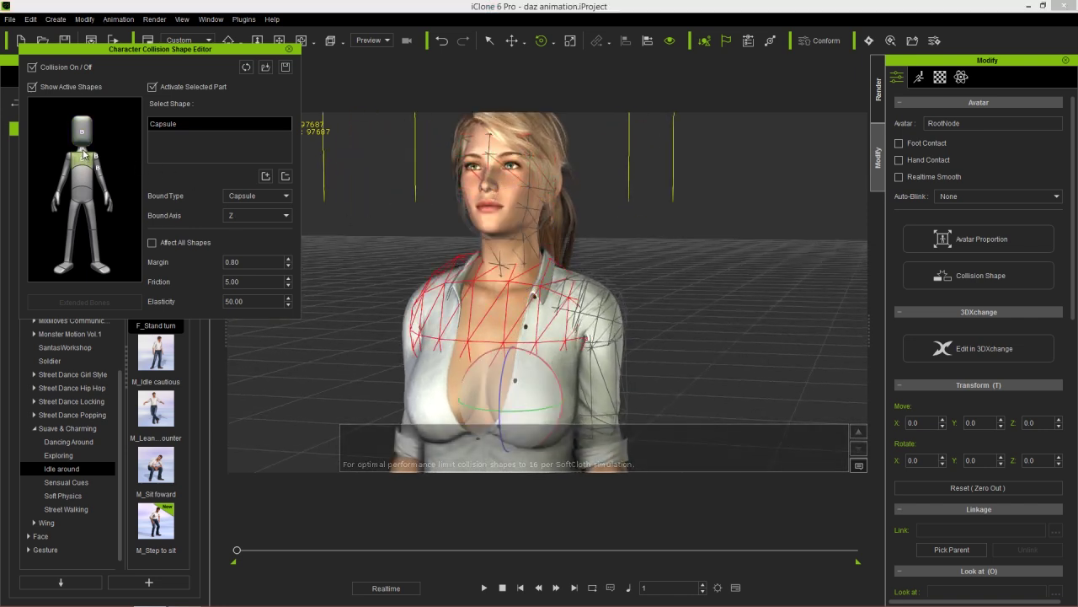
{"action": "left_click", "coordinate": [99, 166]}
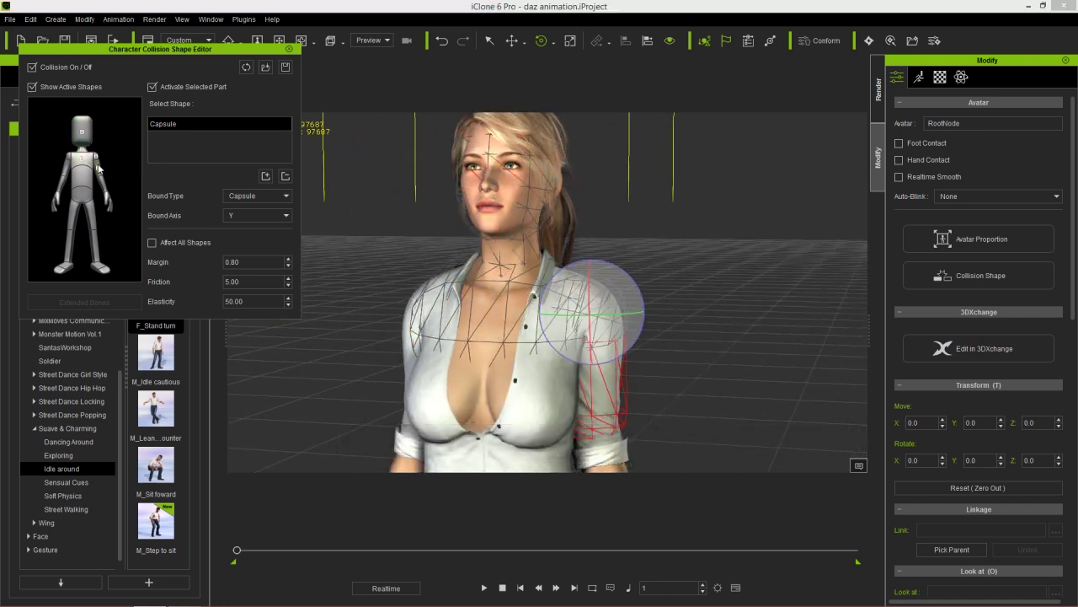
{"action": "left_click", "coordinate": [87, 163]}
{"action": "right_click_drag", "start_coordinate": [752, 318], "coordinate": [551, 306]}
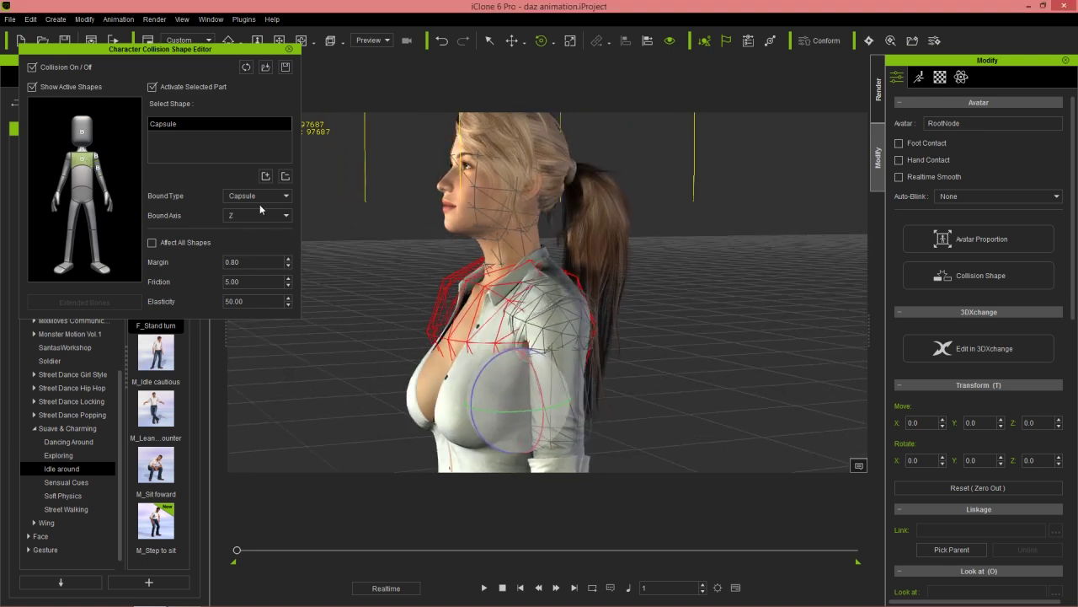
- Try the scale gizmo on the chest collision capsule and the move gizmo on the upper-arm capsule
{"action": "left_click", "coordinate": [549, 326]}
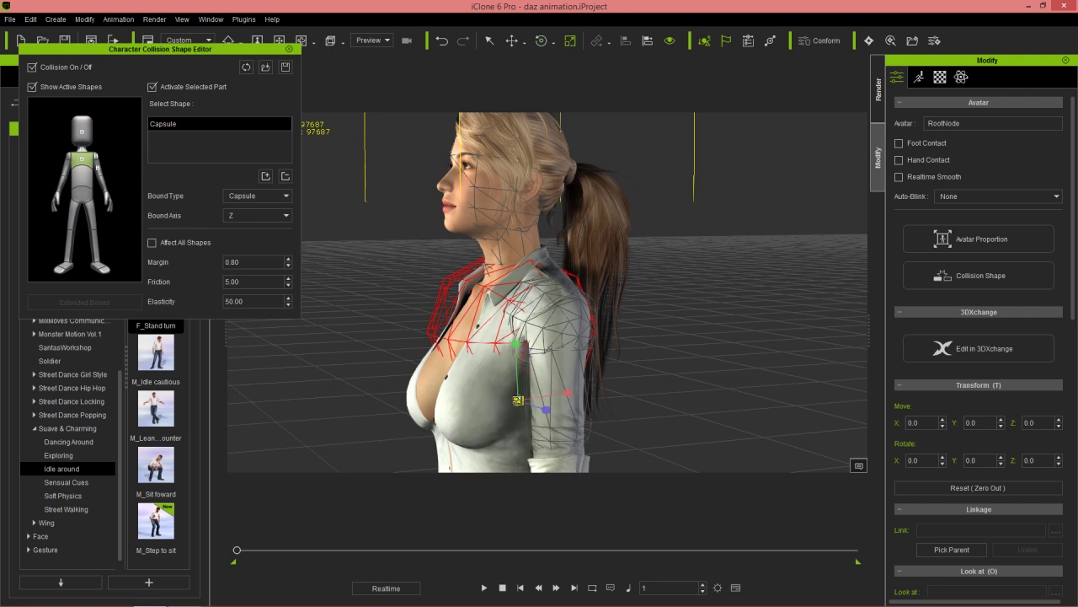
{"action": "key", "text": "ctrl+z"}
{"action": "left_click", "coordinate": [101, 171]}
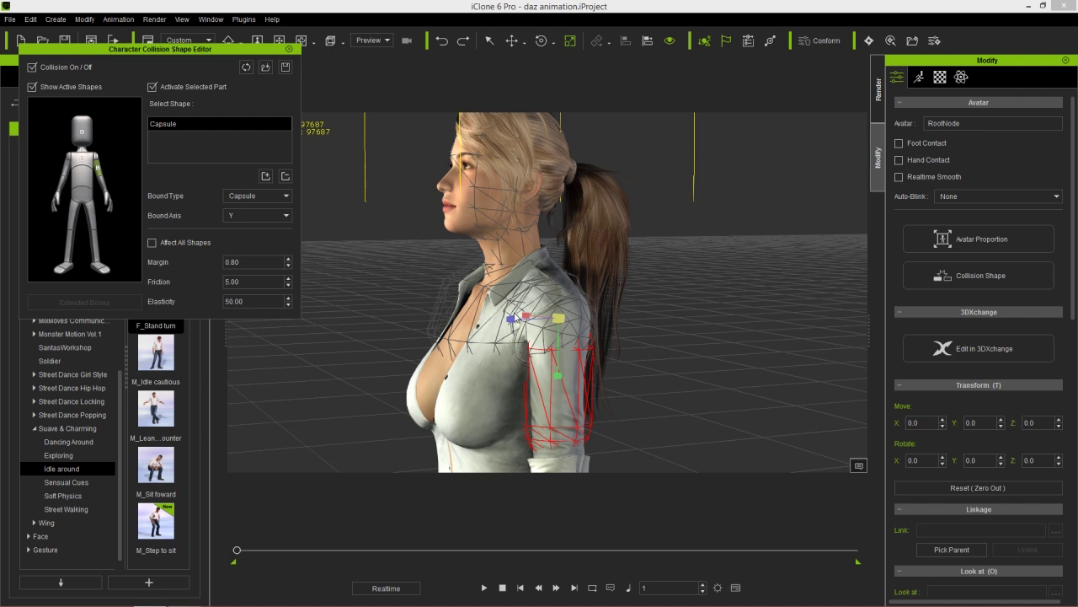
{"action": "key", "text": "w"}
{"action": "left_click_drag", "start_coordinate": [579, 319], "coordinate": [565, 305]}
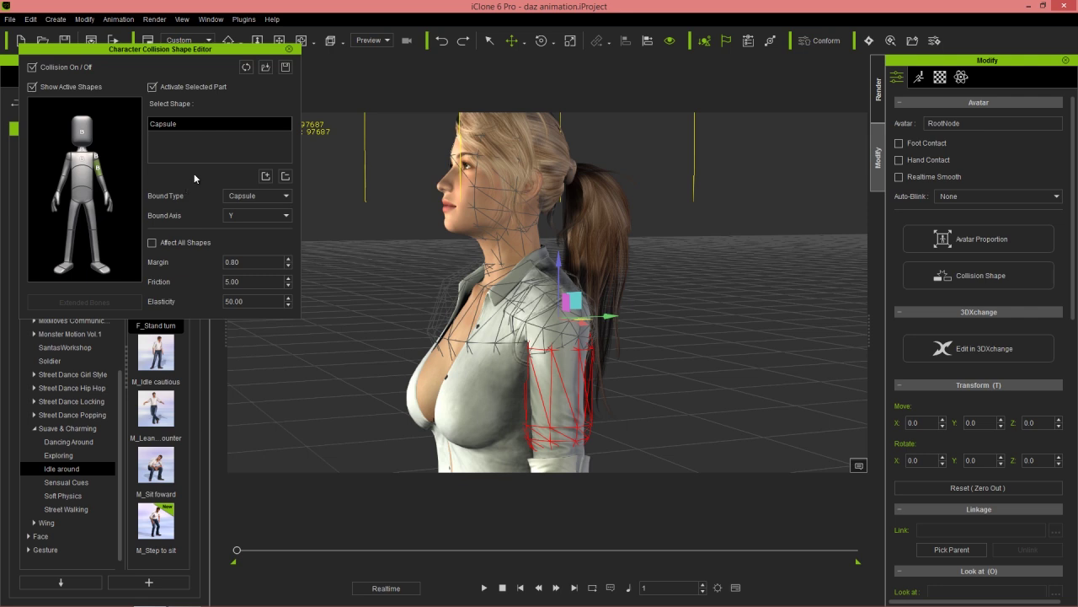
- Compare the hair's movement by playing the motion with collision off and back on, and close the collision shape editor
{"action": "left_click", "coordinate": [71, 67]}
{"action": "left_click", "coordinate": [486, 583]}
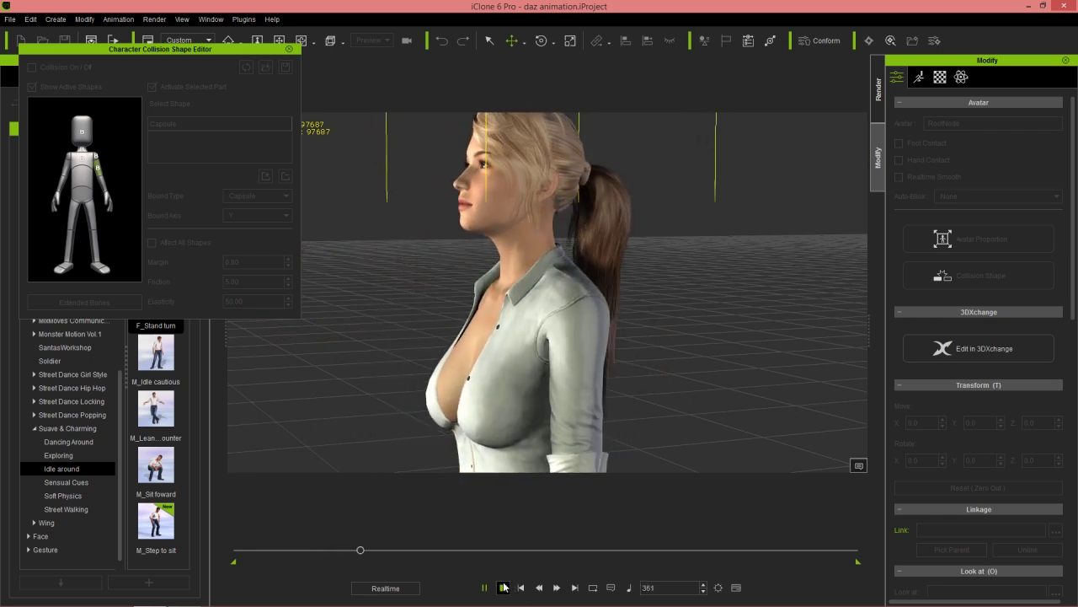
{"action": "left_click", "coordinate": [503, 584]}
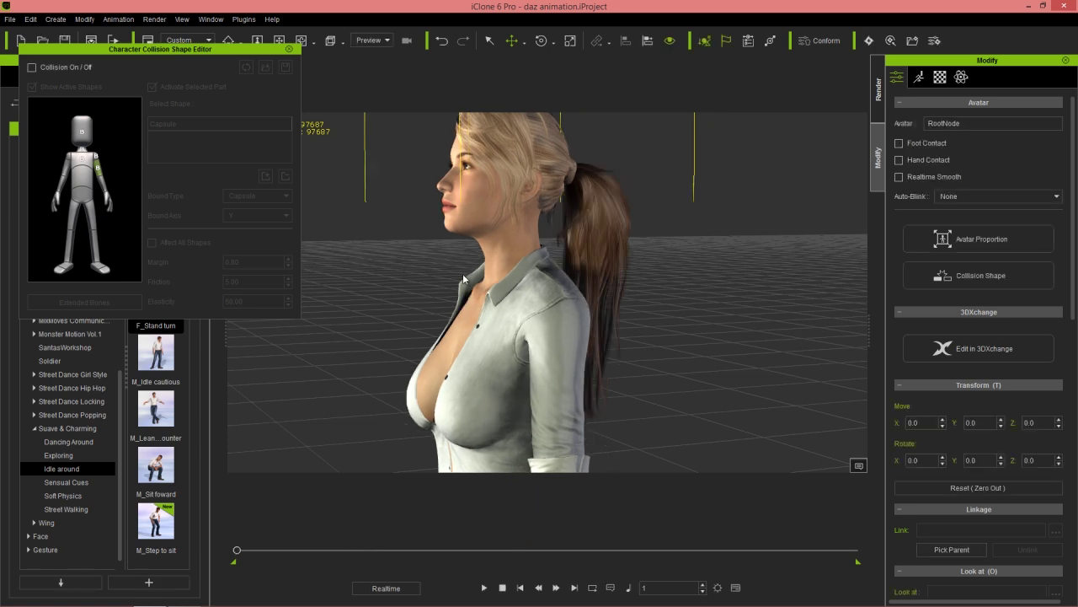
{"action": "left_click", "coordinate": [53, 67]}
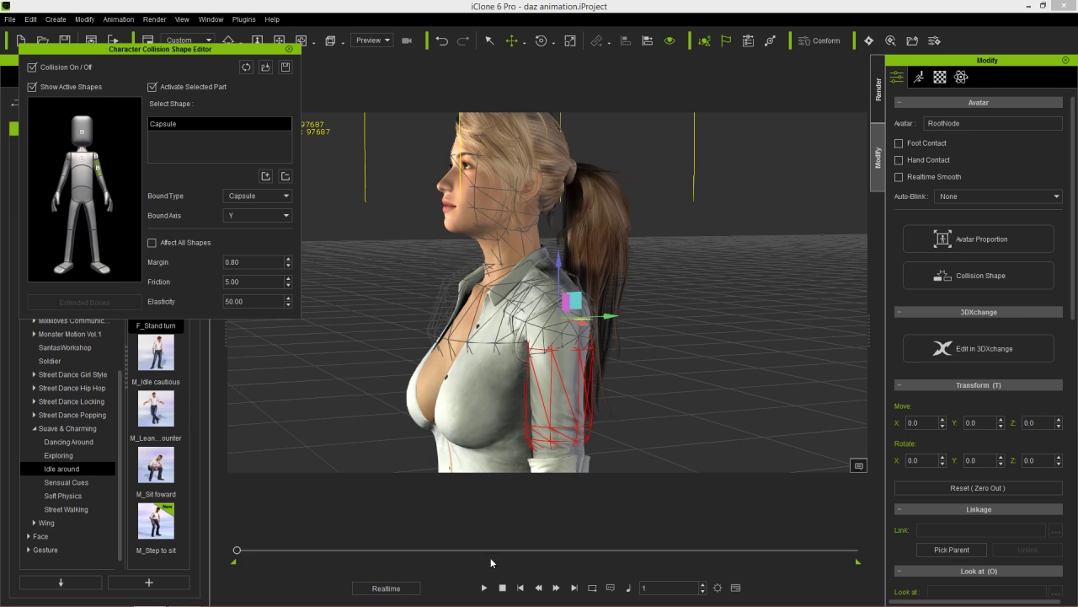
{"action": "left_click", "coordinate": [487, 588]}
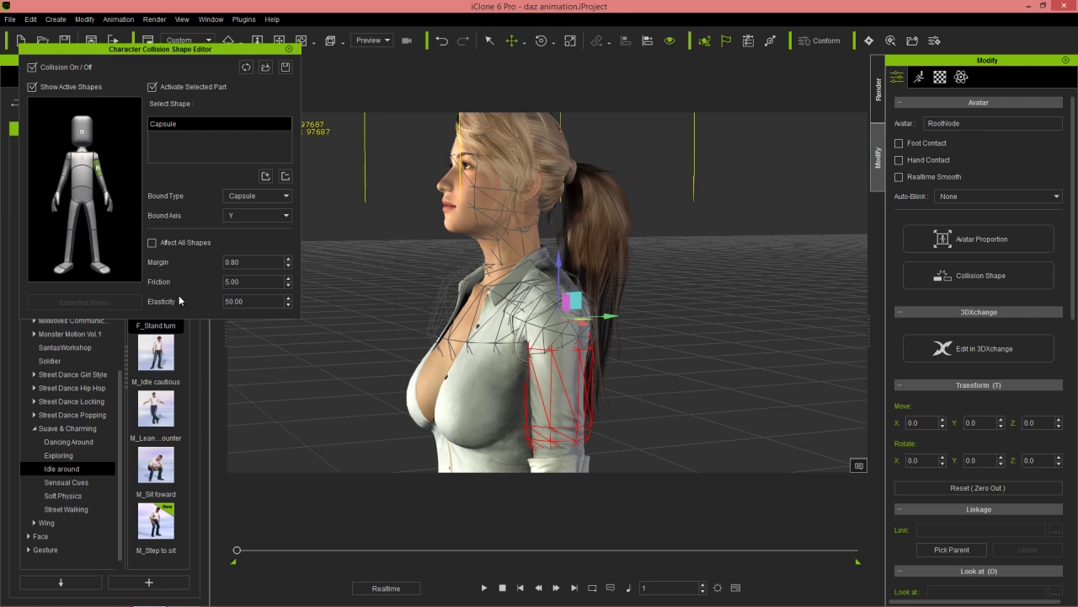
{"action": "left_click", "coordinate": [291, 52]}
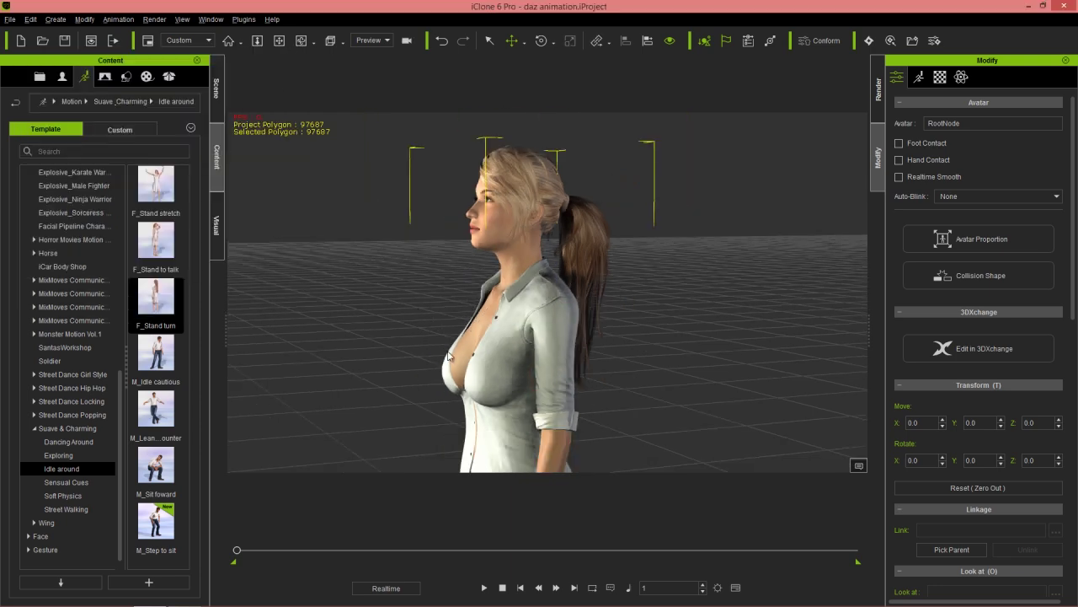
- Open the Timeline and show the tracks of the selected avatar, including its Motion track
{"action": "right_click_drag", "start_coordinate": [435, 364], "coordinate": [604, 361]}
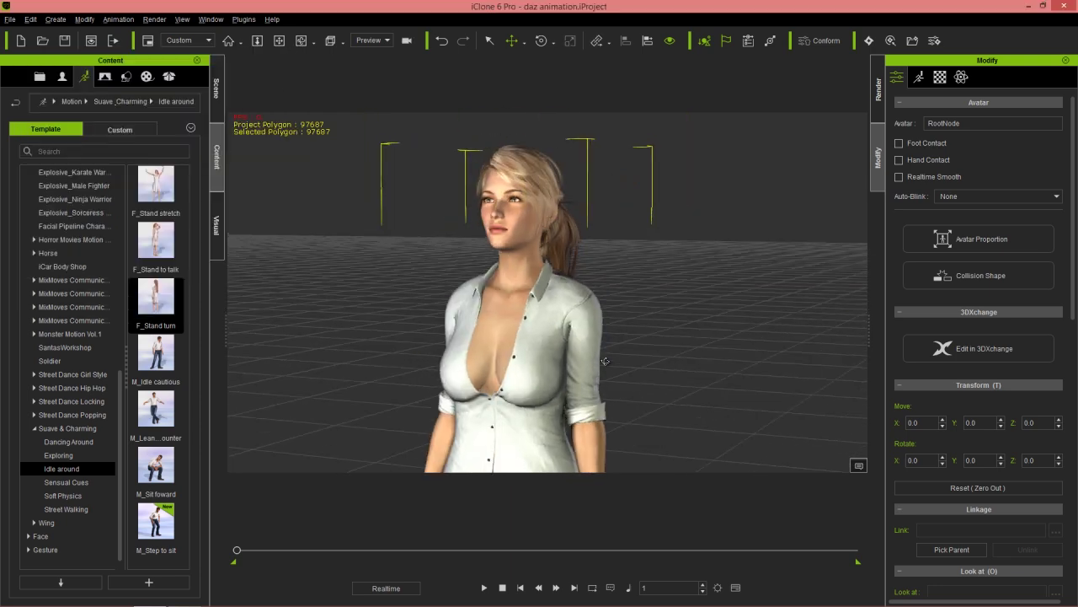
{"action": "scroll", "coordinate": [554, 371], "scroll_direction": "down", "scroll_amount": 6}
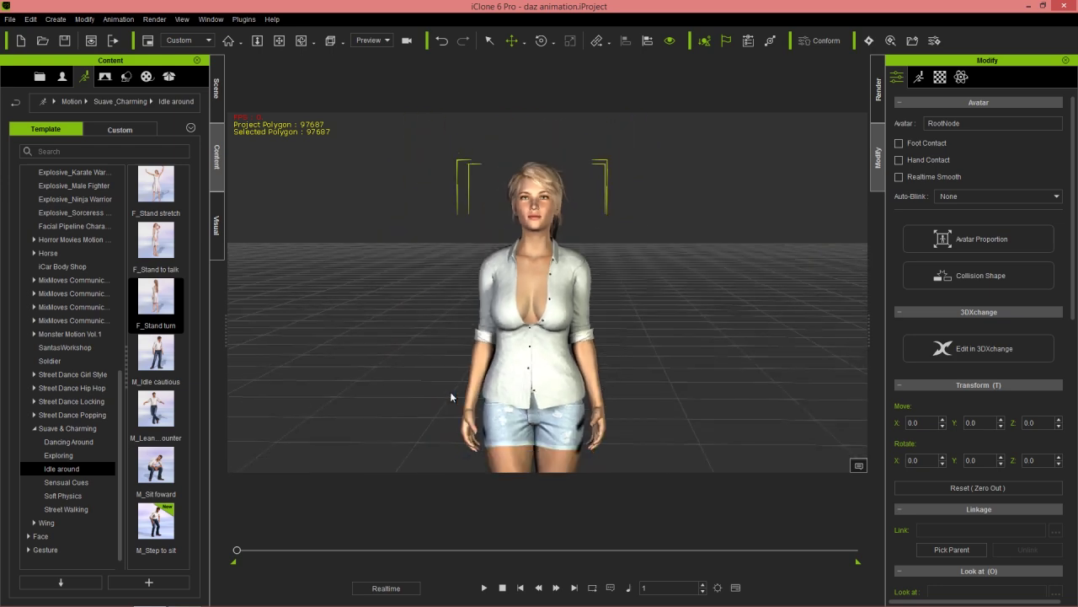
{"action": "key", "text": "F3"}
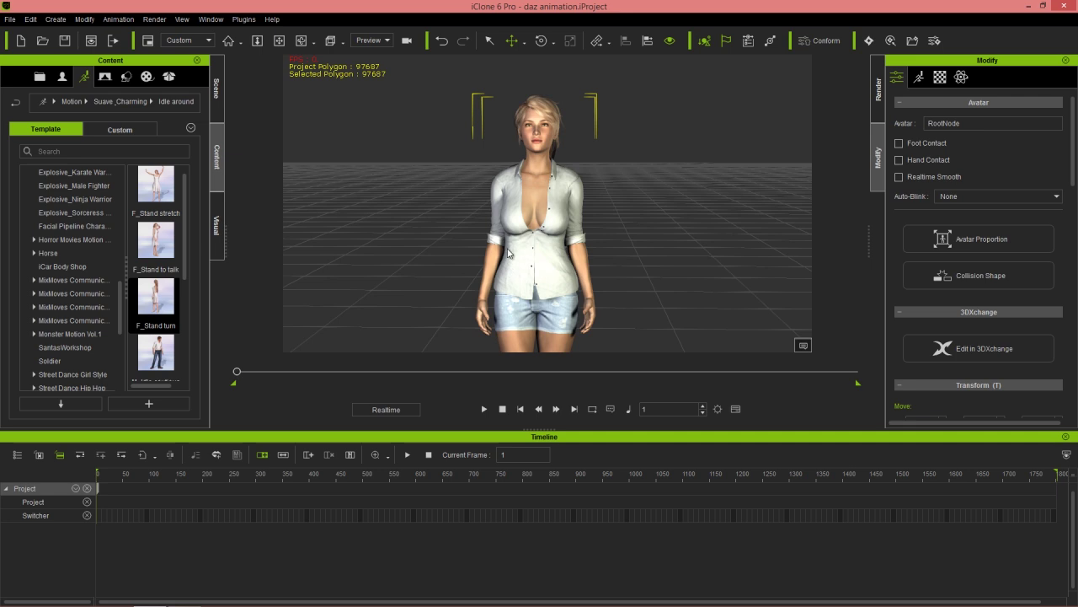
{"action": "left_click", "coordinate": [38, 456]}
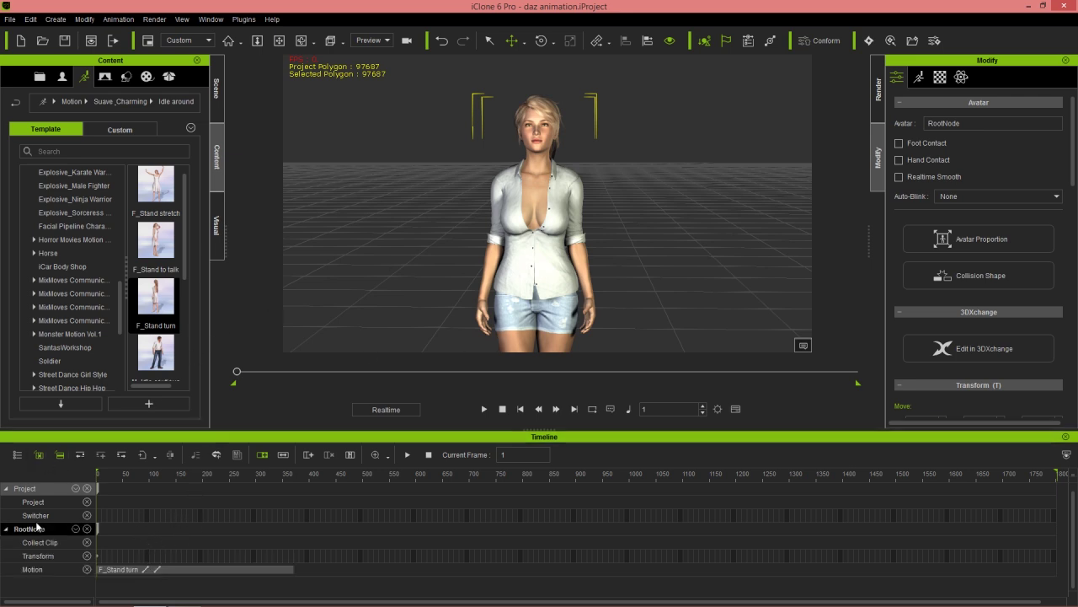
- Place the playhead at frame 372, just after the end of the F_Stand turn clip
{"action": "left_click", "coordinate": [125, 475]}
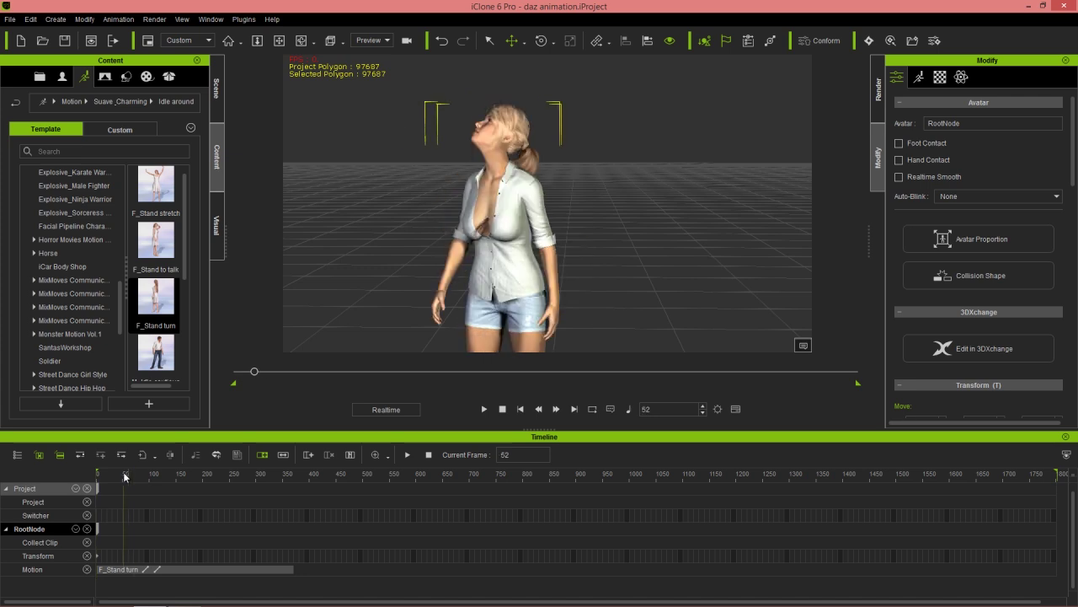
{"action": "left_click", "coordinate": [291, 475]}
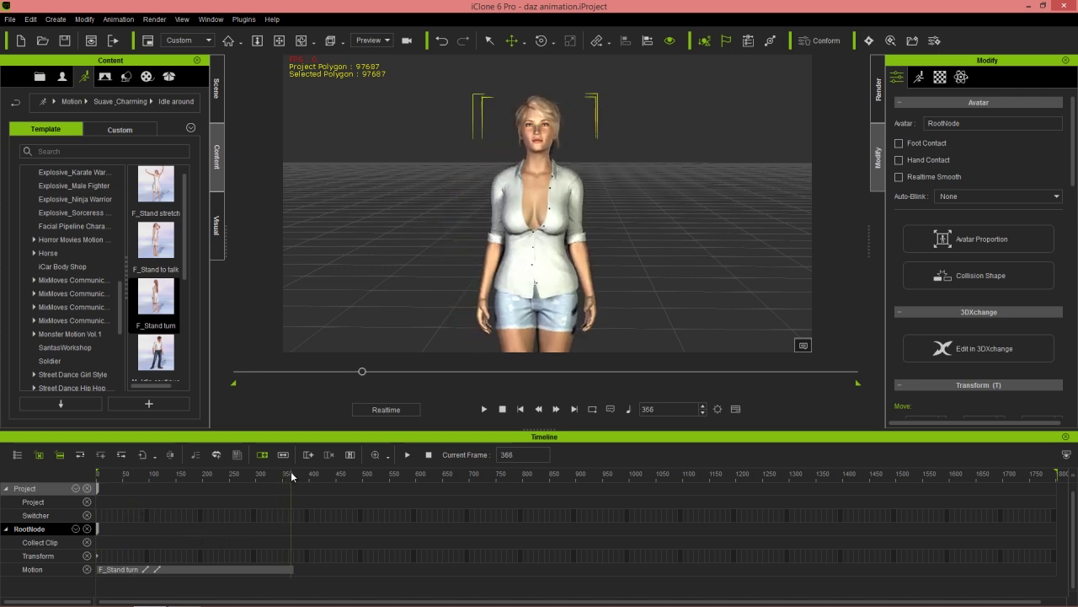
{"action": "scroll", "coordinate": [362, 552], "scroll_direction": "up", "scroll_amount": 5}
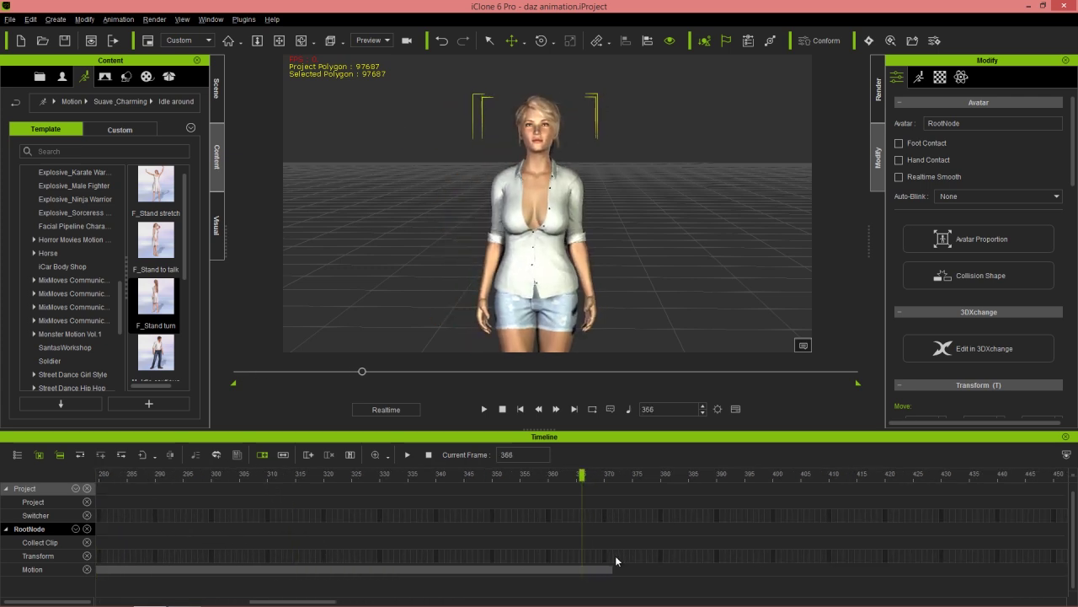
{"action": "left_click", "coordinate": [616, 475]}
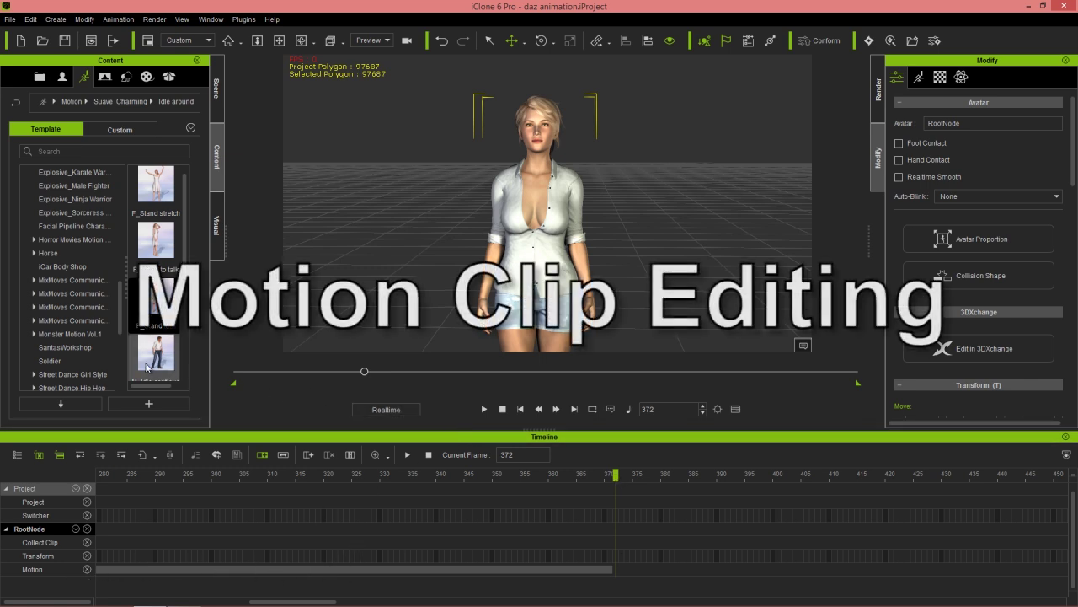
- Apply the F_Stand talk motion from the Suave & Charming Sensual Cues library to the avatar at frame 372
{"action": "left_click_drag", "start_coordinate": [123, 297], "coordinate": [119, 343]}
{"action": "left_click", "coordinate": [72, 307]}
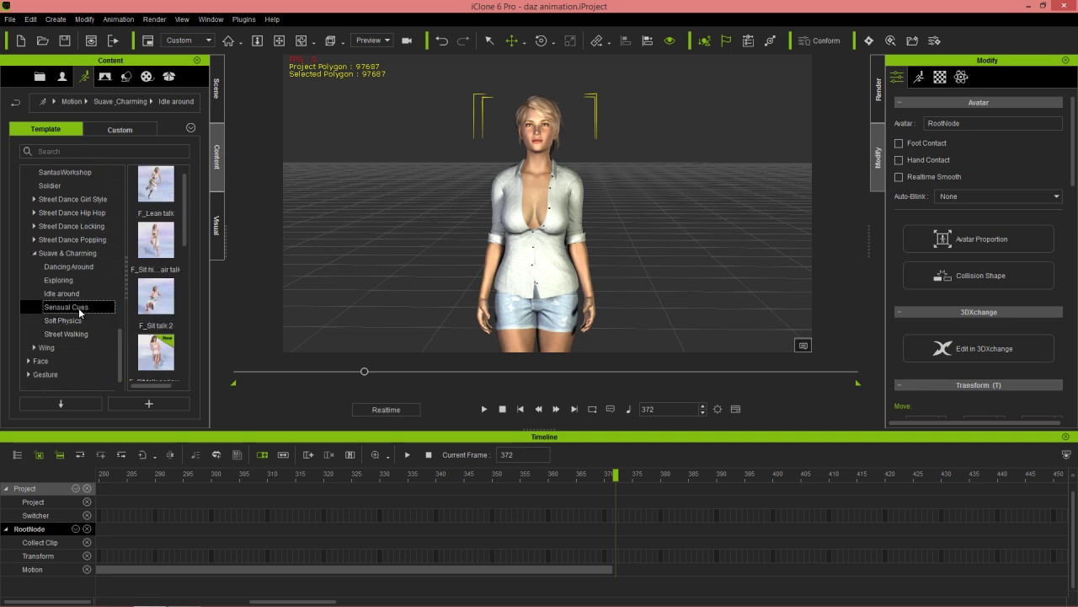
{"action": "scroll", "coordinate": [179, 244], "scroll_direction": "down", "scroll_amount": 3}
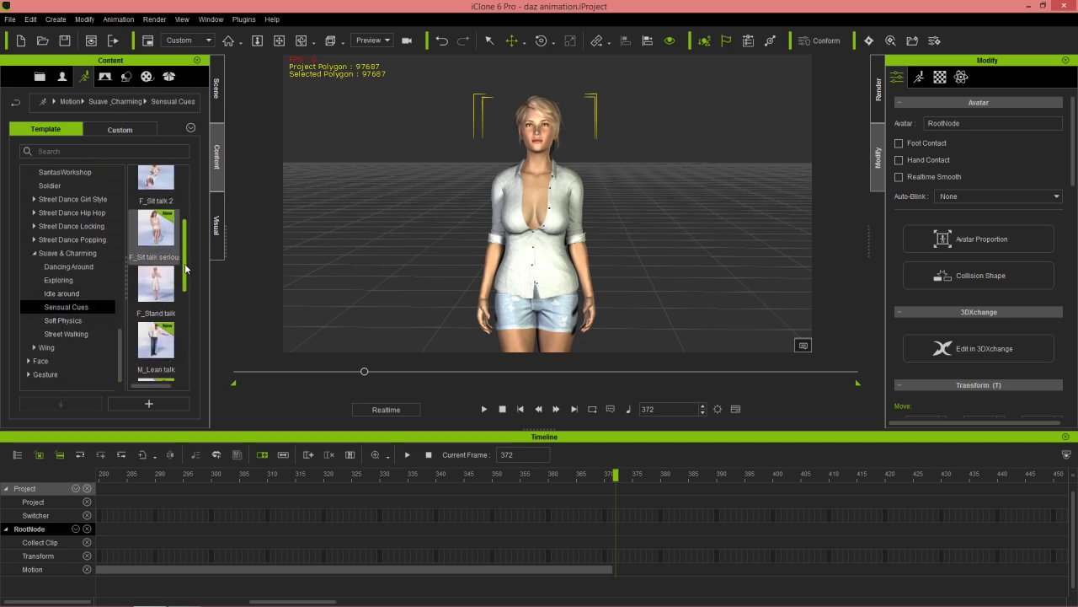
{"action": "double_click", "coordinate": [166, 268]}
- Play the added talk motion, viewing both motion clips on the timeline, and stop the playback
{"action": "key", "text": "space"}
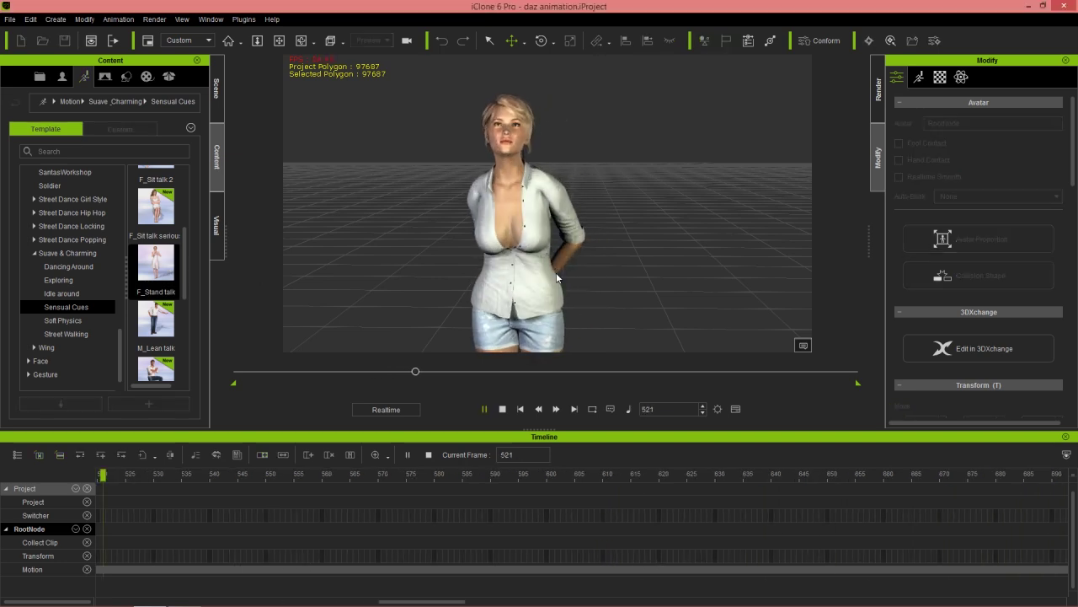
{"action": "scroll", "coordinate": [584, 516], "scroll_direction": "down", "scroll_amount": 5}
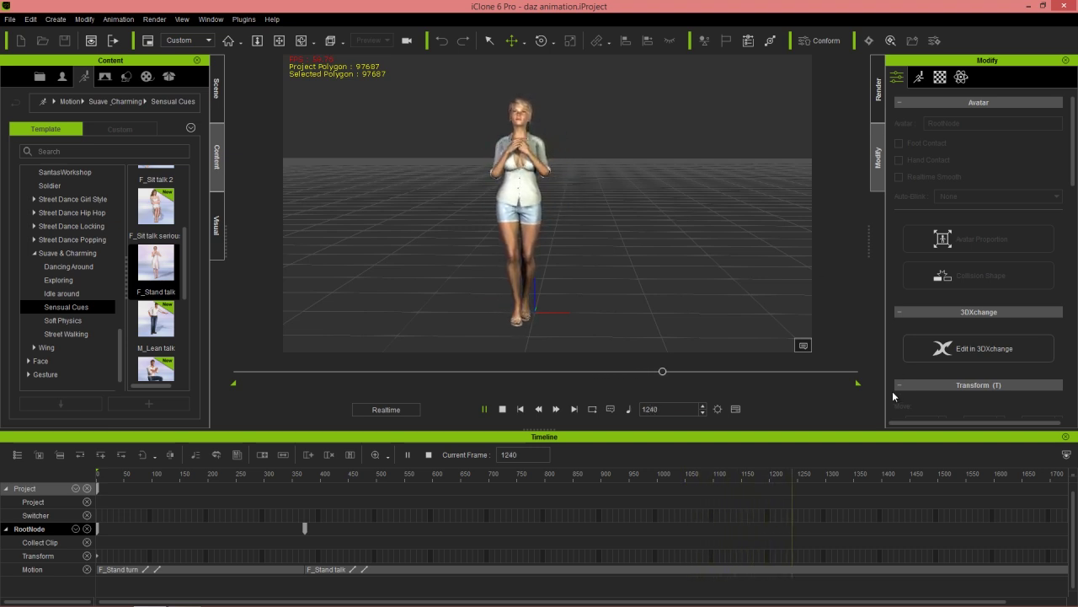
{"action": "scroll", "coordinate": [885, 504], "scroll_direction": "down", "scroll_amount": 1}
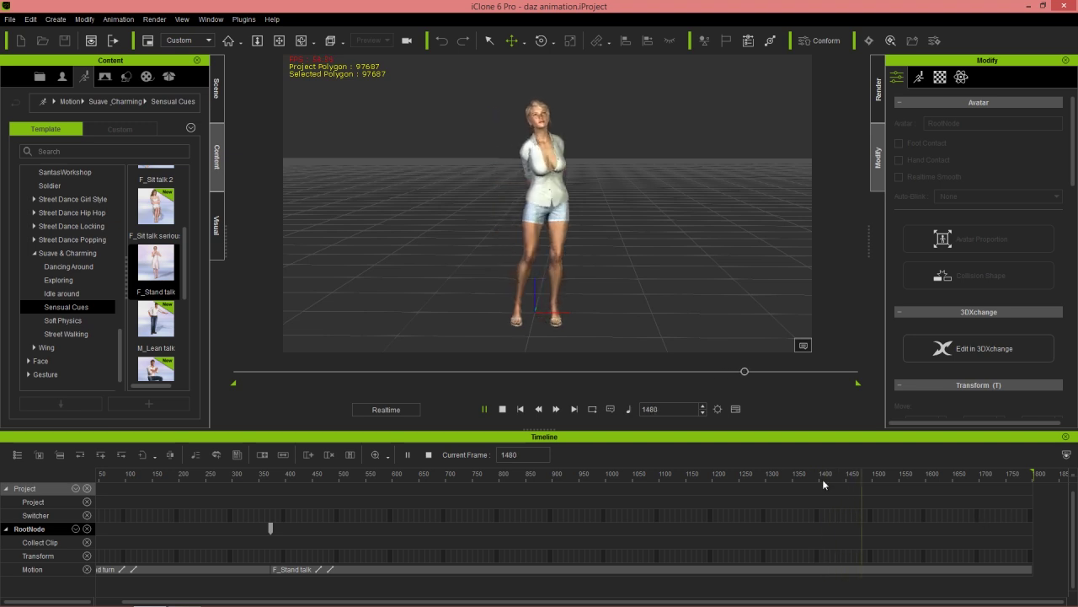
{"action": "left_click", "coordinate": [502, 408]}
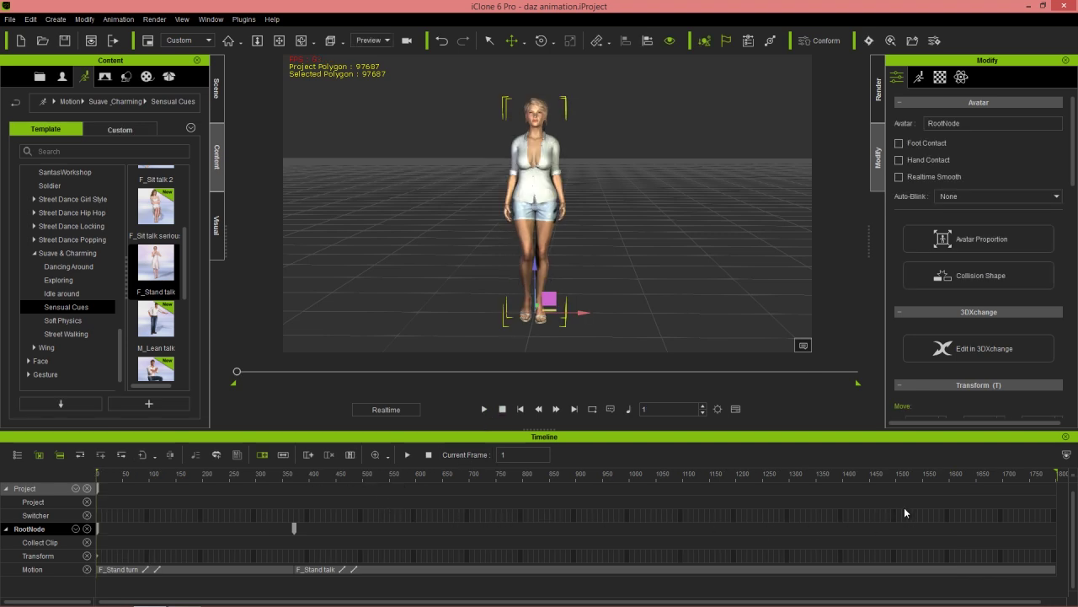
- Break the F_Stand talk clip at frame 1068 and delete its first part
{"action": "left_click_drag", "start_coordinate": [296, 478], "coordinate": [437, 480]}
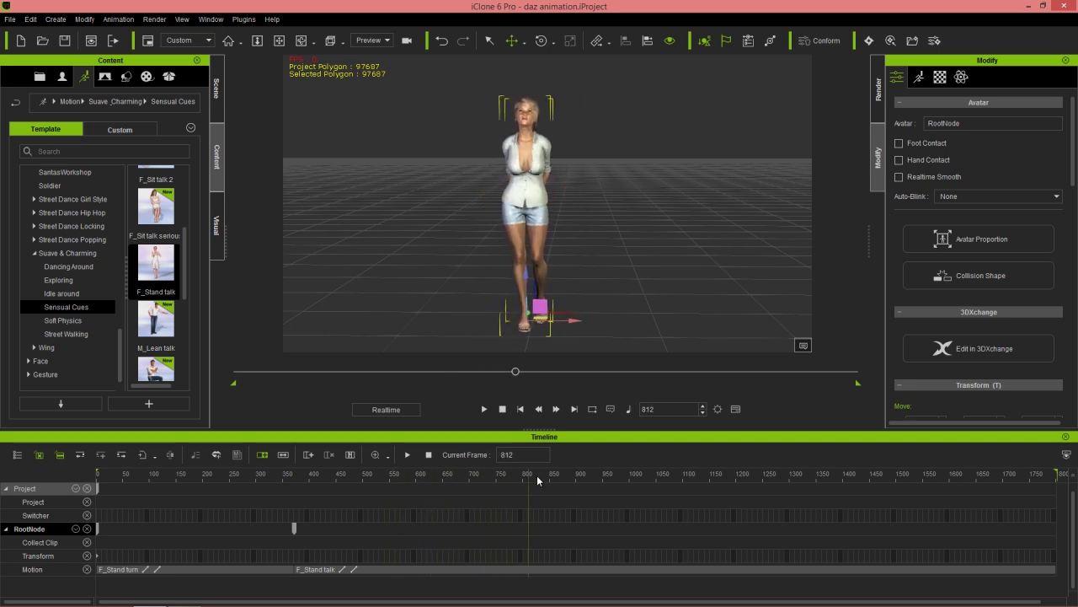
{"action": "left_click_drag", "start_coordinate": [622, 474], "coordinate": [599, 474]}
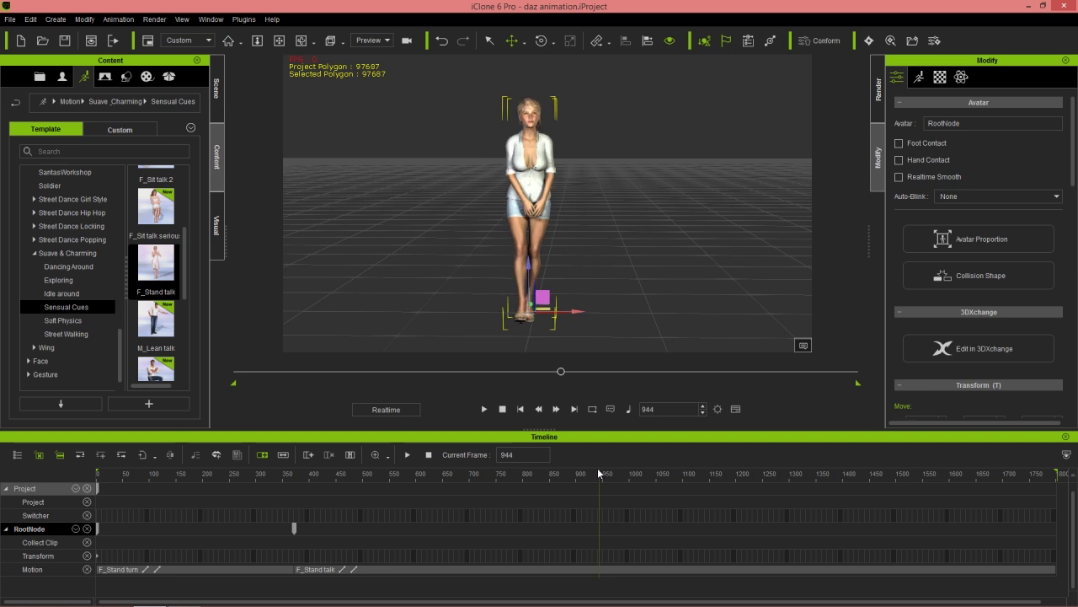
{"action": "left_click_drag", "start_coordinate": [674, 462], "coordinate": [658, 472]}
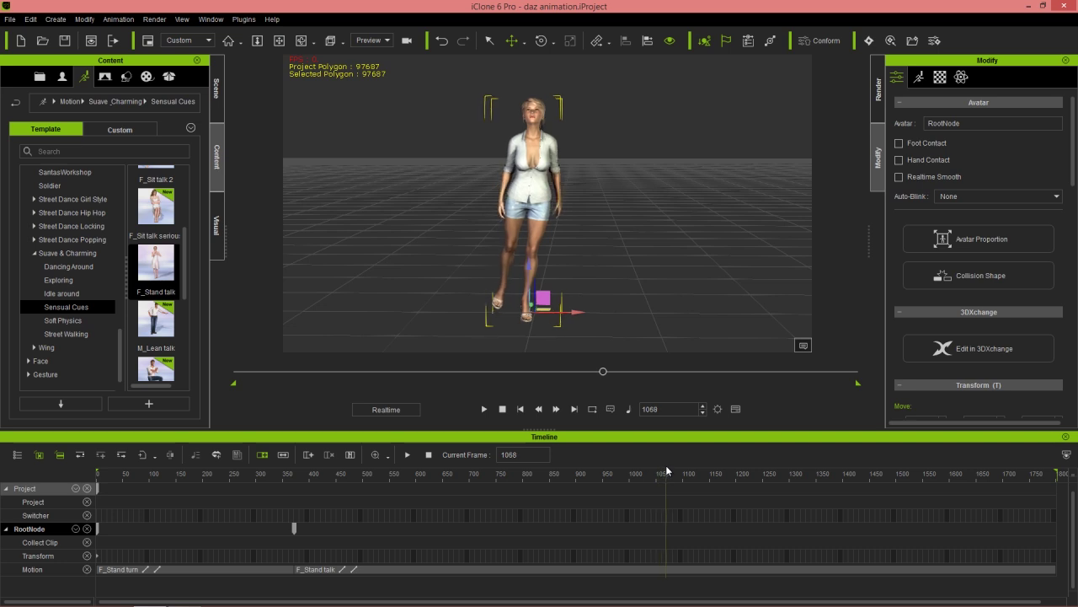
{"action": "left_click_drag", "start_coordinate": [676, 470], "coordinate": [668, 474]}
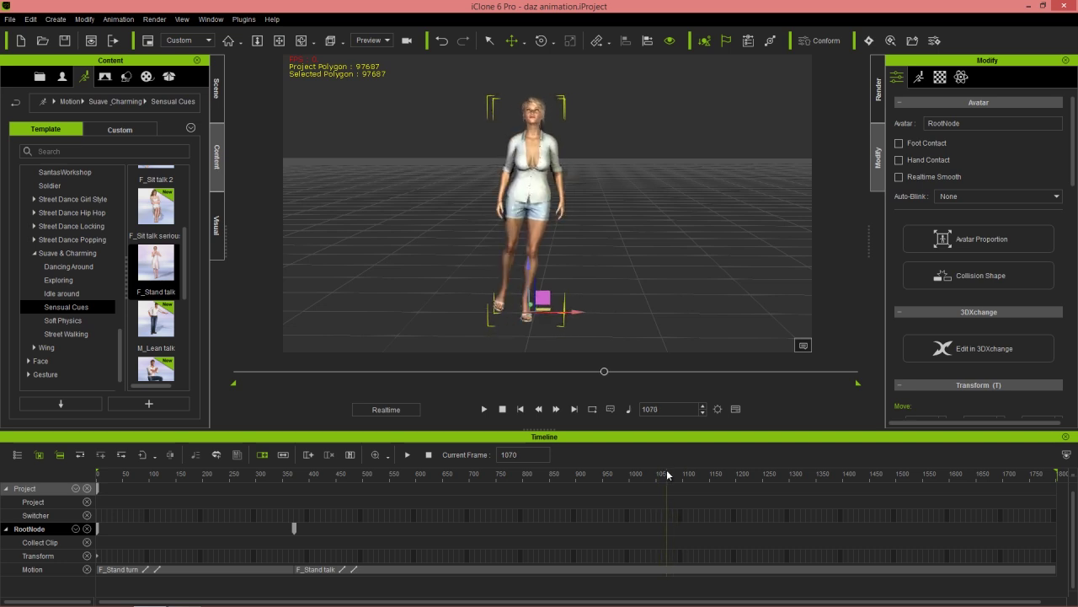
{"action": "left_click", "coordinate": [666, 571]}
{"action": "right_click", "coordinate": [666, 570]}
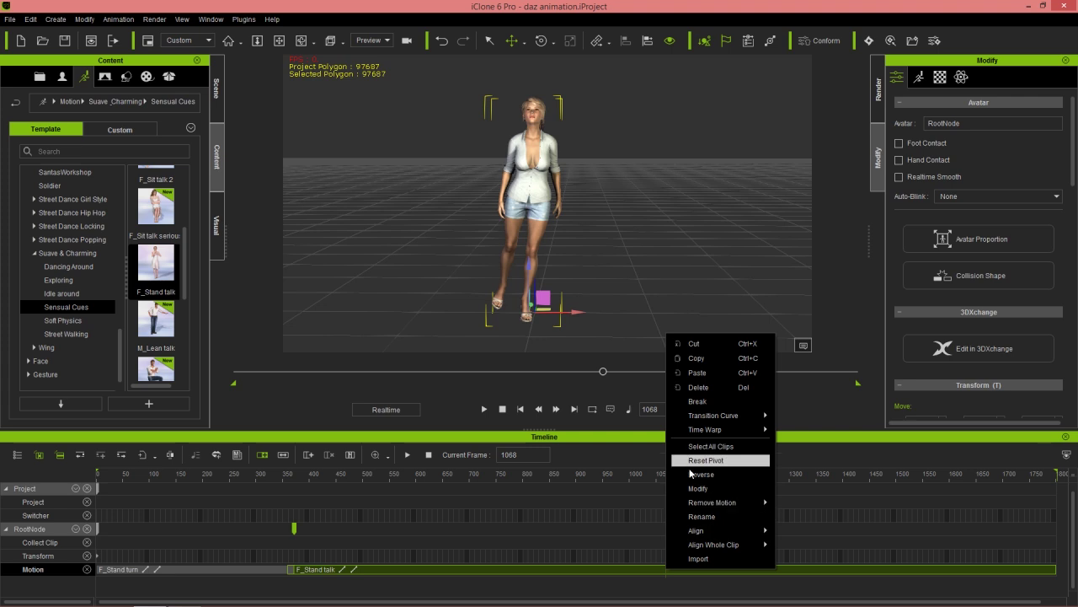
{"action": "left_click", "coordinate": [708, 409]}
{"action": "left_click", "coordinate": [466, 571]}
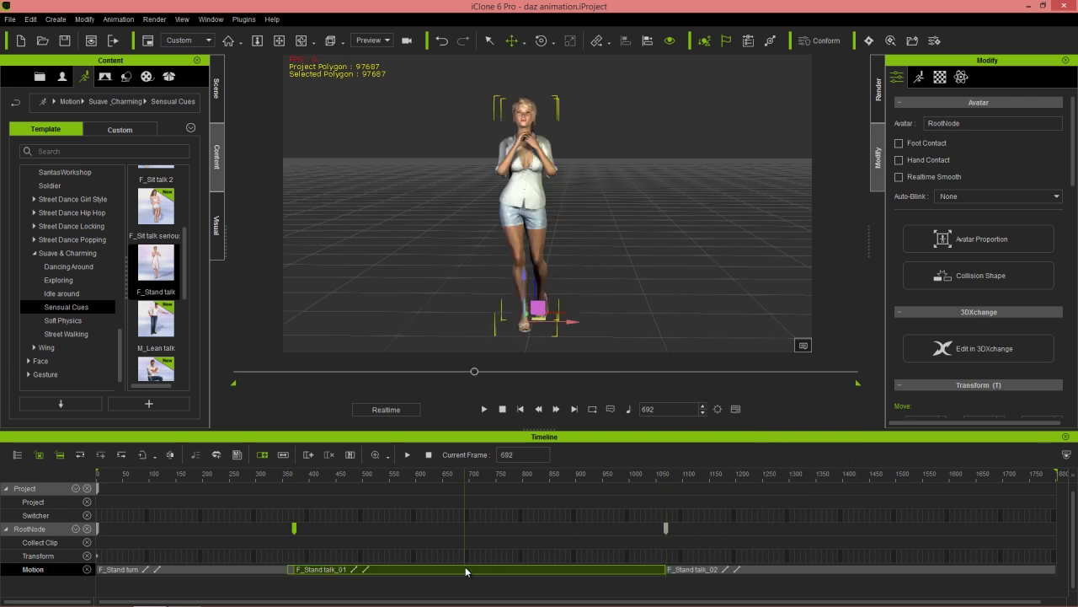
{"action": "key", "text": "Delete"}
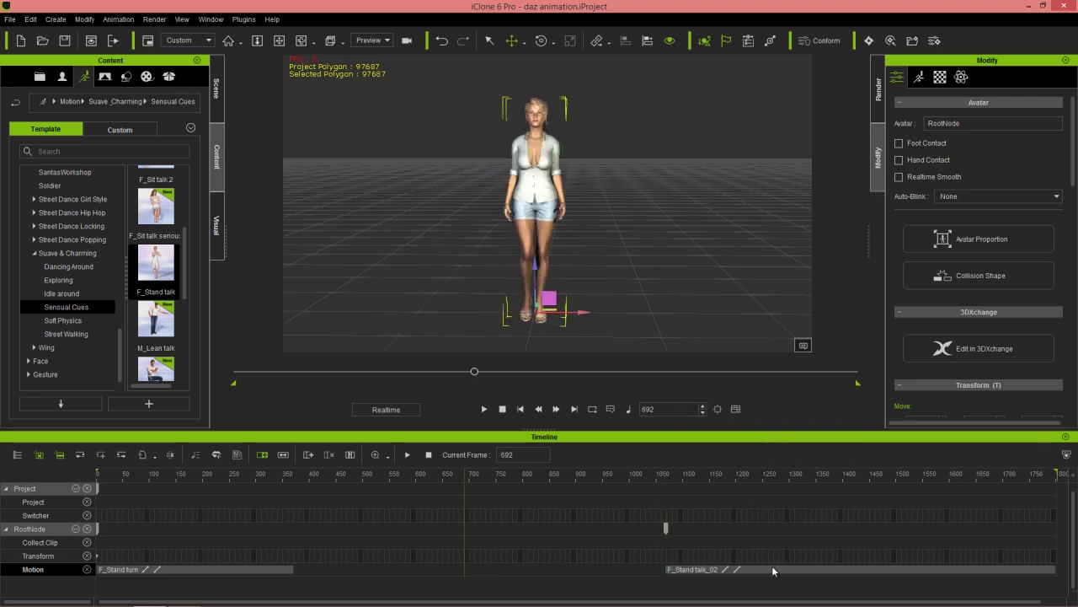
- Move the remaining F_Stand talk_02 clip to frame 372, directly after the F_Stand turn clip
{"action": "left_click_drag", "start_coordinate": [789, 571], "coordinate": [434, 575]}
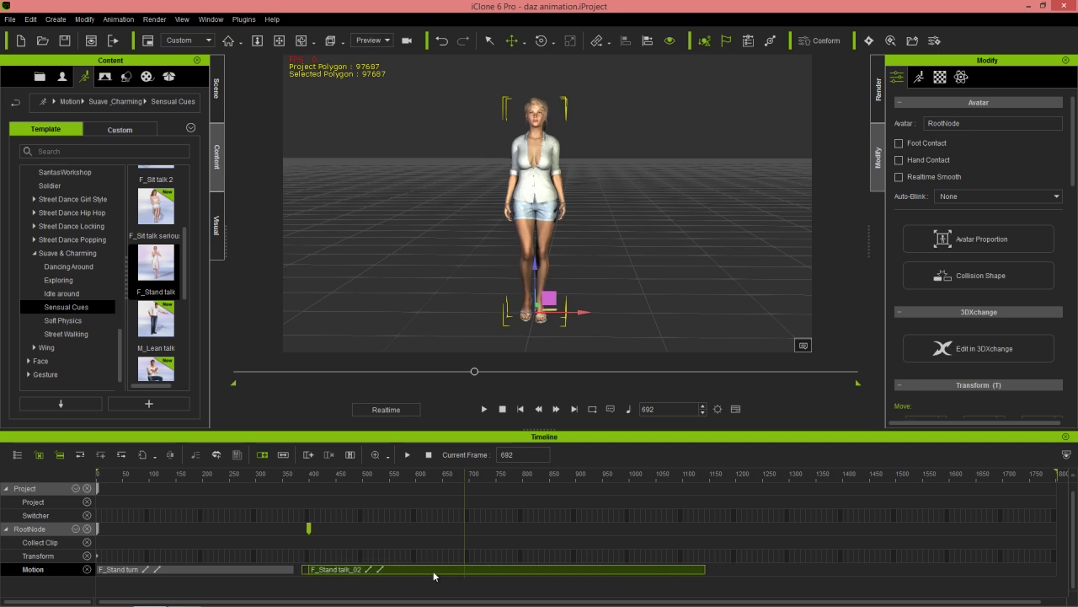
{"action": "left_click", "coordinate": [421, 579]}
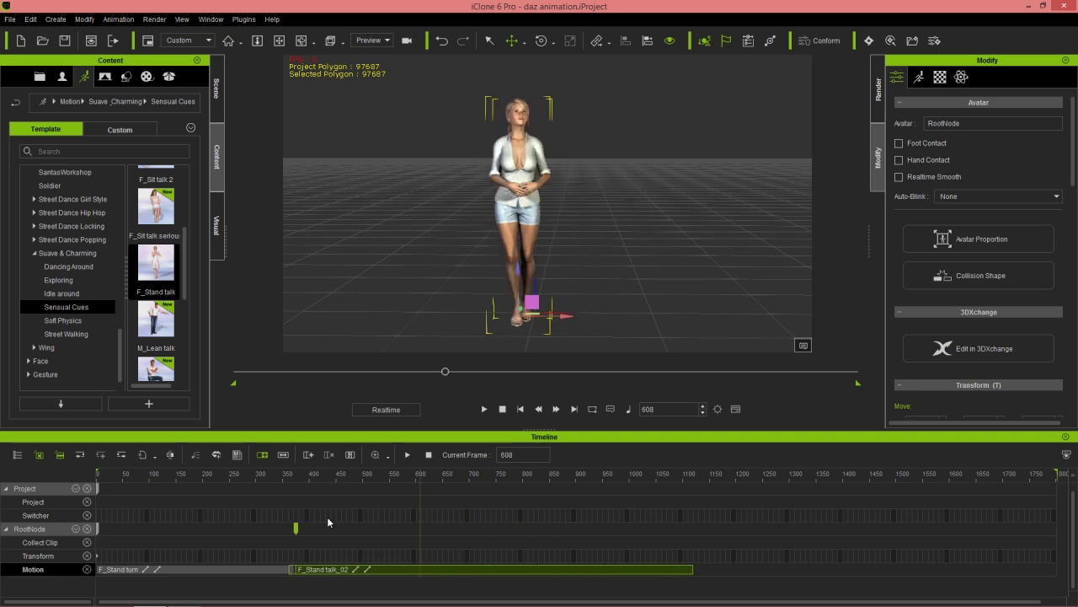
{"action": "left_click", "coordinate": [295, 479]}
{"action": "scroll", "coordinate": [318, 520], "scroll_direction": "up", "scroll_amount": 3}
{"action": "scroll", "coordinate": [565, 534], "scroll_direction": "up", "scroll_amount": 2}
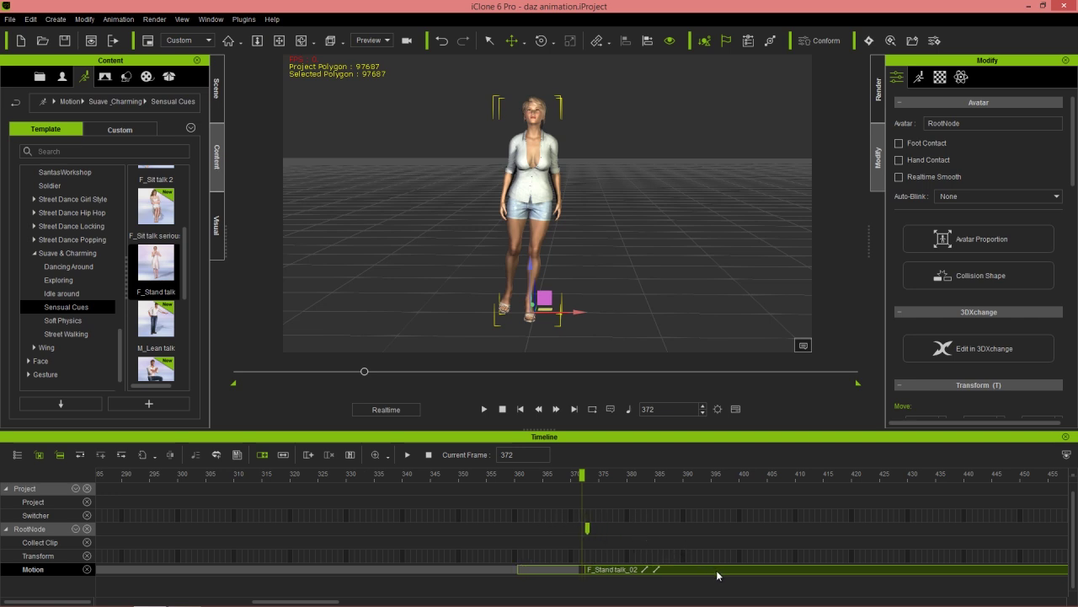
- Lengthen the F_Stand talk_02 transition so it begins at about frame 346, and play the blend between the clips
{"action": "key", "text": "space"}
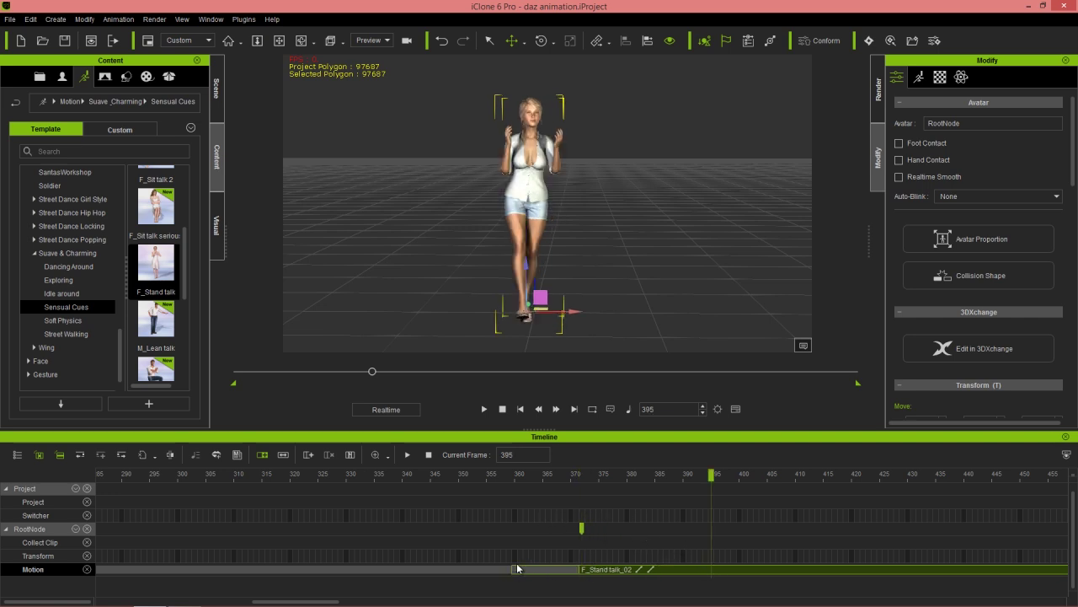
{"action": "key", "text": "space"}
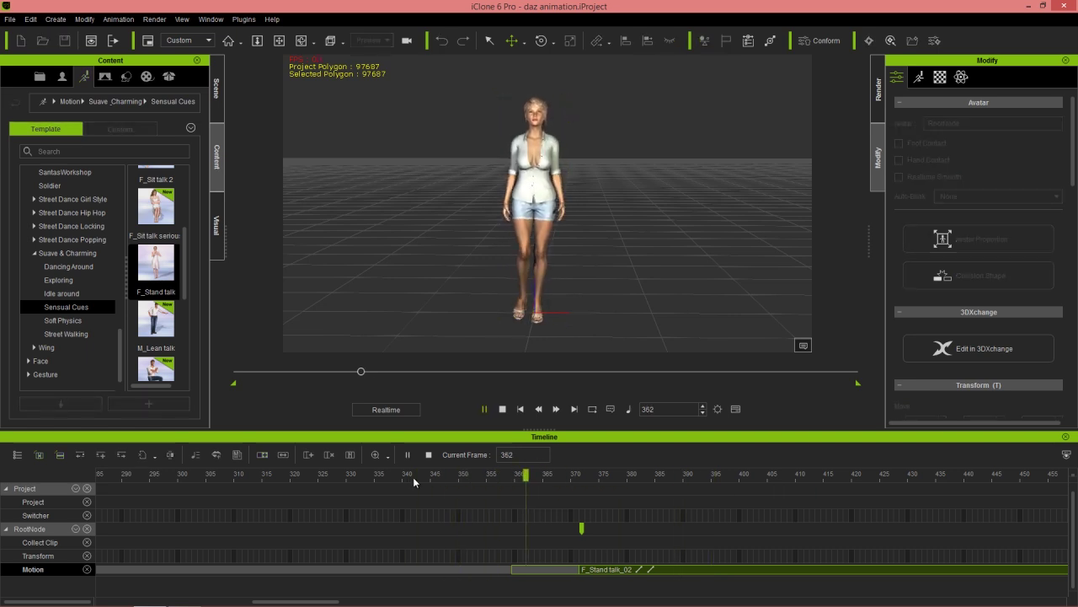
{"action": "key", "text": "space"}
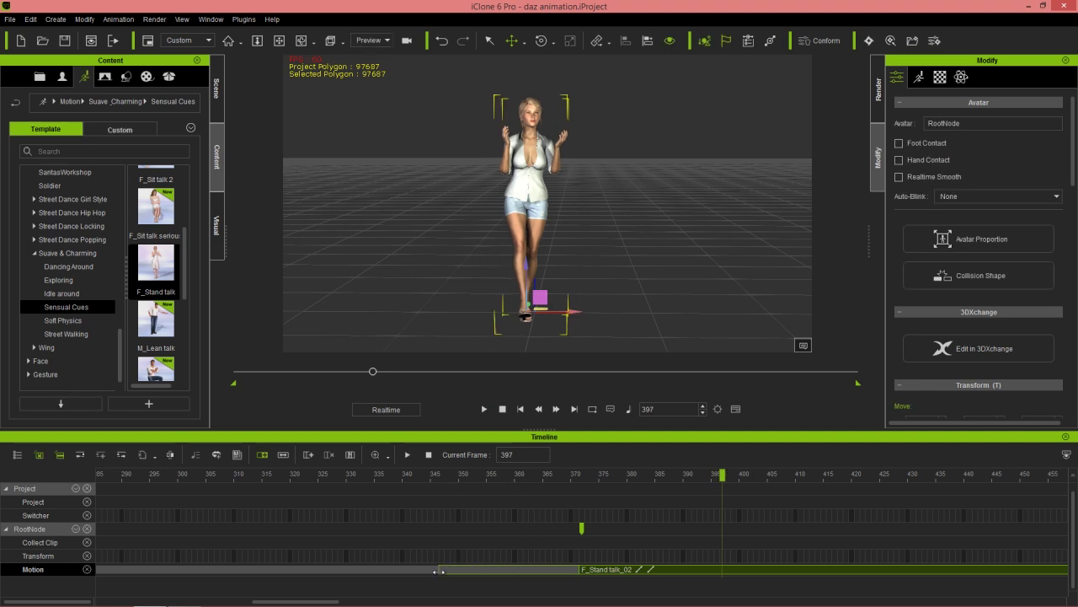
{"action": "key", "text": "space"}
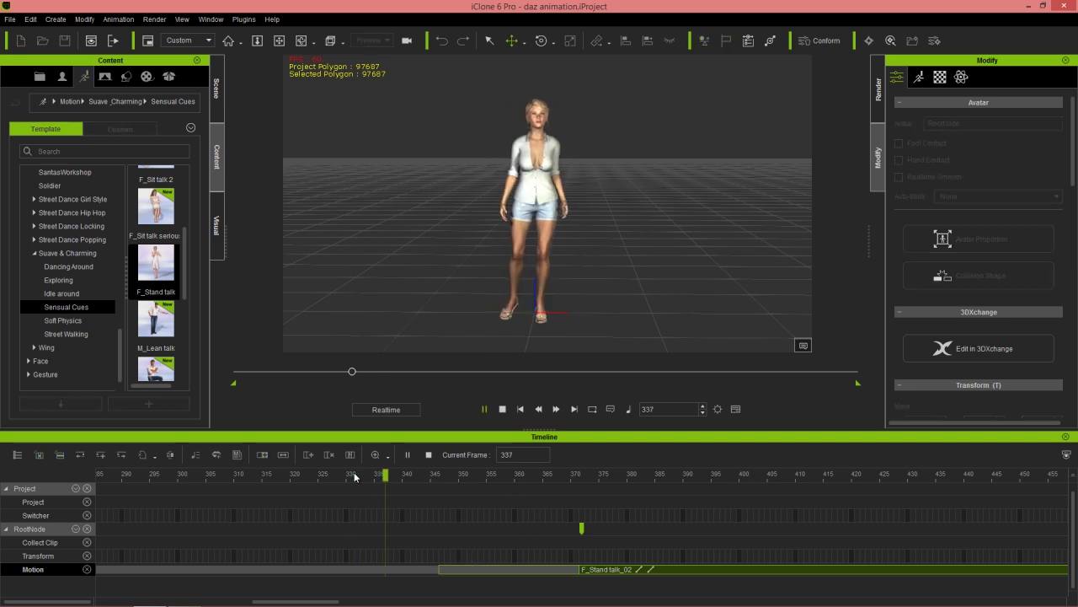
{"action": "key", "text": "space"}
- Key the avatar's Transform track at frame 347 and shift the avatar sideways at frame 372 to keep the planted foot in place
{"action": "mouse_move", "coordinate": [460, 480]}
{"action": "left_mouse_down"}
{"action": "mouse_move", "coordinate": [417, 473]}
{"action": "mouse_move", "coordinate": [576, 475]}
{"action": "mouse_move", "coordinate": [439, 481]}
{"action": "left_mouse_up"}
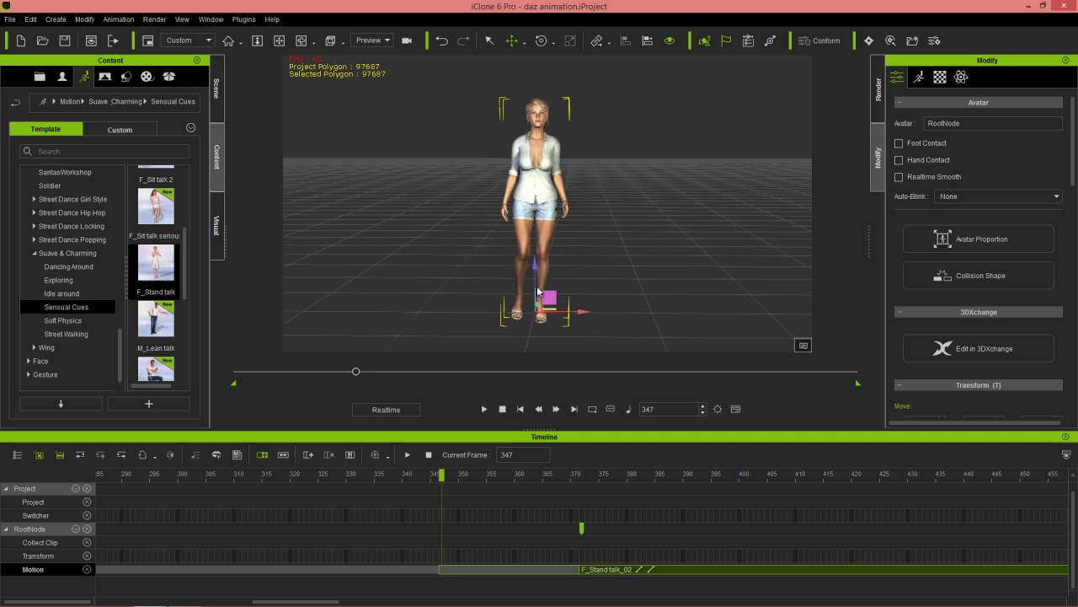
{"action": "left_click", "coordinate": [442, 559]}
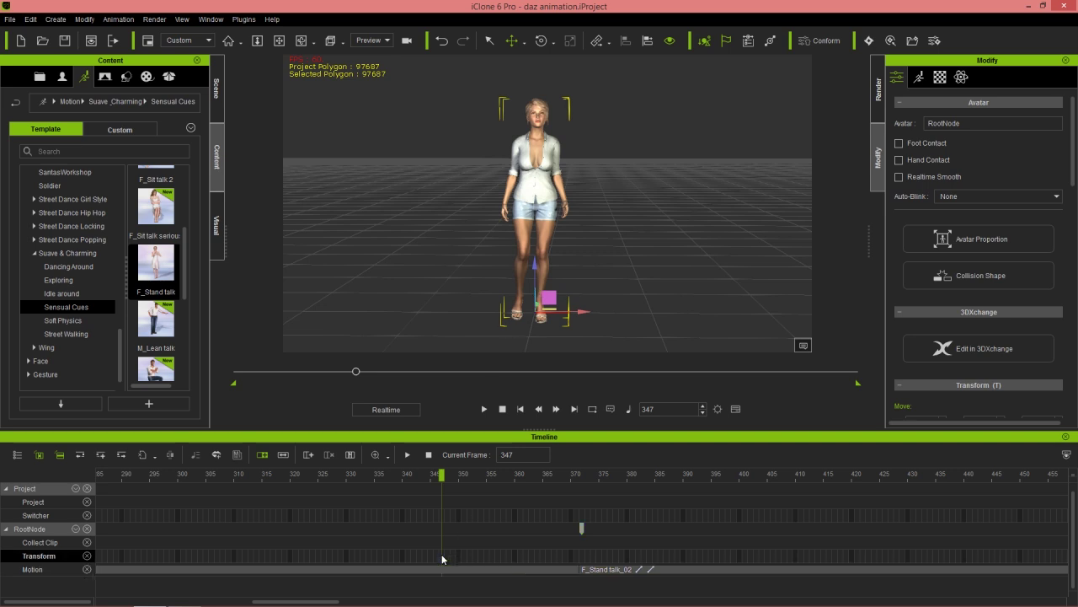
{"action": "left_click_drag", "start_coordinate": [576, 476], "coordinate": [585, 476]}
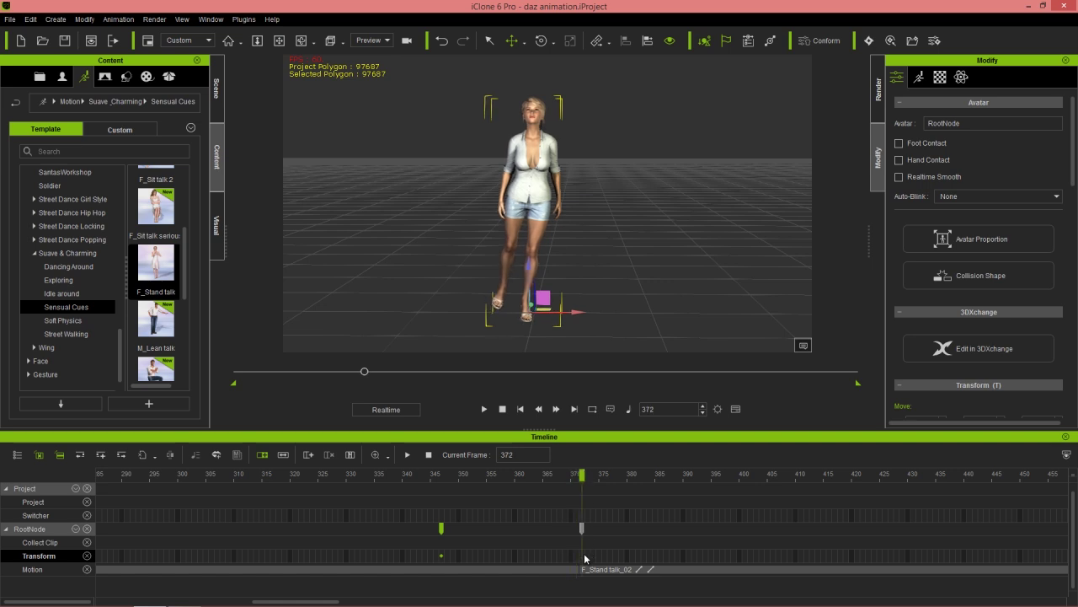
{"action": "scroll", "coordinate": [609, 327], "scroll_direction": "up", "scroll_amount": 10}
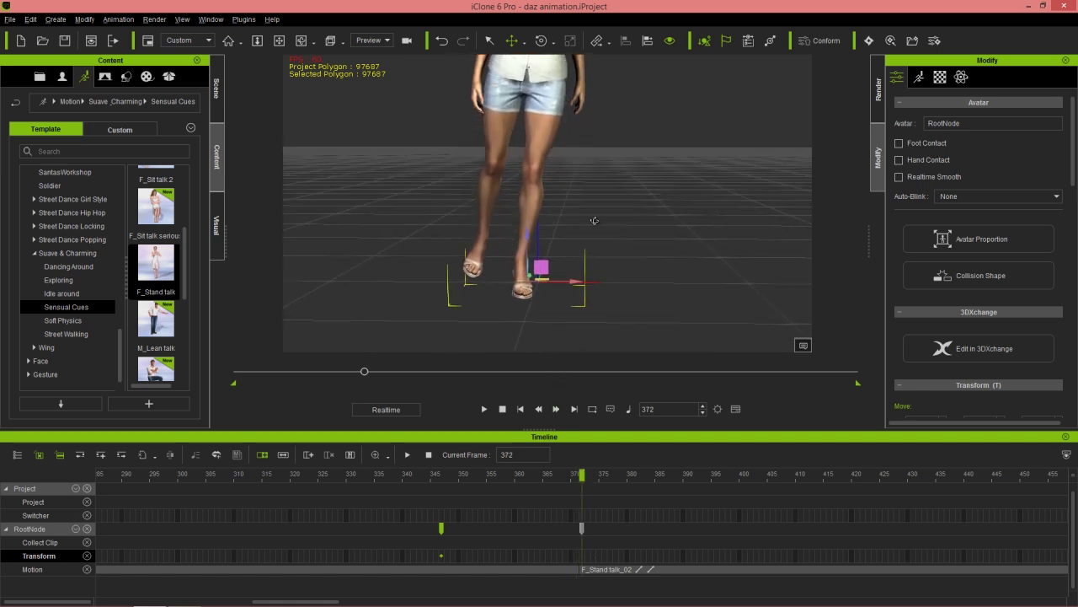
{"action": "scroll", "coordinate": [594, 221], "scroll_direction": "up", "scroll_amount": 6}
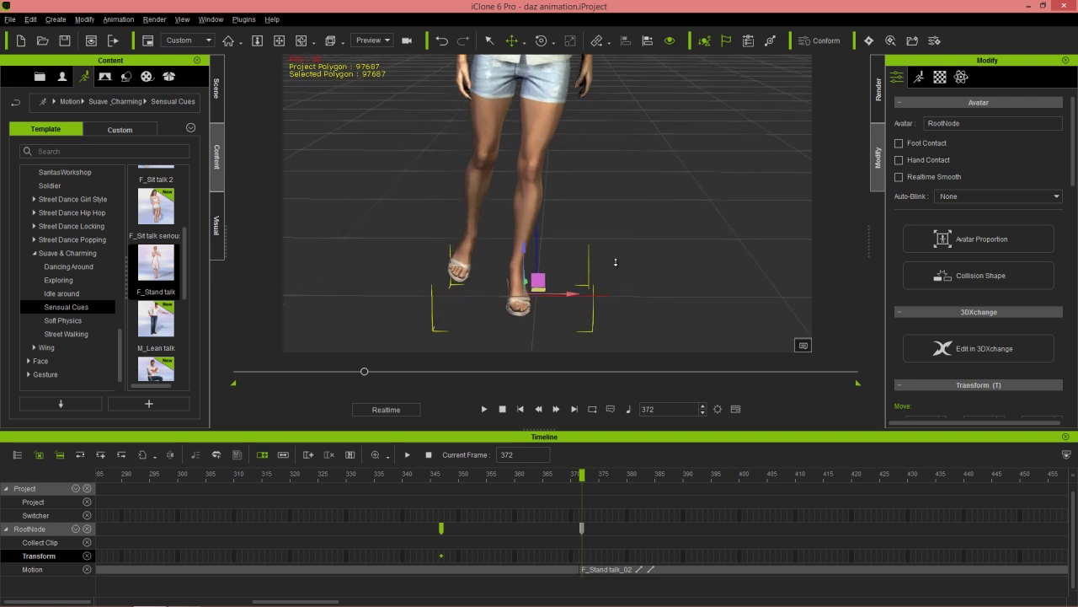
{"action": "scroll", "coordinate": [621, 244], "scroll_direction": "up", "scroll_amount": 4}
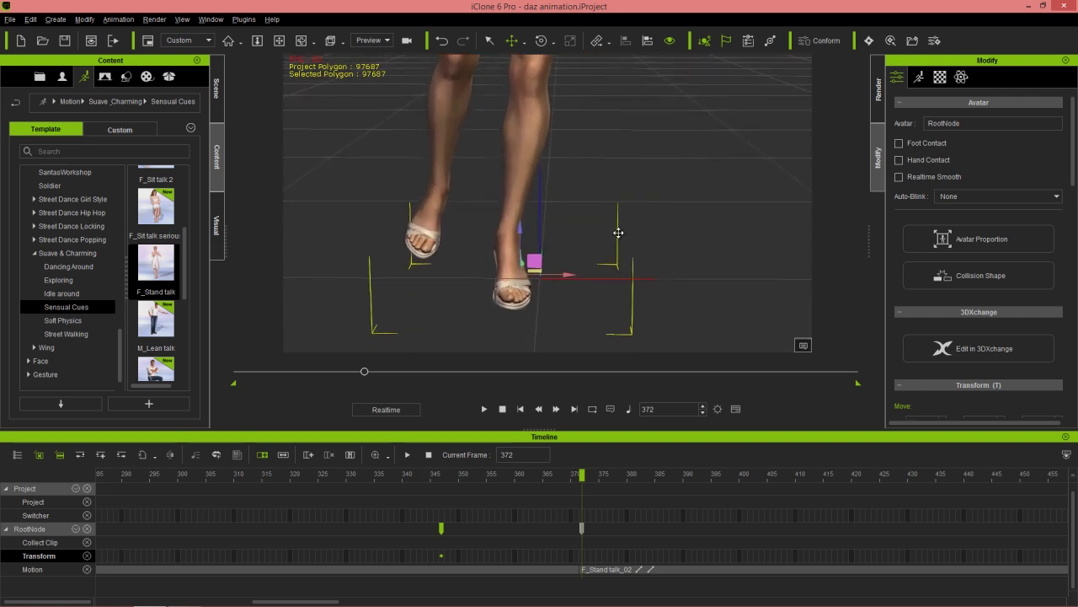
{"action": "left_click_drag", "start_coordinate": [449, 476], "coordinate": [582, 474]}
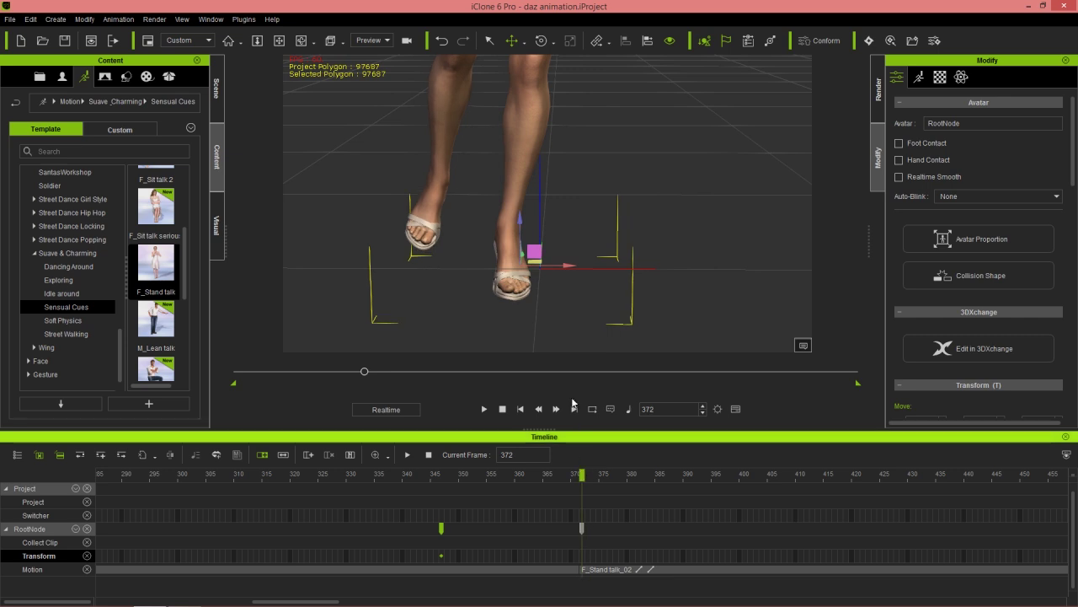
{"action": "left_click_drag", "start_coordinate": [536, 263], "coordinate": [586, 267]}
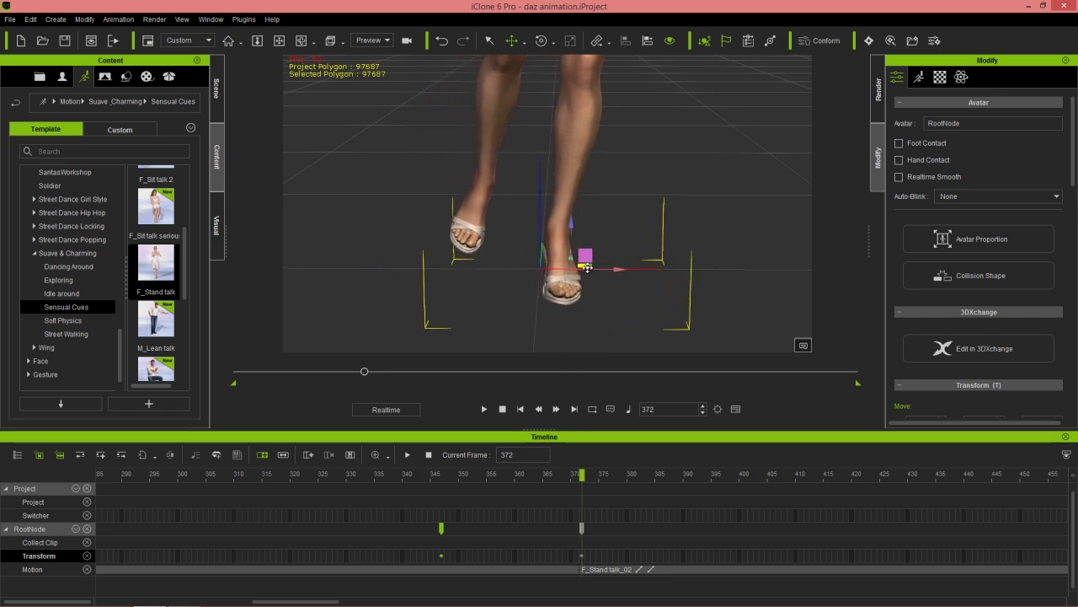
- Scrub back through the transition and play the motion to check the foot sliding and the blend between the clips
{"action": "left_click", "coordinate": [492, 474]}
{"action": "left_click_drag", "start_coordinate": [519, 476], "coordinate": [308, 483]}
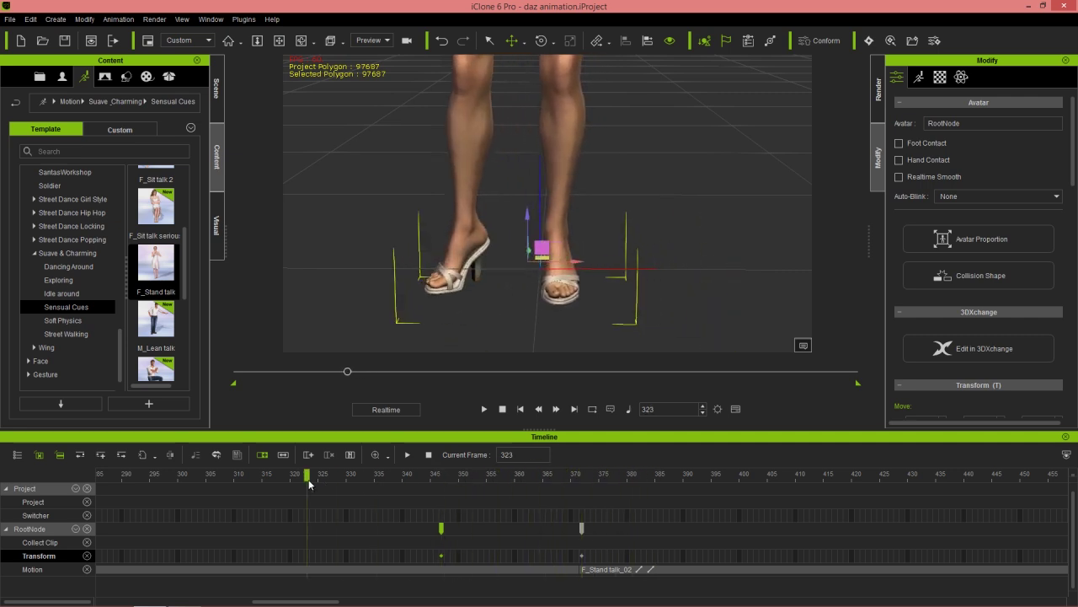
{"action": "scroll", "coordinate": [607, 186], "scroll_direction": "down", "scroll_amount": 5}
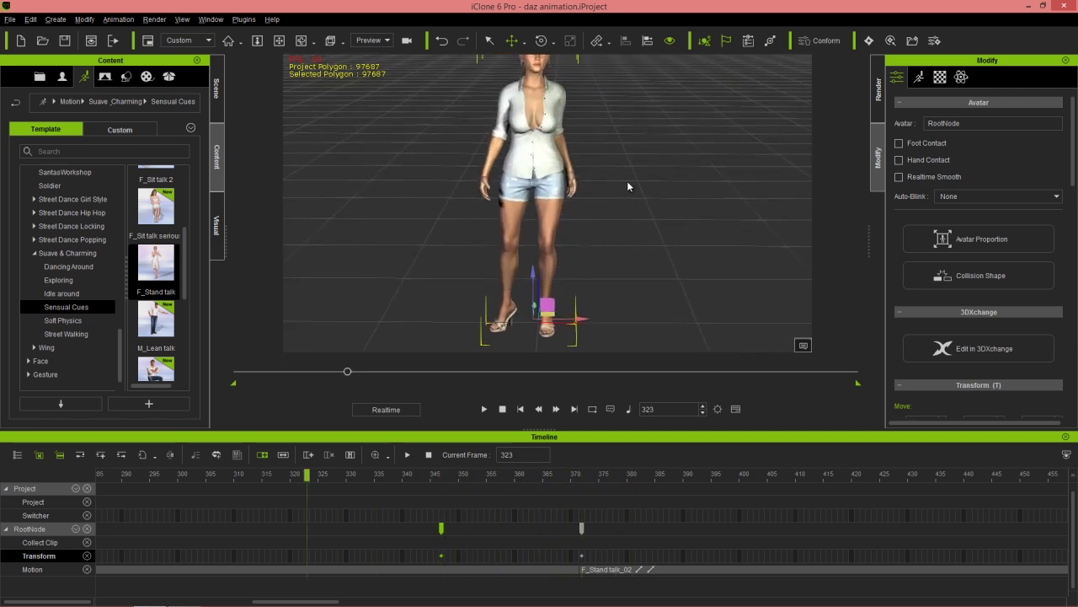
{"action": "scroll", "coordinate": [628, 202], "scroll_direction": "down", "scroll_amount": 2}
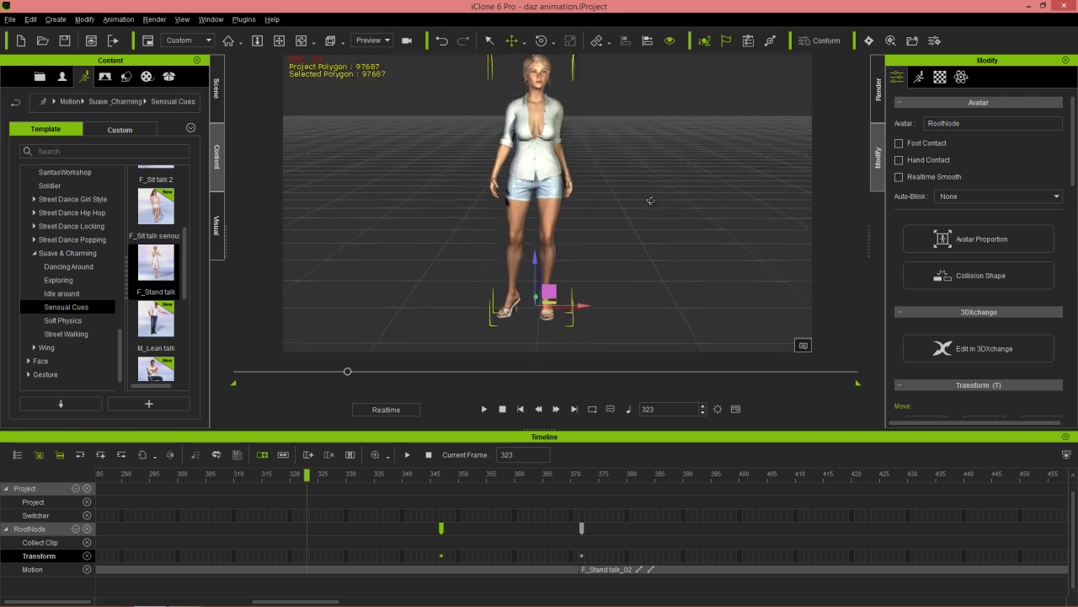
{"action": "key", "text": "space"}
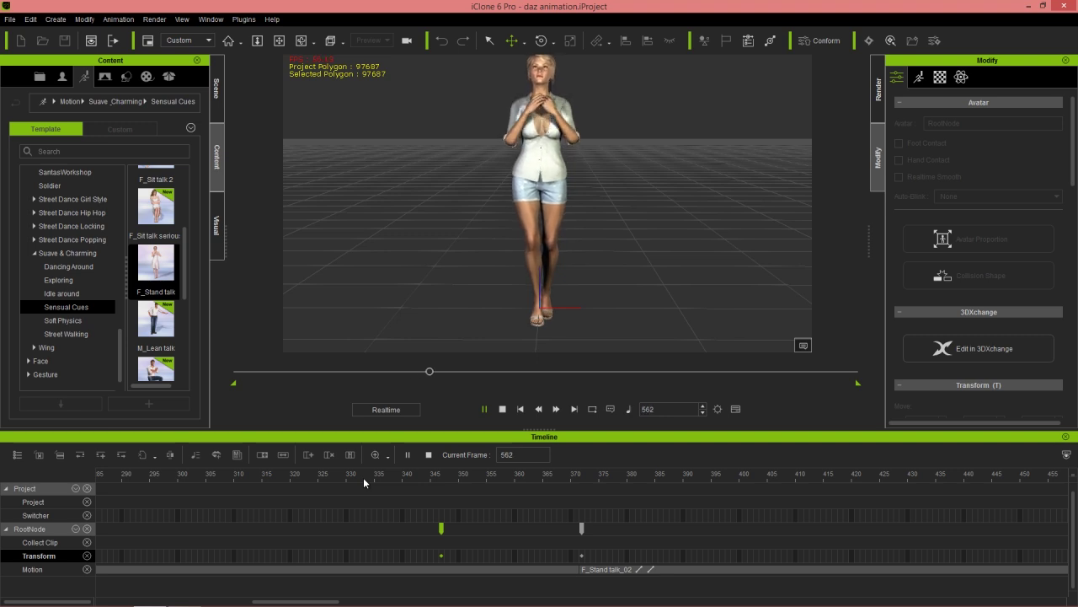
{"action": "key", "text": "space"}
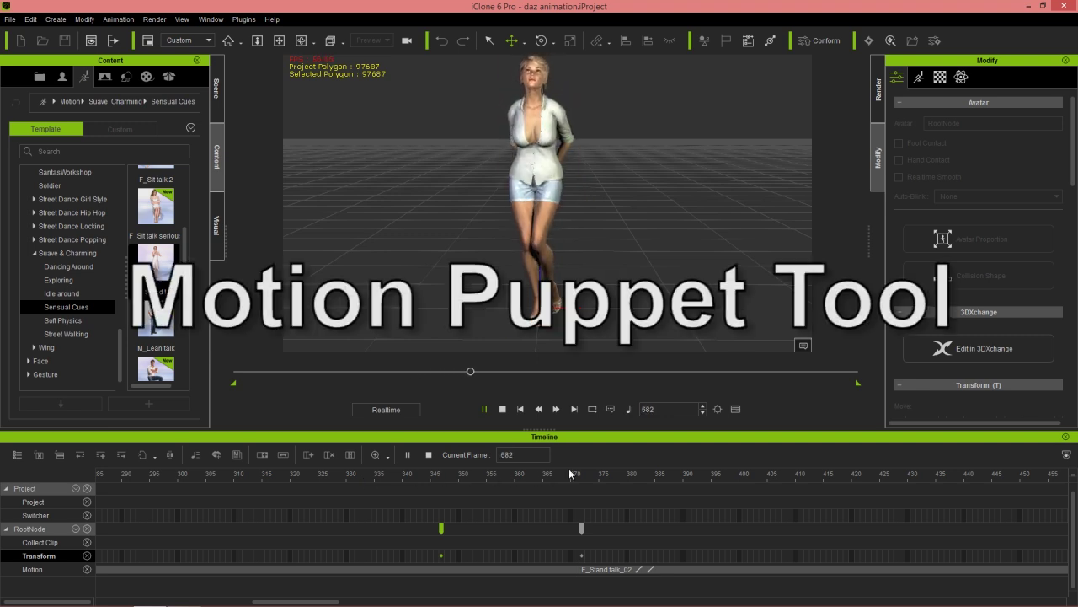
{"action": "scroll", "coordinate": [742, 491], "scroll_direction": "down", "scroll_amount": 5}
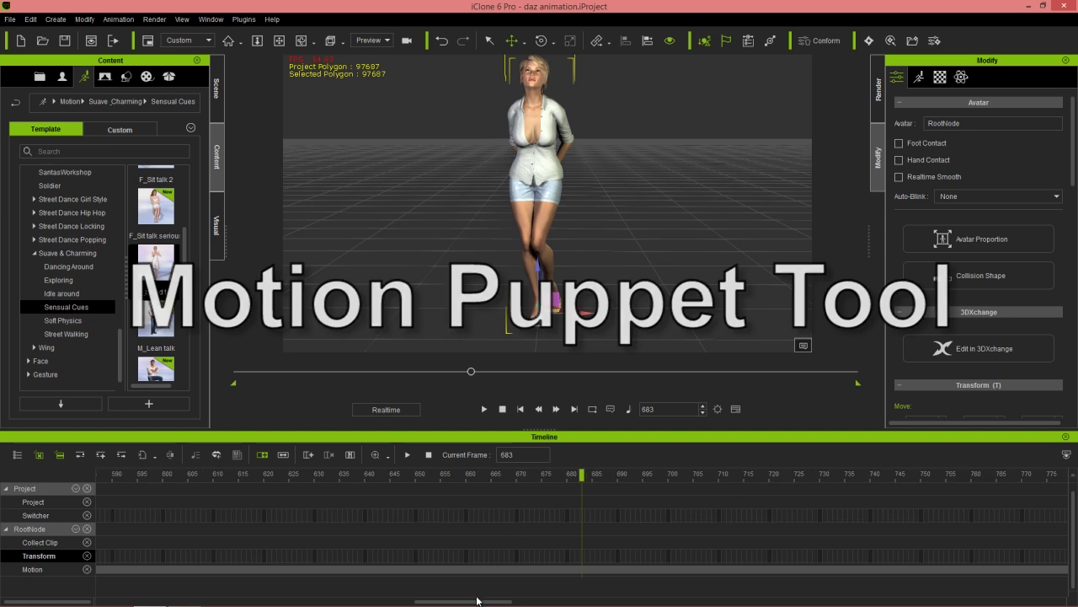
{"action": "scroll", "coordinate": [555, 515], "scroll_direction": "up", "scroll_amount": 1}
{"action": "scroll", "coordinate": [560, 510], "scroll_direction": "down", "scroll_amount": 5, "text": "ctrl"}
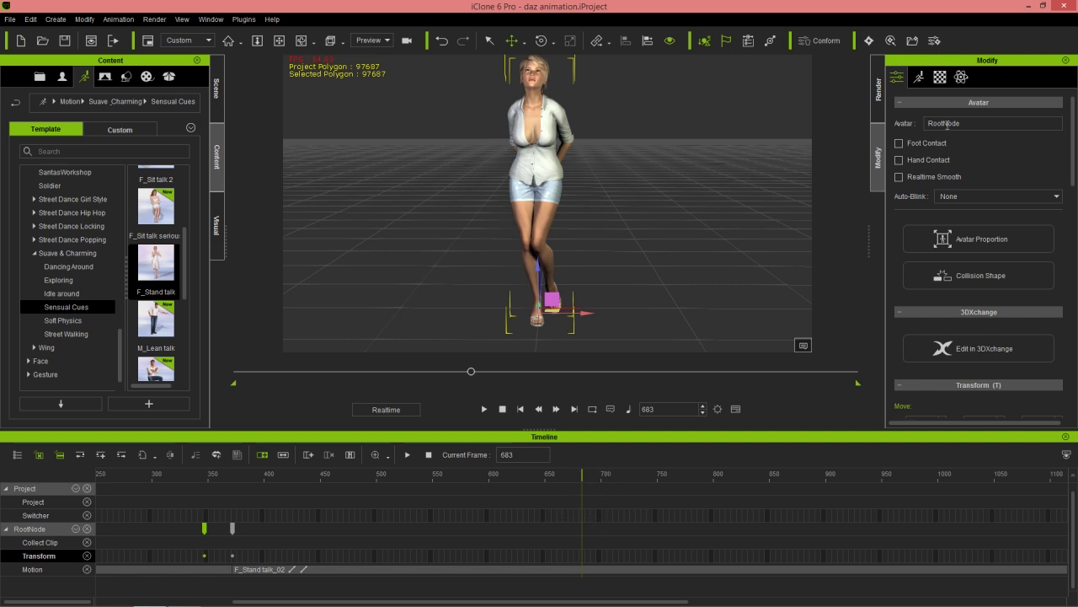
- Create a voice script for the avatar at frame 372 from the speaking MP3 audio file and play it back
{"action": "left_click_drag", "start_coordinate": [562, 476], "coordinate": [525, 481]}
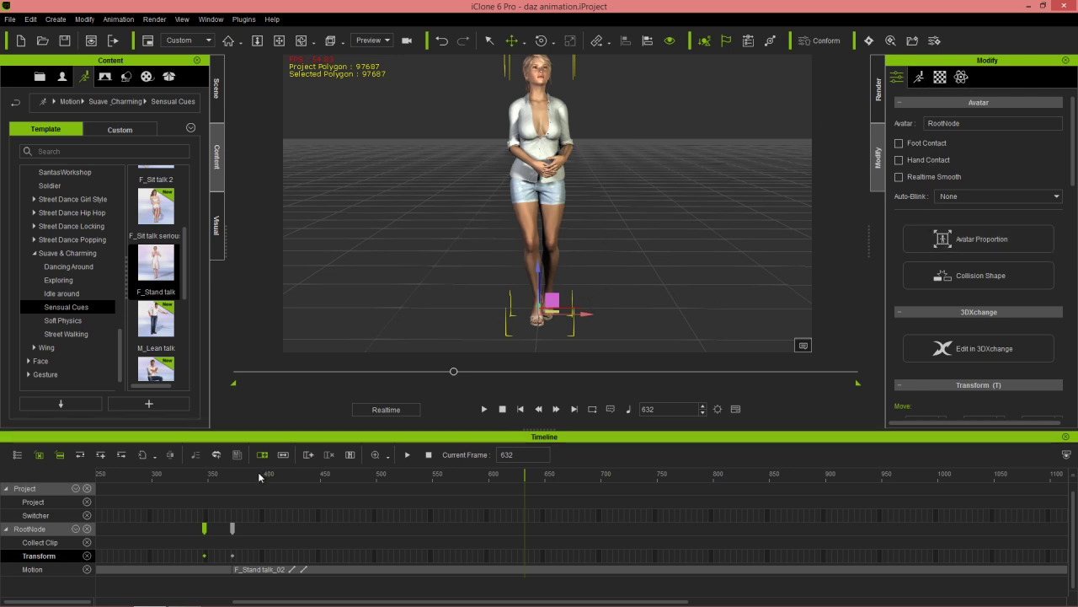
{"action": "left_click", "coordinate": [232, 526]}
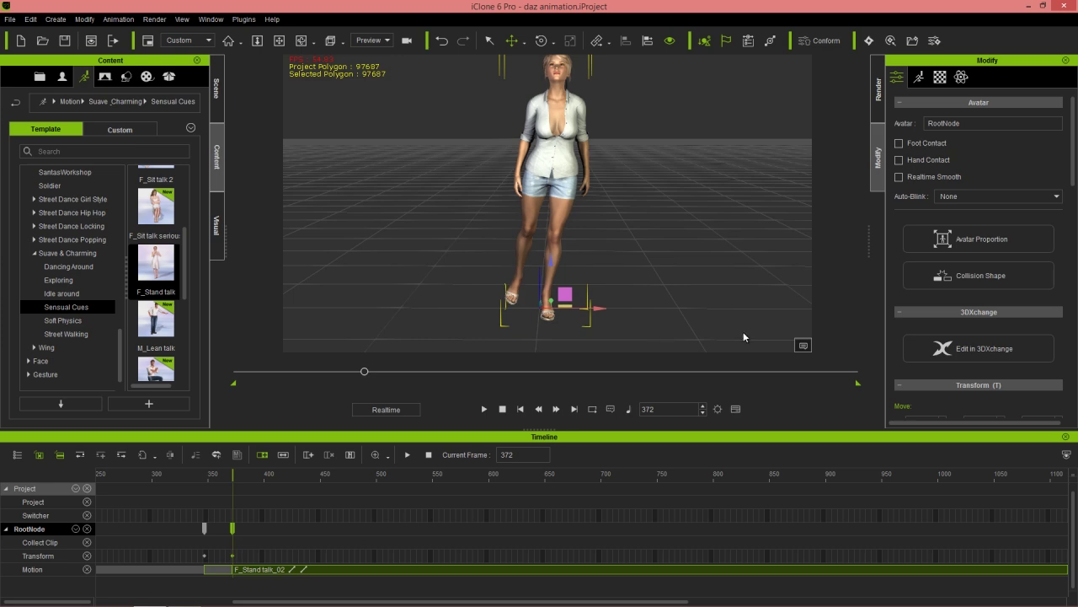
{"action": "left_click", "coordinate": [921, 77]}
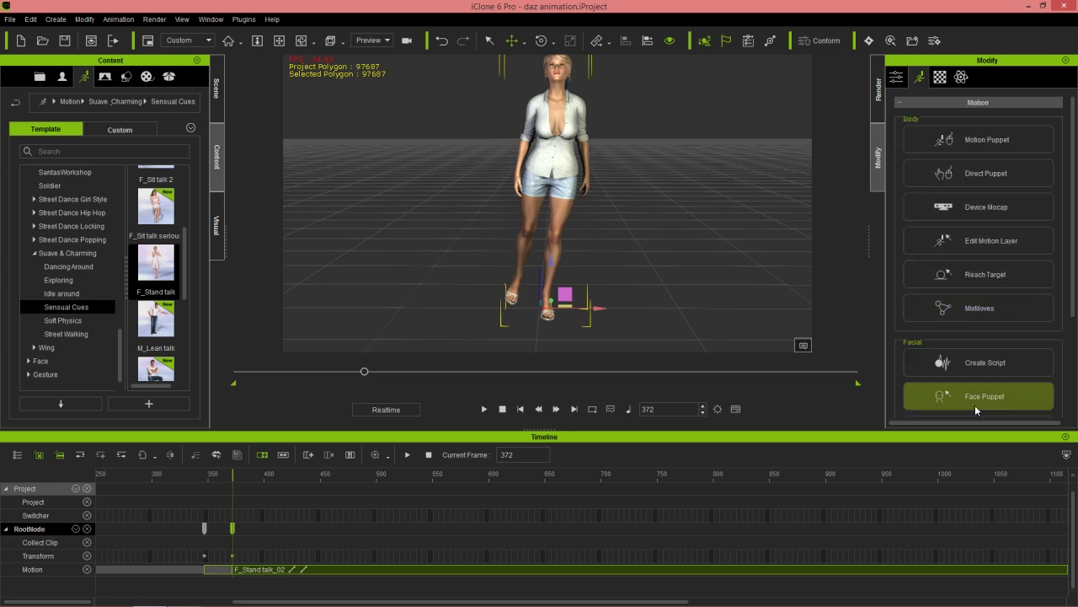
{"action": "left_click", "coordinate": [1003, 371]}
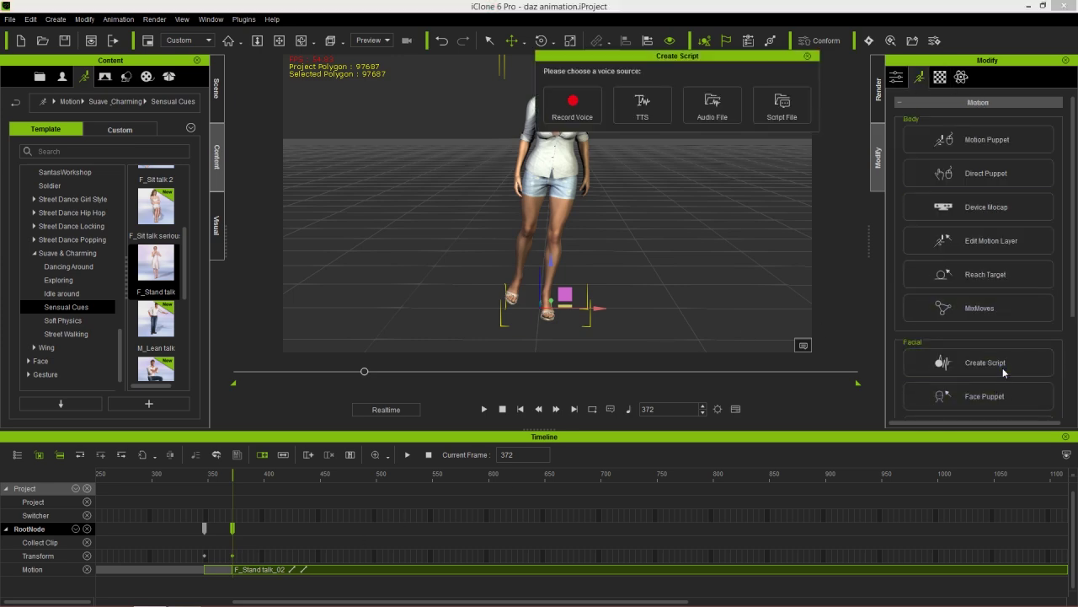
{"action": "left_click", "coordinate": [731, 115]}
{"action": "double_click", "coordinate": [419, 188]}
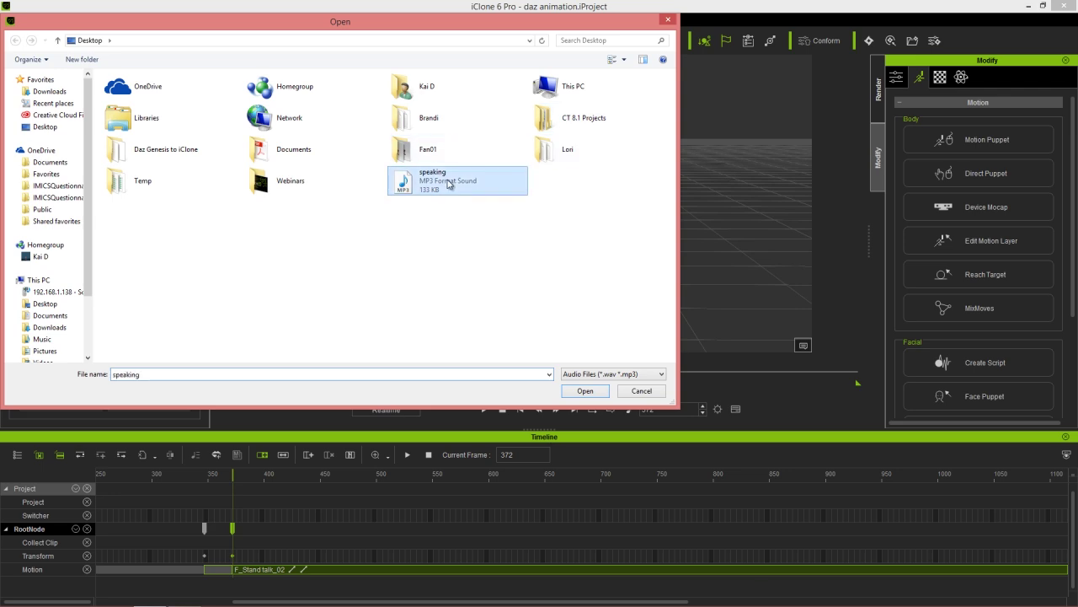
{"action": "key", "text": "space"}
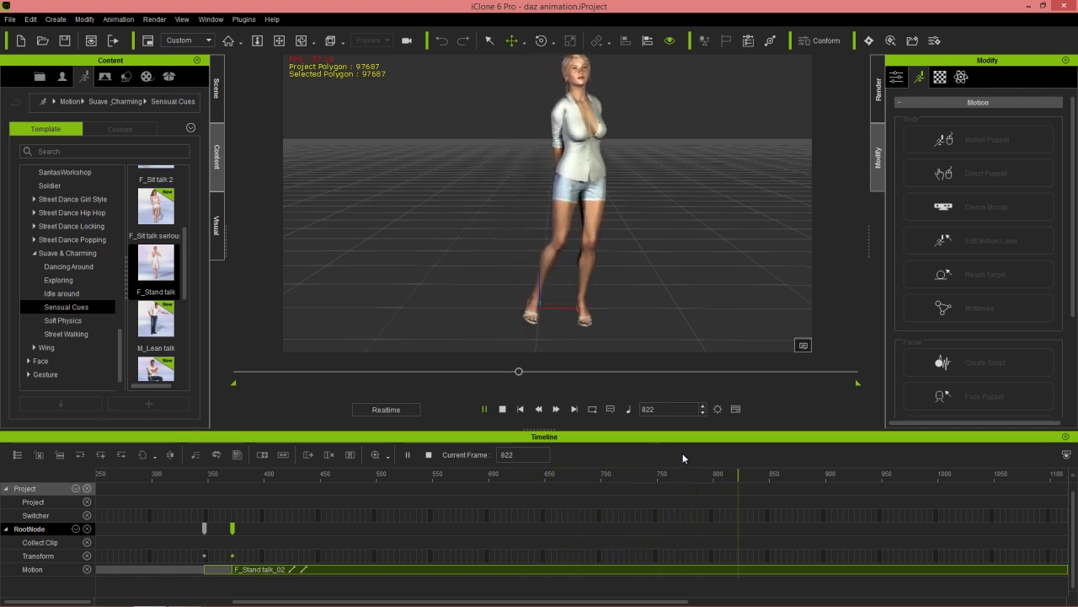
{"action": "key", "text": "space"}
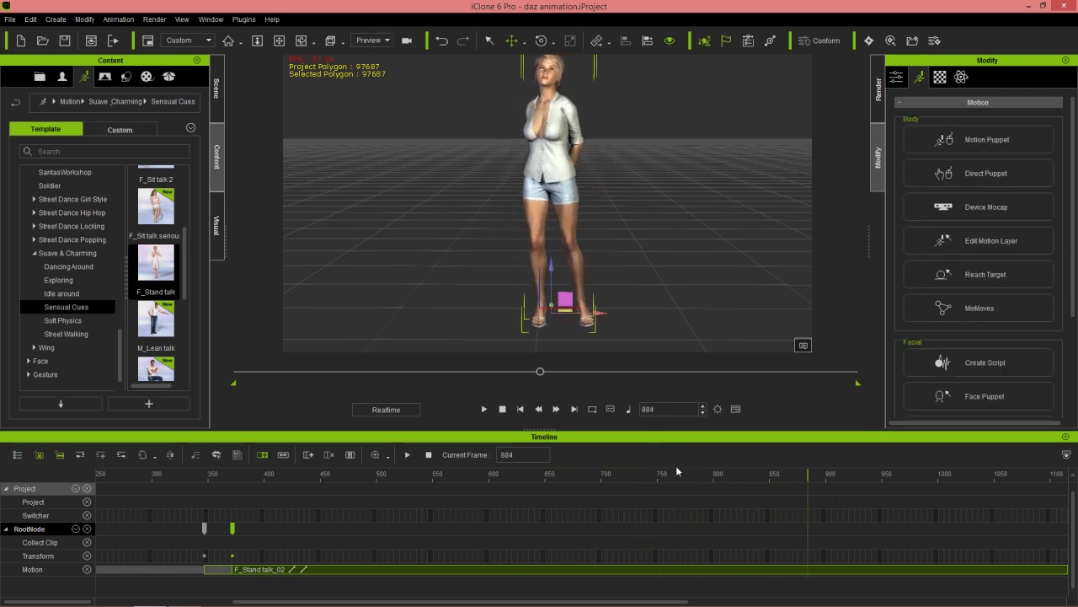
- Go to frame 630, open Motion Puppet and preview the 01_Talk motion from the Talk category
{"action": "left_click_drag", "start_coordinate": [613, 477], "coordinate": [491, 493]}
{"action": "left_click_drag", "start_coordinate": [507, 492], "coordinate": [523, 492]}
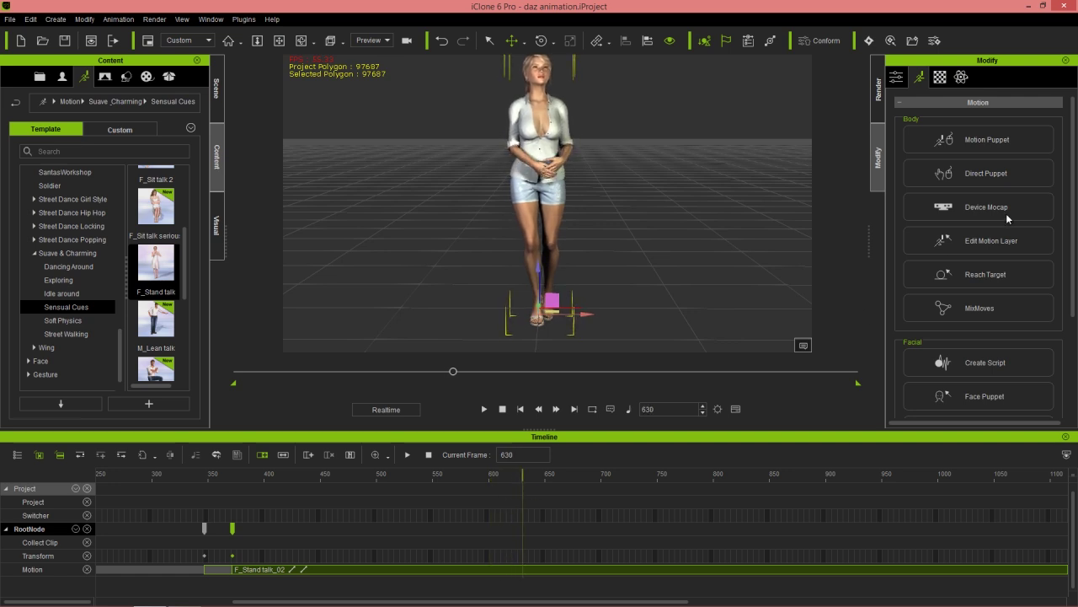
{"action": "left_click", "coordinate": [980, 140]}
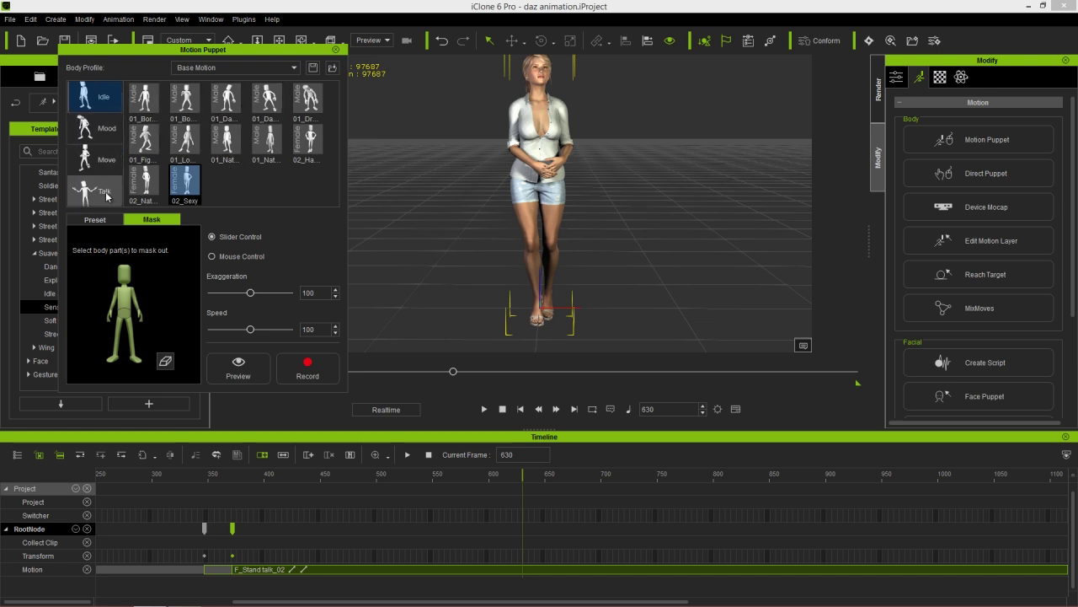
{"action": "left_click", "coordinate": [100, 191]}
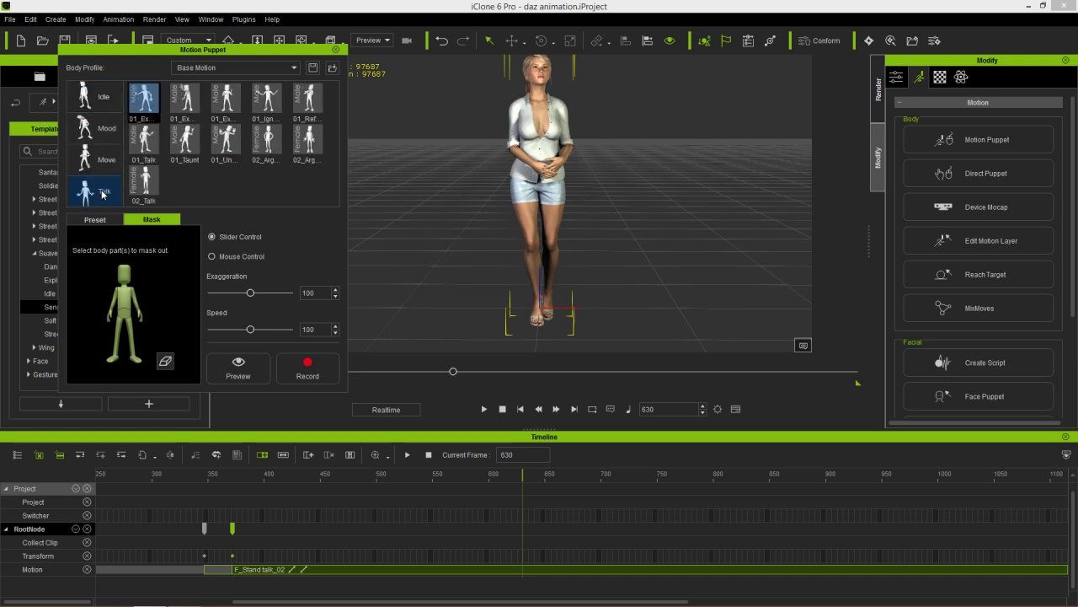
{"action": "left_click", "coordinate": [147, 147]}
{"action": "right_click_drag", "start_coordinate": [591, 202], "coordinate": [614, 230]}
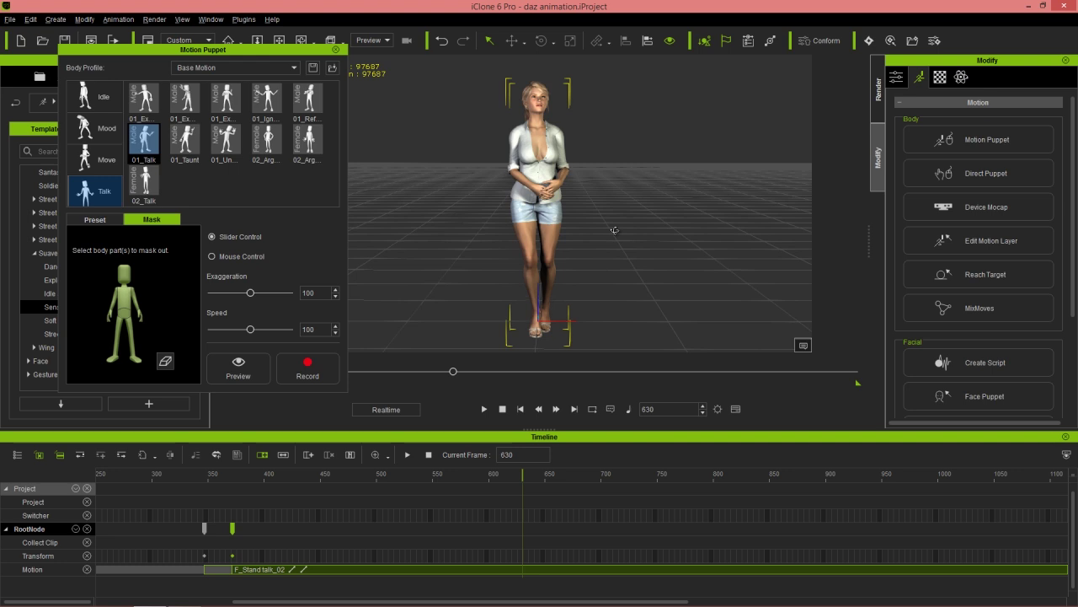
{"action": "key", "text": "space"}
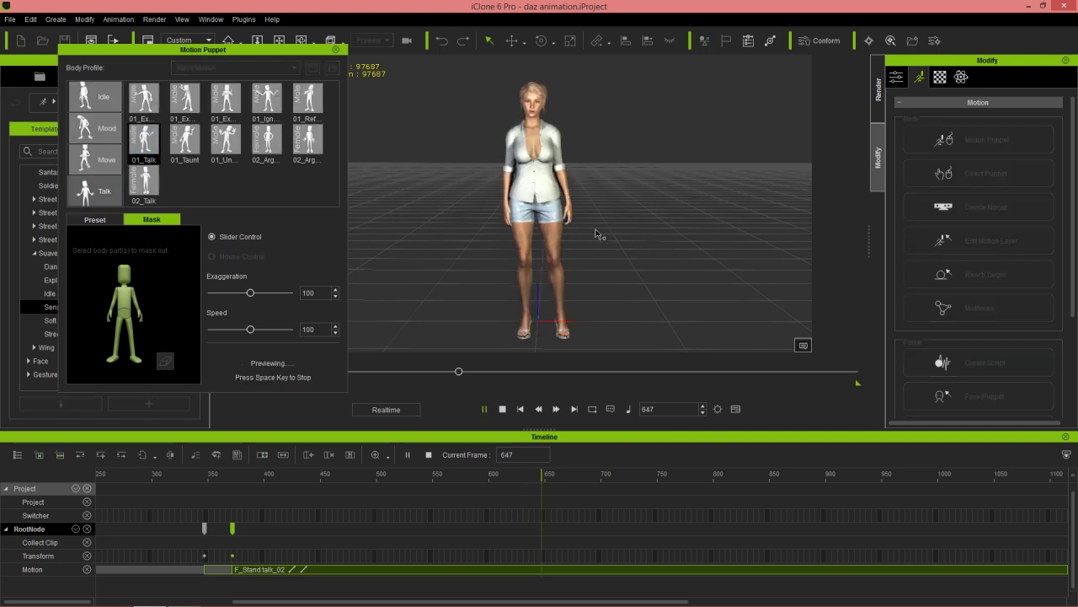
{"action": "key", "text": "space"}
{"action": "key", "text": "space"}
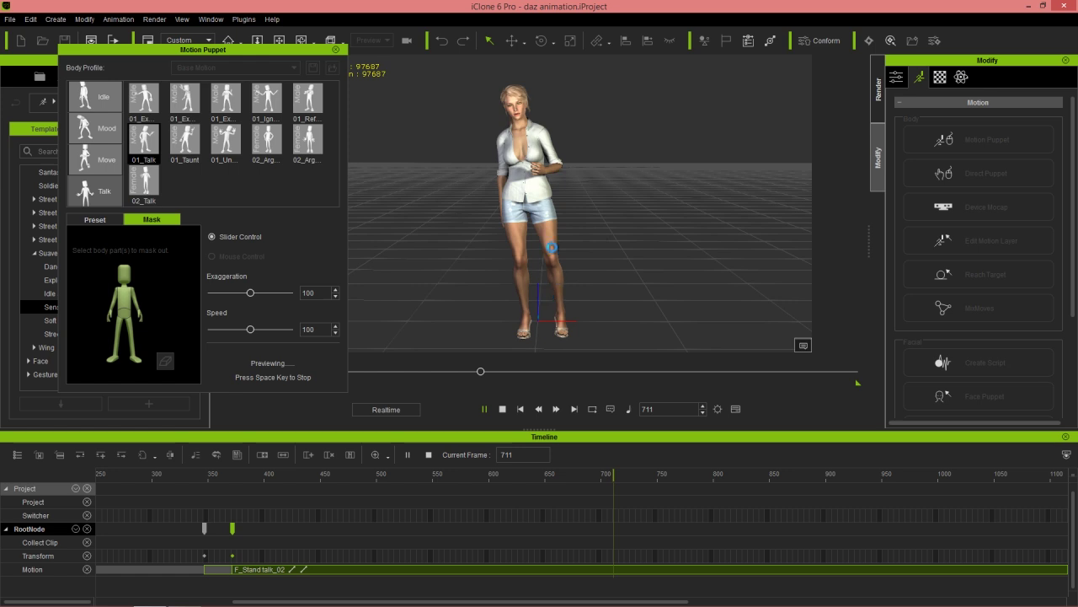
{"action": "key", "text": "space"}
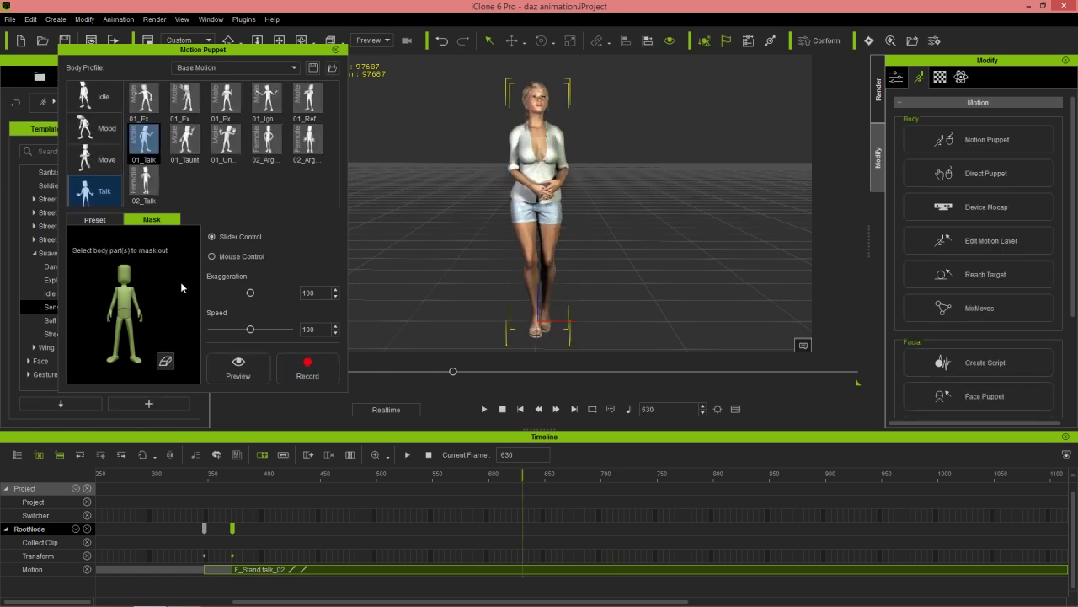
- Mask out the torso and legs, then record the 01_Talk puppet motion from frame 630 to about frame 924
{"action": "left_click", "coordinate": [94, 220]}
{"action": "left_click", "coordinate": [148, 221]}
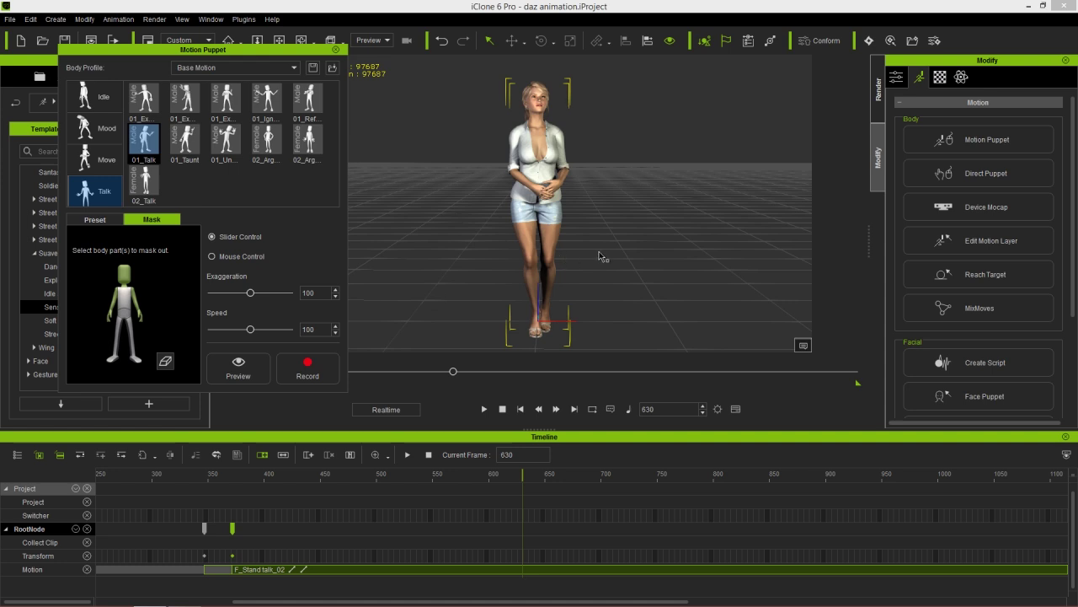
{"action": "key", "text": "space"}
{"action": "left_click", "coordinate": [319, 367]}
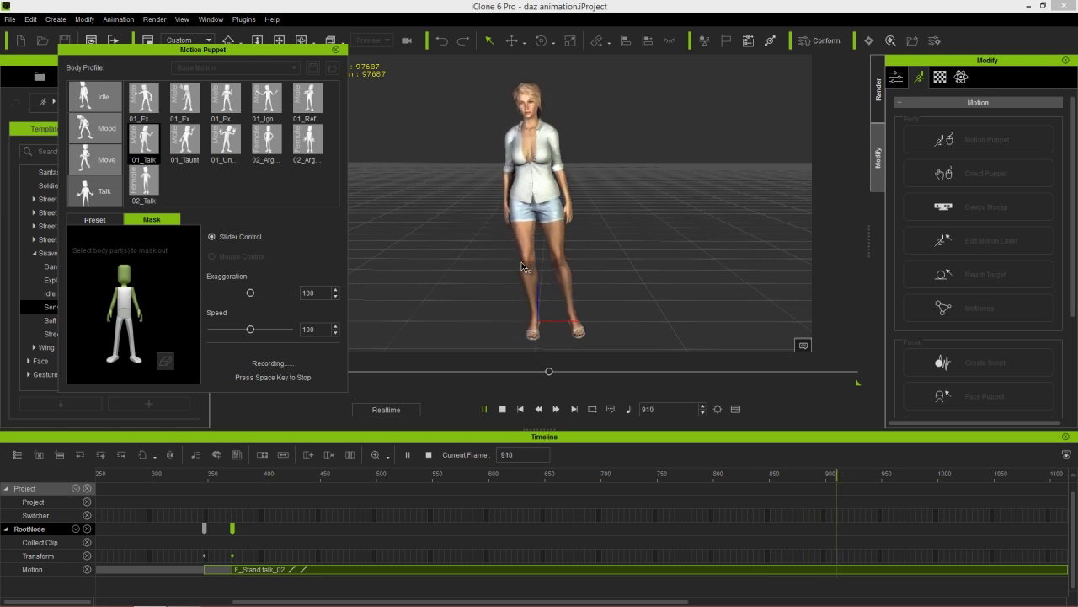
{"action": "key", "text": "space"}
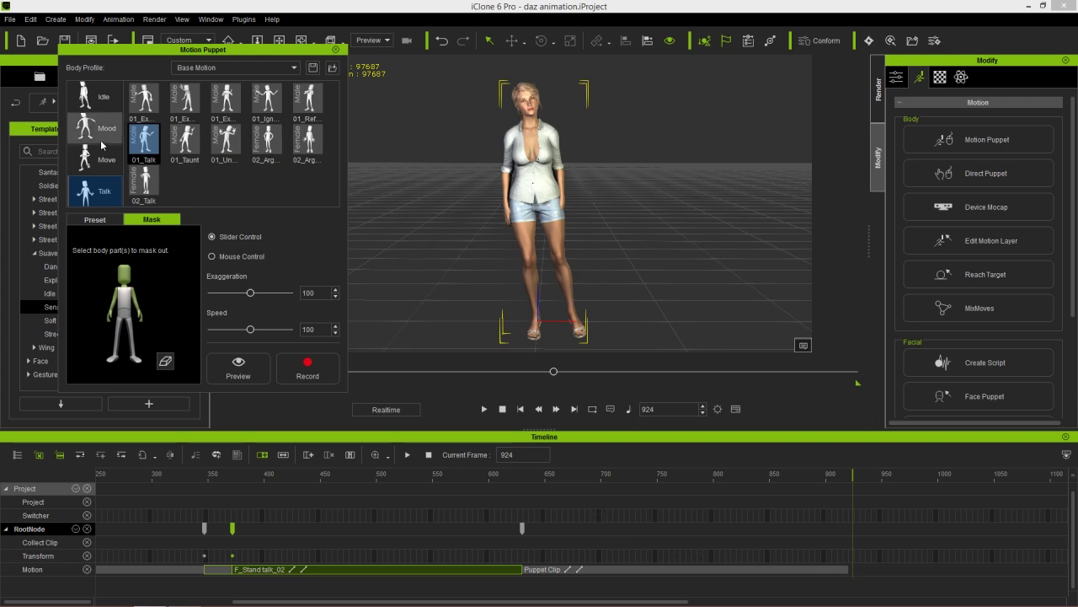
- Choose the 02_Sexy motion from the Idle category and preview it with Exaggeration reduced to 65
{"action": "left_click", "coordinate": [99, 98]}
{"action": "left_click", "coordinate": [187, 185]}
{"action": "key", "text": "space"}
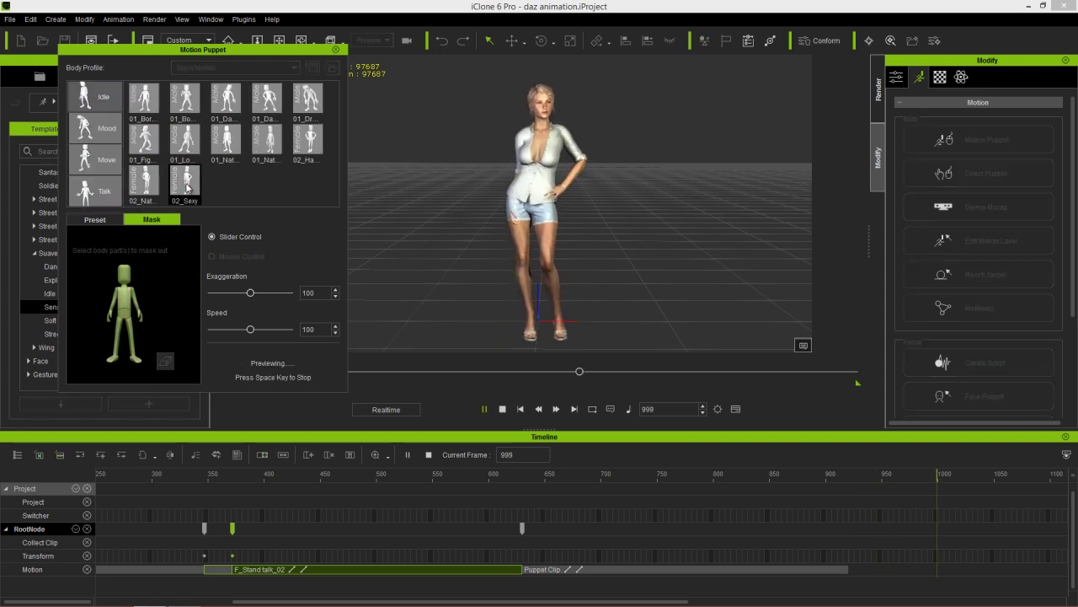
{"action": "key", "text": "space"}
{"action": "key", "text": "space"}
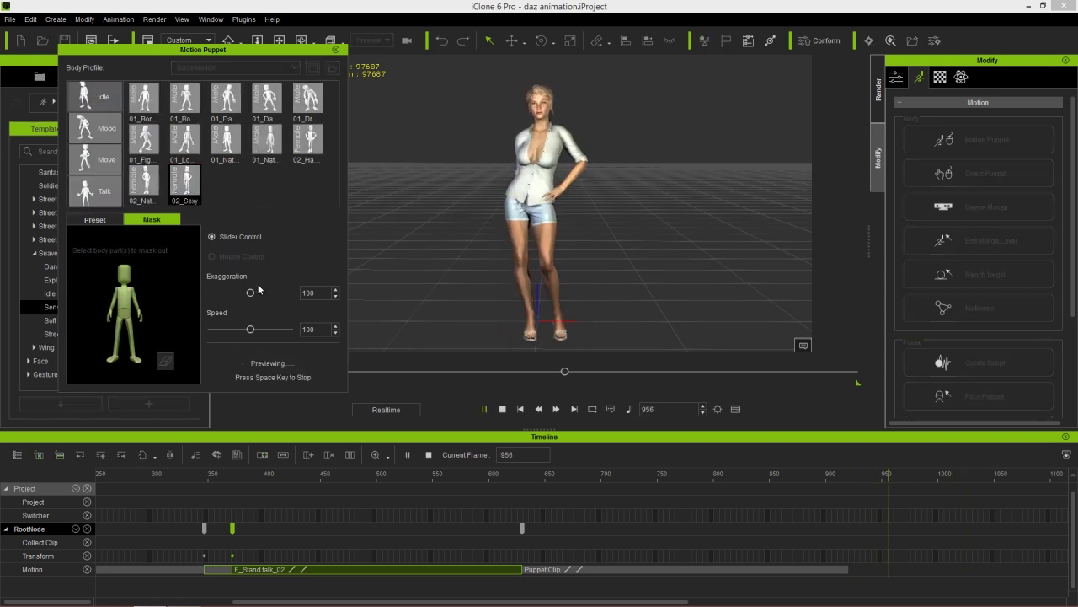
{"action": "mouse_move", "coordinate": [251, 293]}
{"action": "left_mouse_down"}
{"action": "mouse_move", "coordinate": [218, 297]}
{"action": "mouse_move", "coordinate": [269, 296]}
{"action": "mouse_move", "coordinate": [243, 300]}
{"action": "left_mouse_up"}
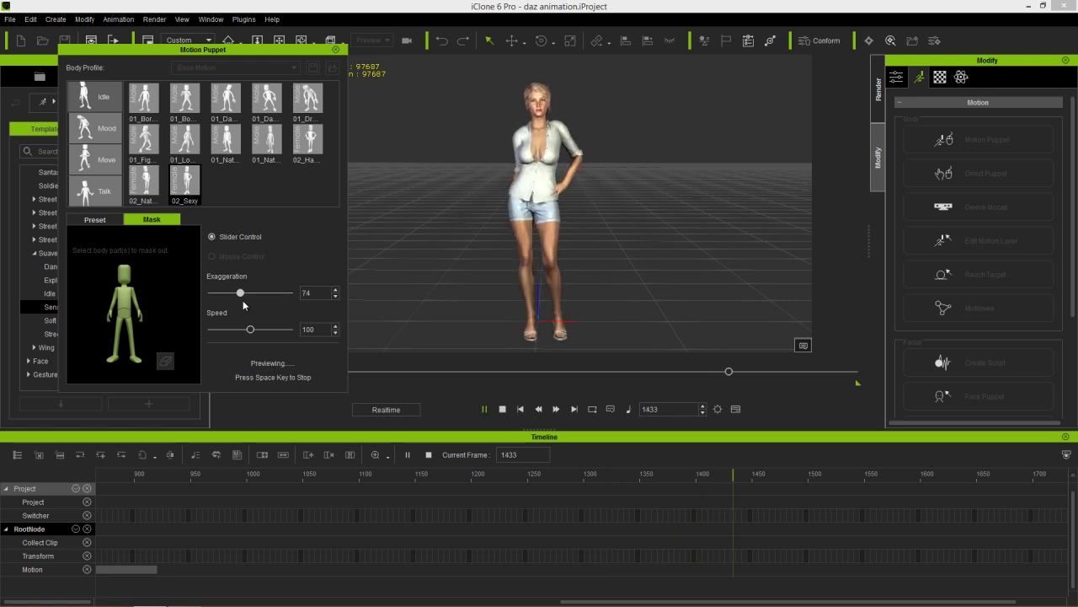
{"action": "left_click_drag", "start_coordinate": [241, 300], "coordinate": [239, 299]}
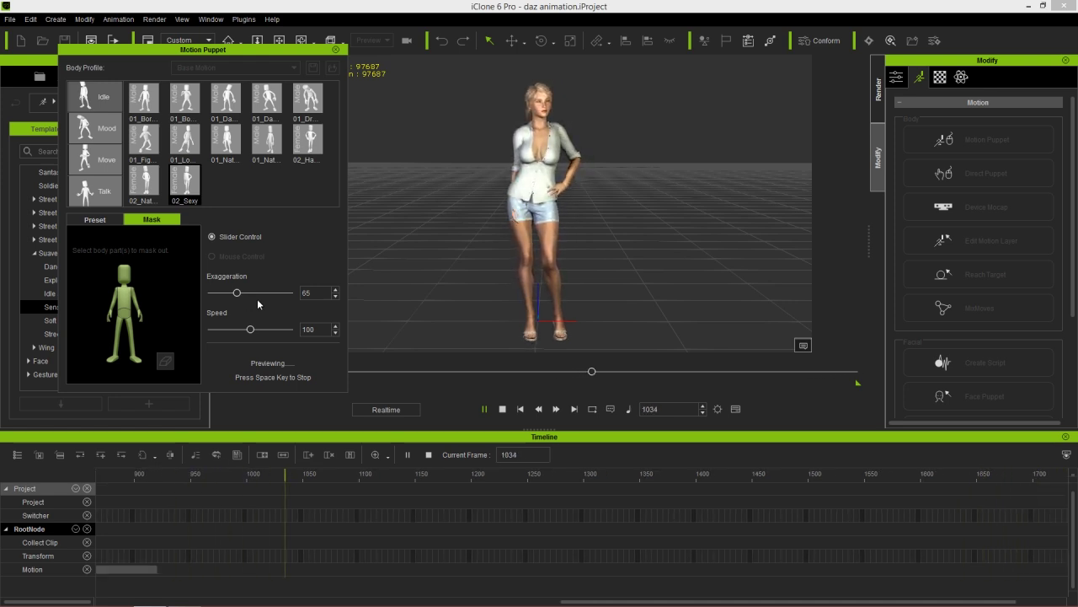
{"action": "key", "text": "space"}
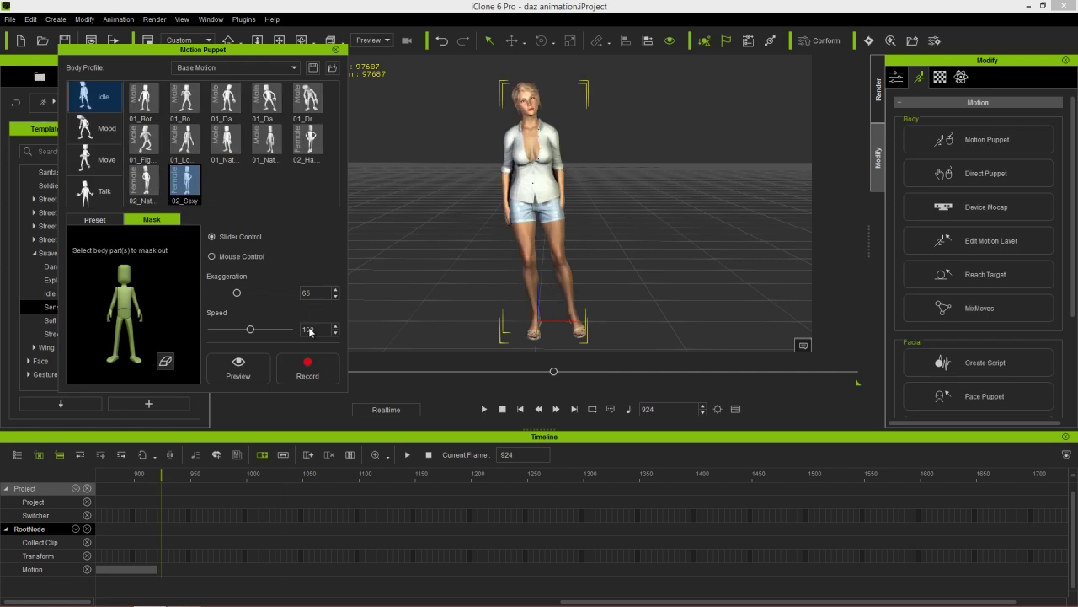
- Record the 02_Sexy idle motion from frame 924 to about frame 1461 and close Motion Puppet
{"action": "left_click", "coordinate": [309, 365]}
{"action": "key", "text": "space"}
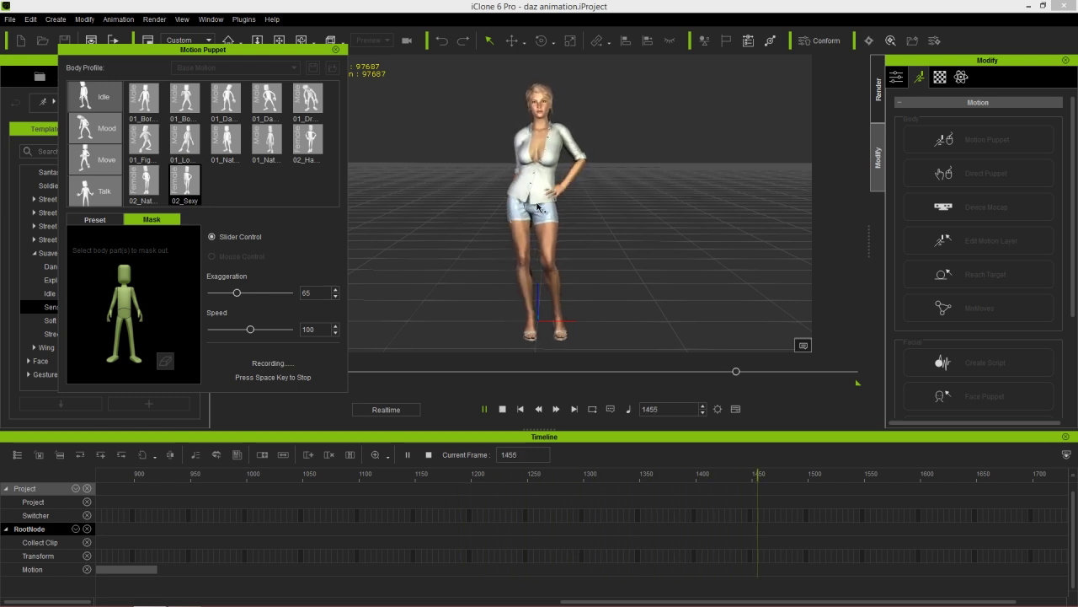
{"action": "key", "text": "space"}
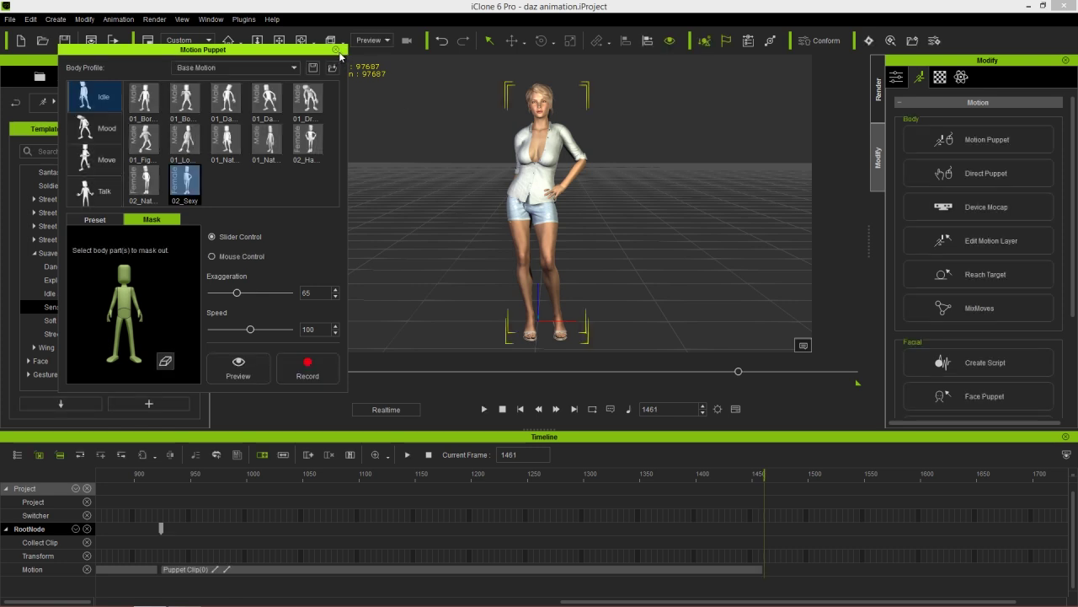
{"action": "left_click", "coordinate": [339, 50]}
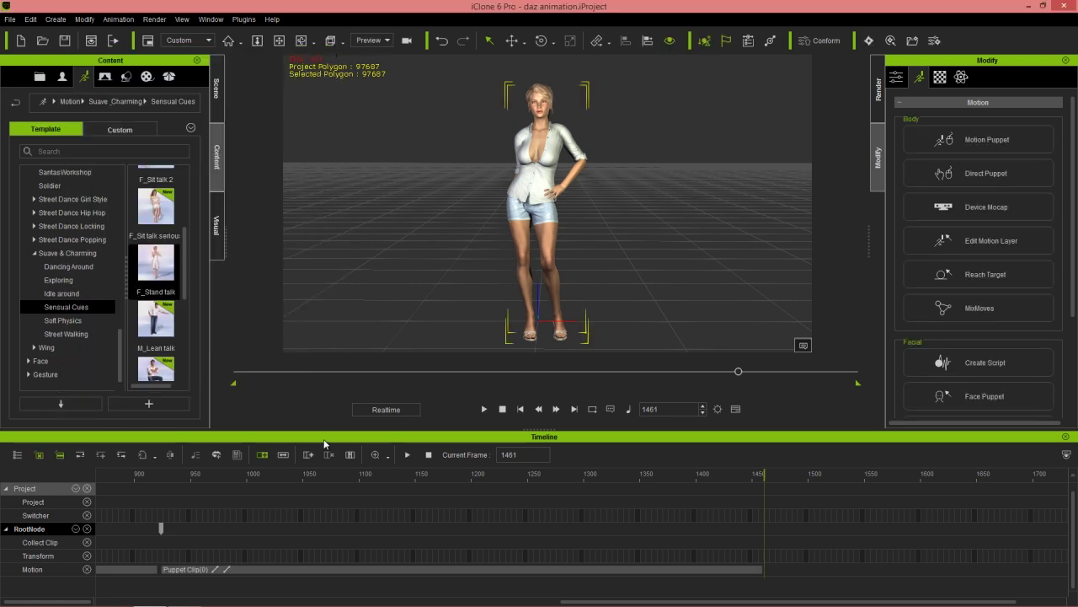
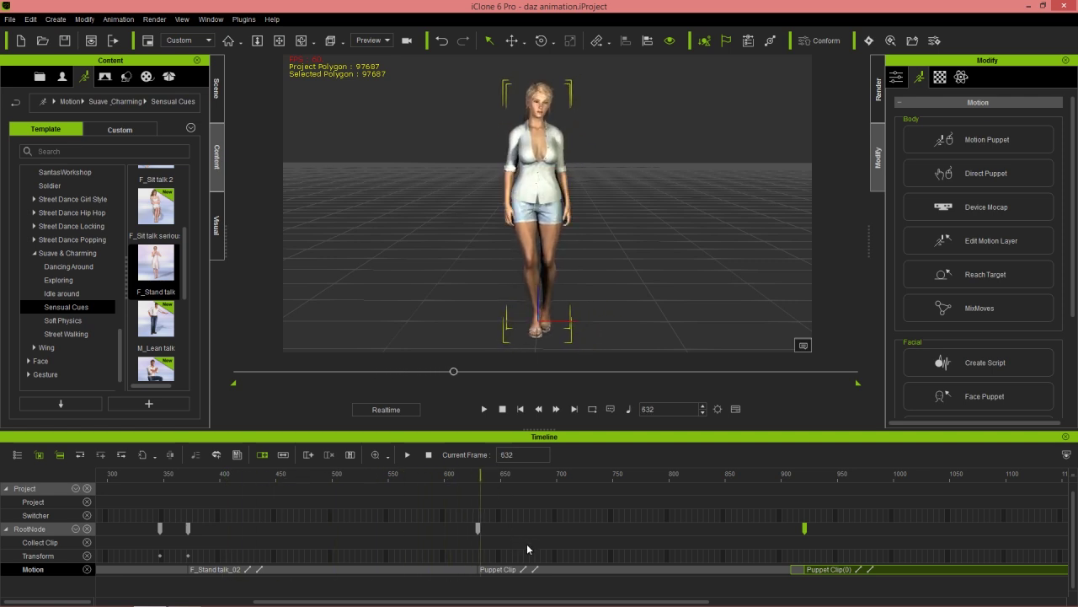
- Check the avatar's feet through the first Puppet Clip for sliding and break the clip at frame 766
{"action": "left_click_drag", "start_coordinate": [486, 478], "coordinate": [574, 479]}
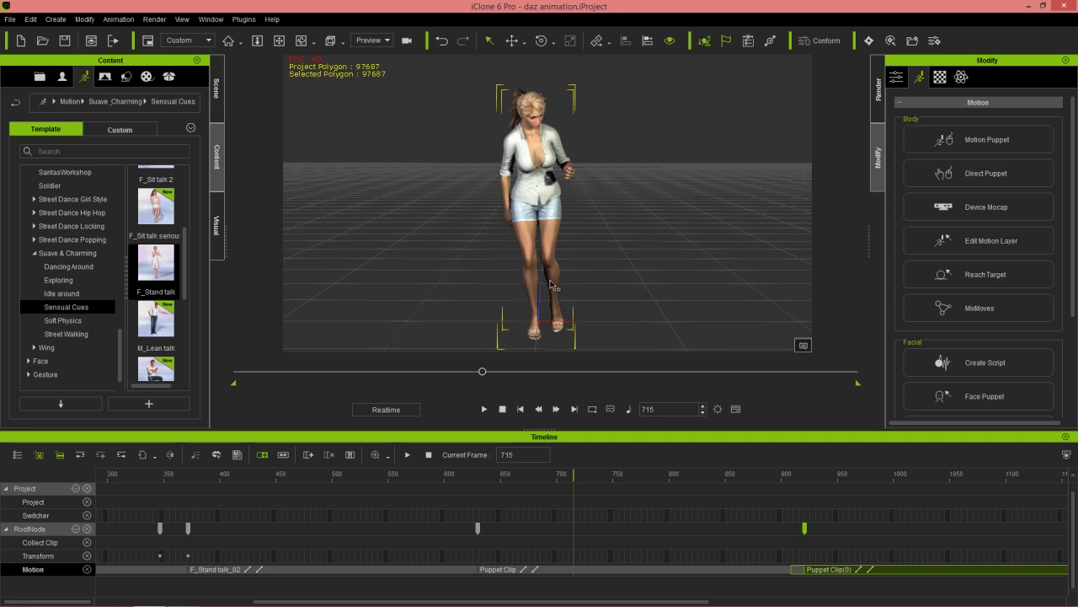
{"action": "left_click_drag", "start_coordinate": [490, 478], "coordinate": [496, 477]}
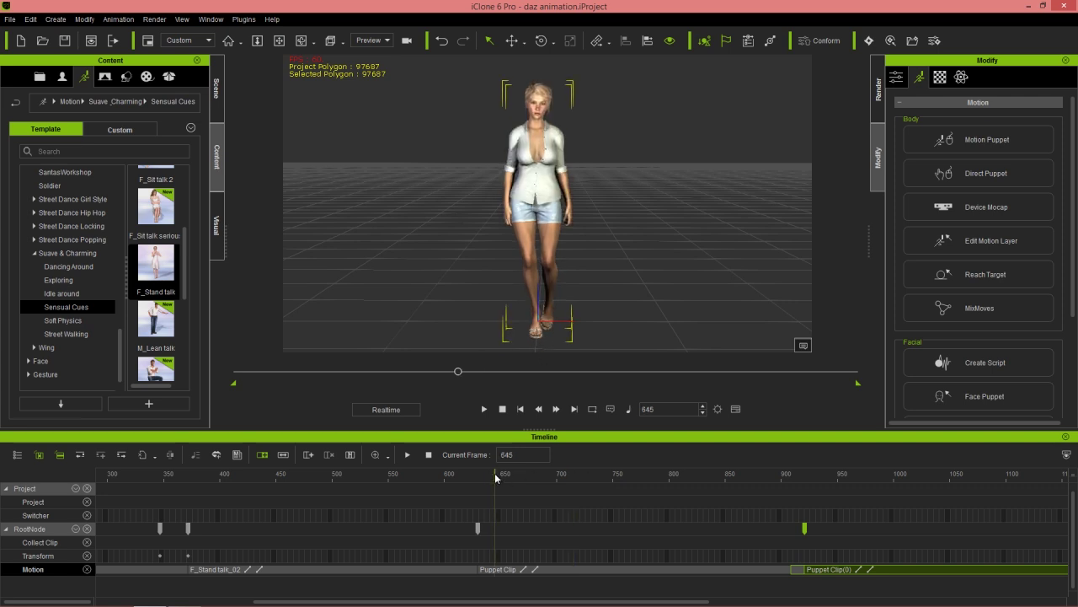
{"action": "middle_click_drag", "start_coordinate": [615, 313], "coordinate": [632, 250]}
{"action": "left_click_drag", "start_coordinate": [481, 473], "coordinate": [634, 469]}
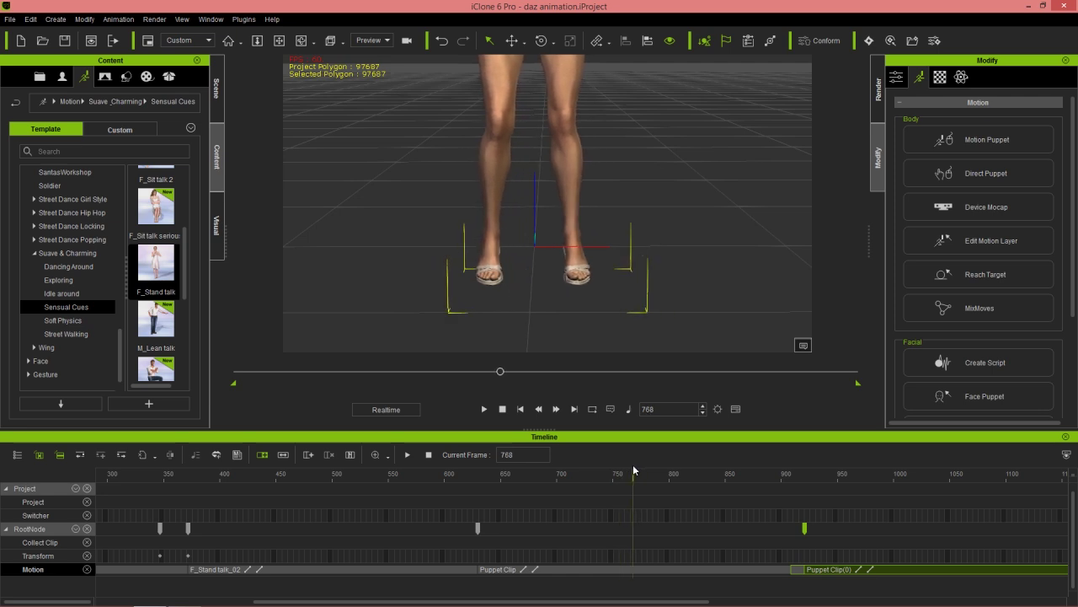
{"action": "left_click", "coordinate": [631, 571]}
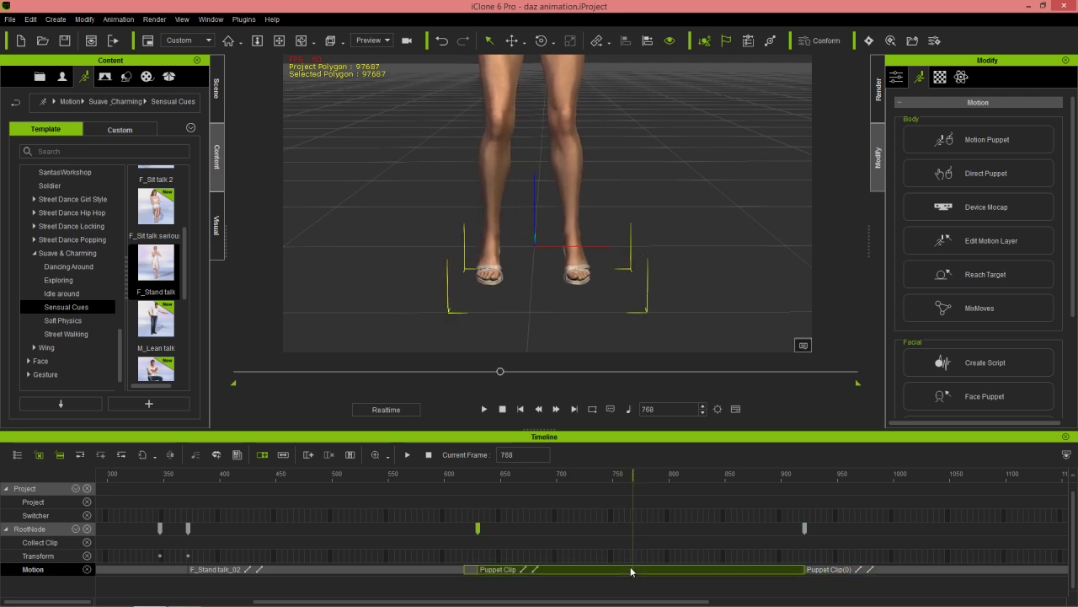
{"action": "right_click", "coordinate": [630, 571]}
{"action": "left_click", "coordinate": [683, 400]}
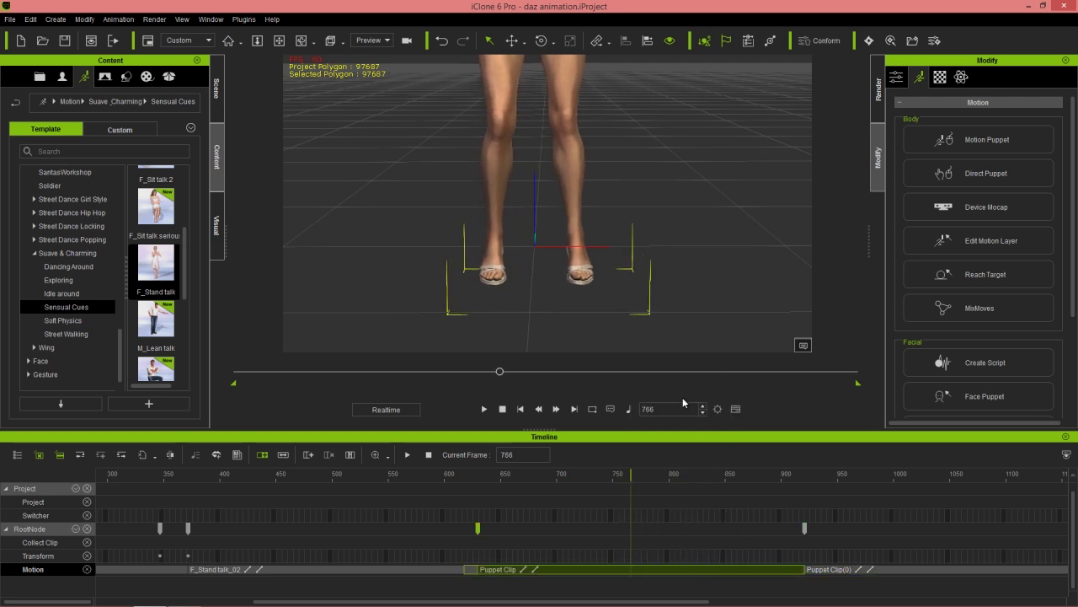
- Align the whole Puppet Clip_01 to the Right Leg and scrub to about frame 769 to check the feet
{"action": "left_click", "coordinate": [485, 572]}
{"action": "right_click", "coordinate": [485, 573]}
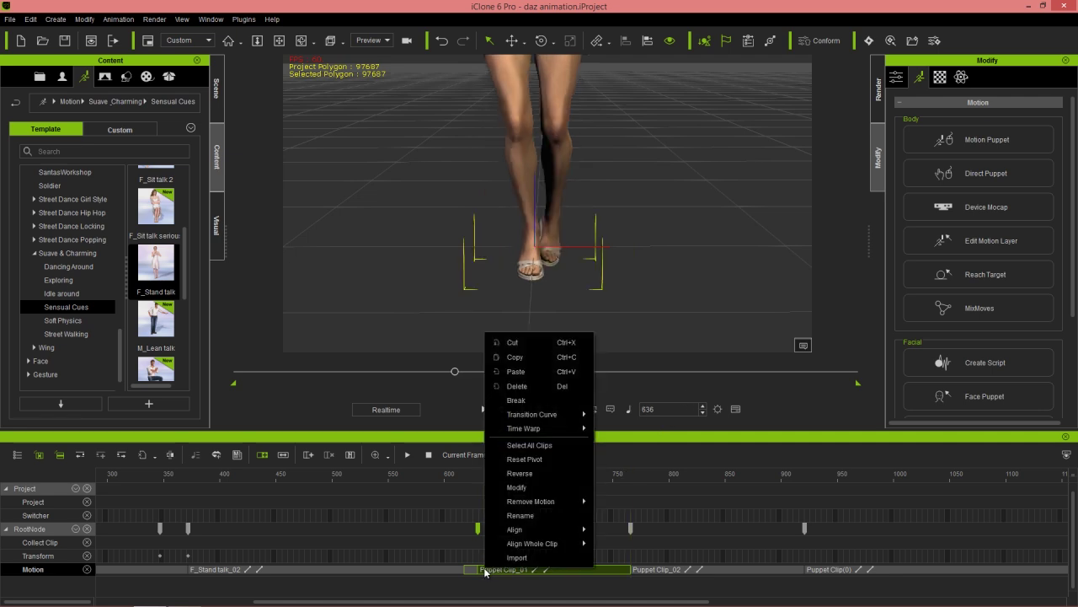
{"action": "mouse_move", "coordinate": [536, 549]}
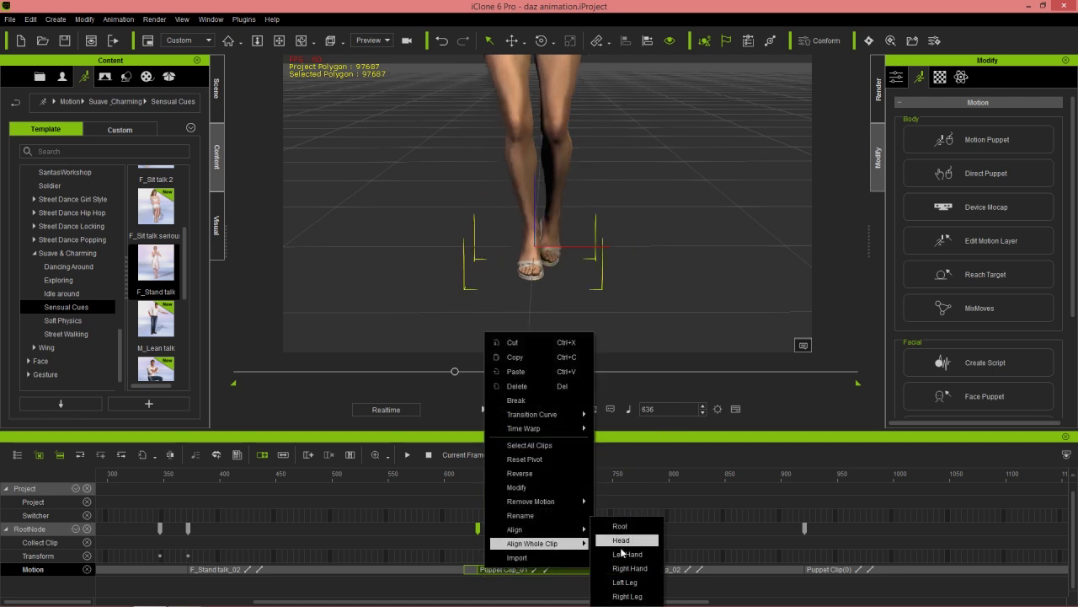
{"action": "left_click", "coordinate": [627, 595]}
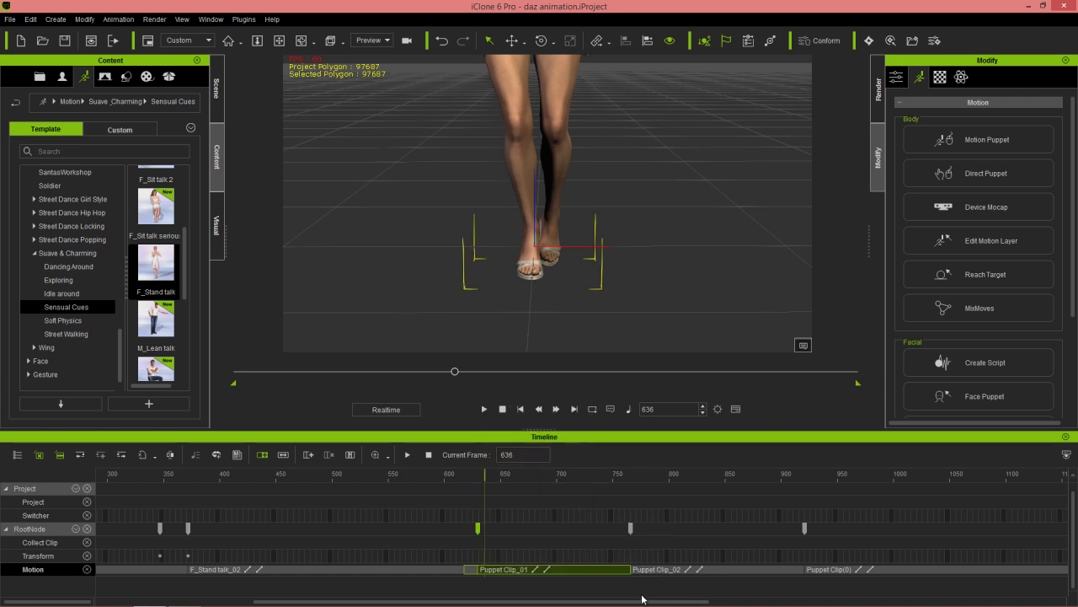
{"action": "left_click_drag", "start_coordinate": [485, 478], "coordinate": [635, 469]}
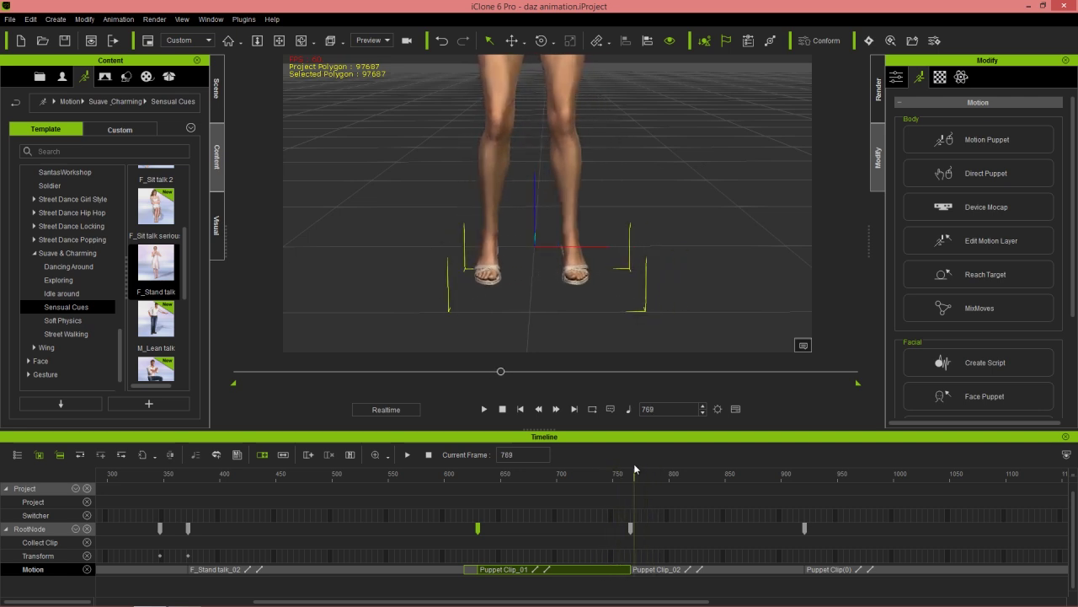
- Align the whole Puppet Clip_02 to the Left Leg
{"action": "left_click", "coordinate": [636, 571]}
{"action": "right_click", "coordinate": [636, 571]}
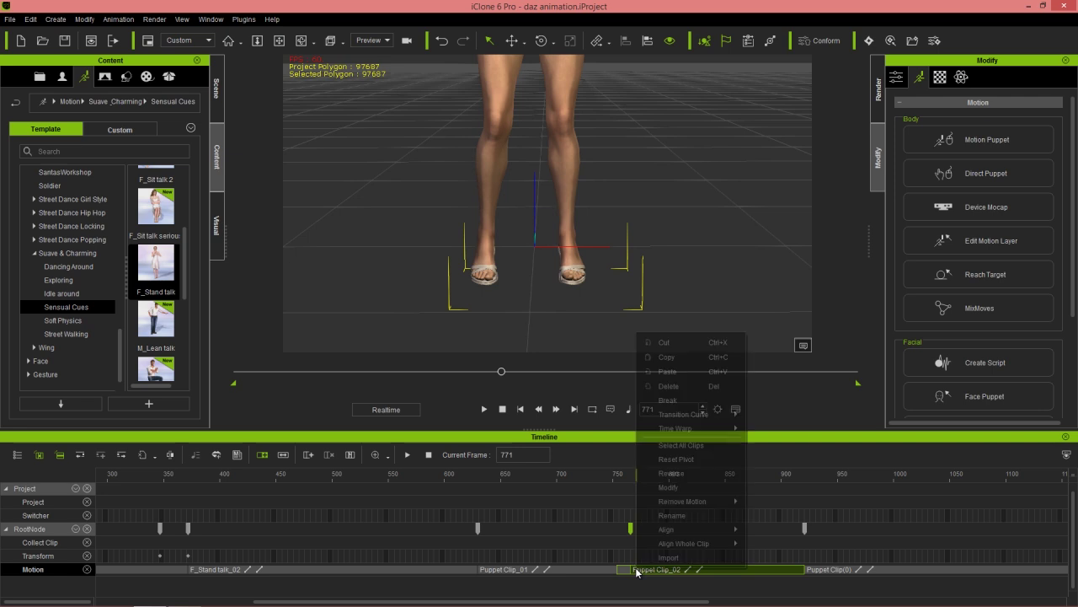
{"action": "mouse_move", "coordinate": [677, 544]}
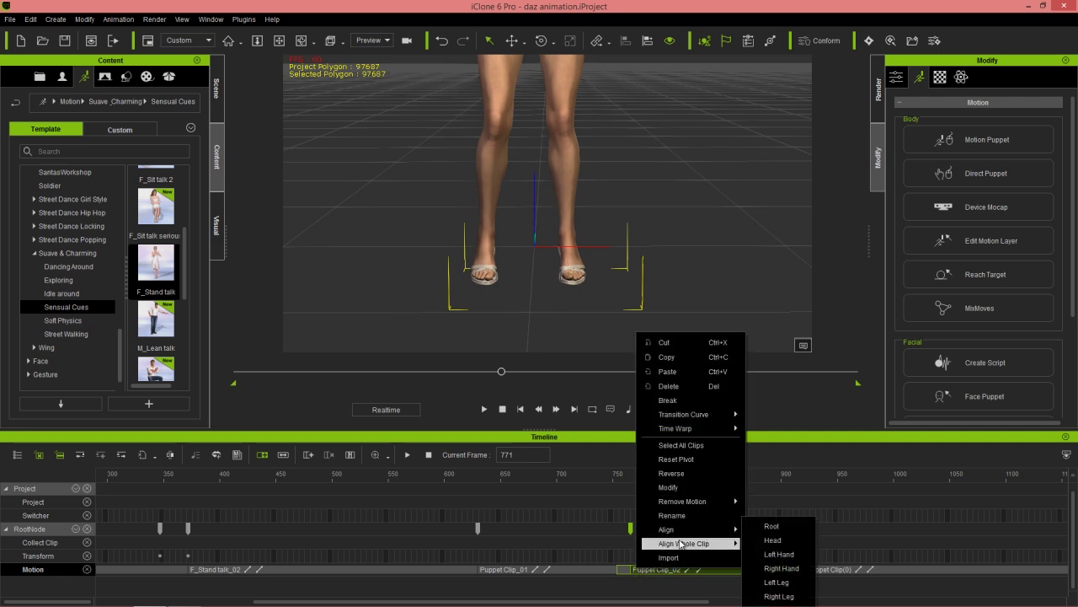
{"action": "left_click", "coordinate": [792, 582]}
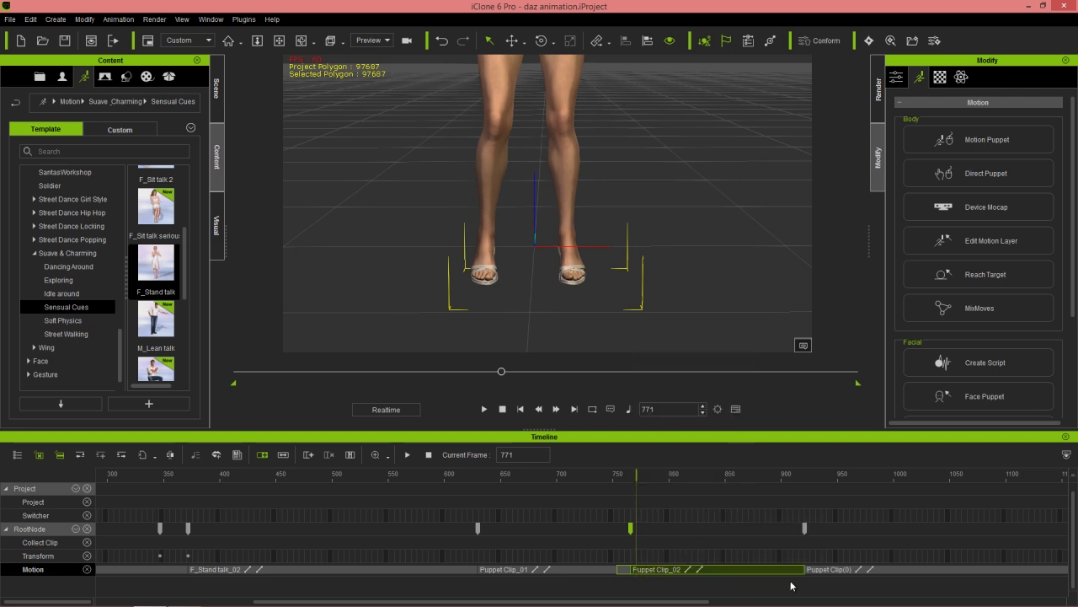
- Scrub through Puppet Clip_02 to check the feet for sliding and break the clip at frame 867
{"action": "left_click_drag", "start_coordinate": [578, 472], "coordinate": [745, 482]}
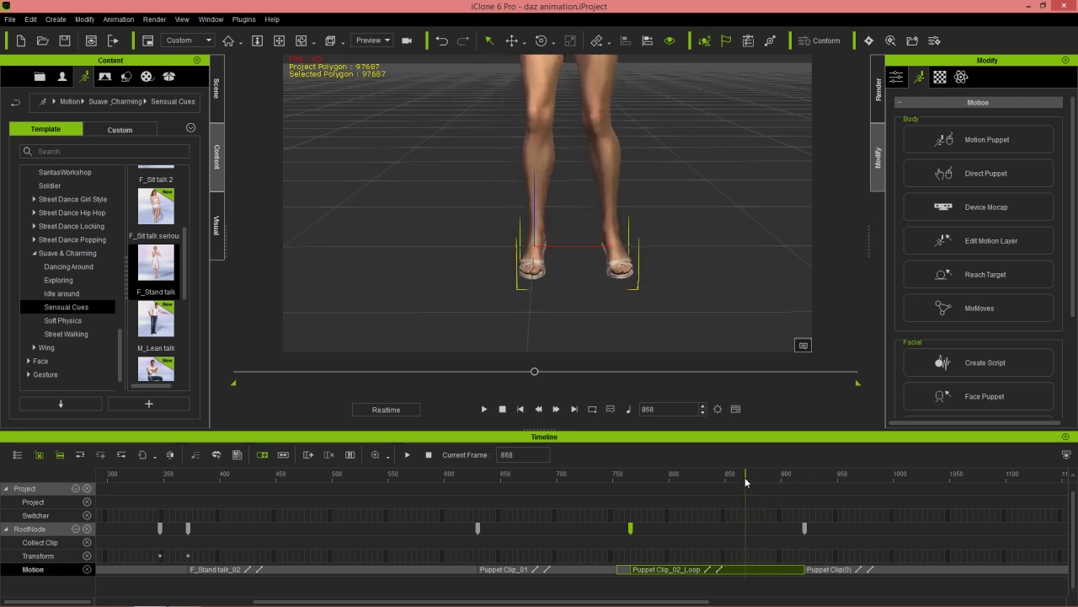
{"action": "right_click", "coordinate": [745, 569]}
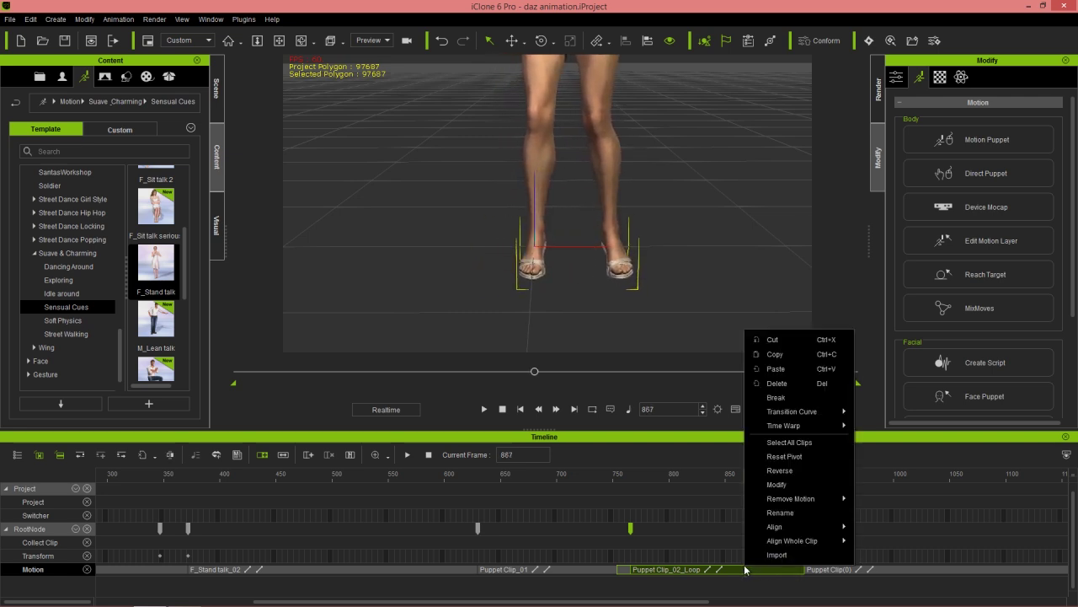
{"action": "left_click", "coordinate": [792, 397]}
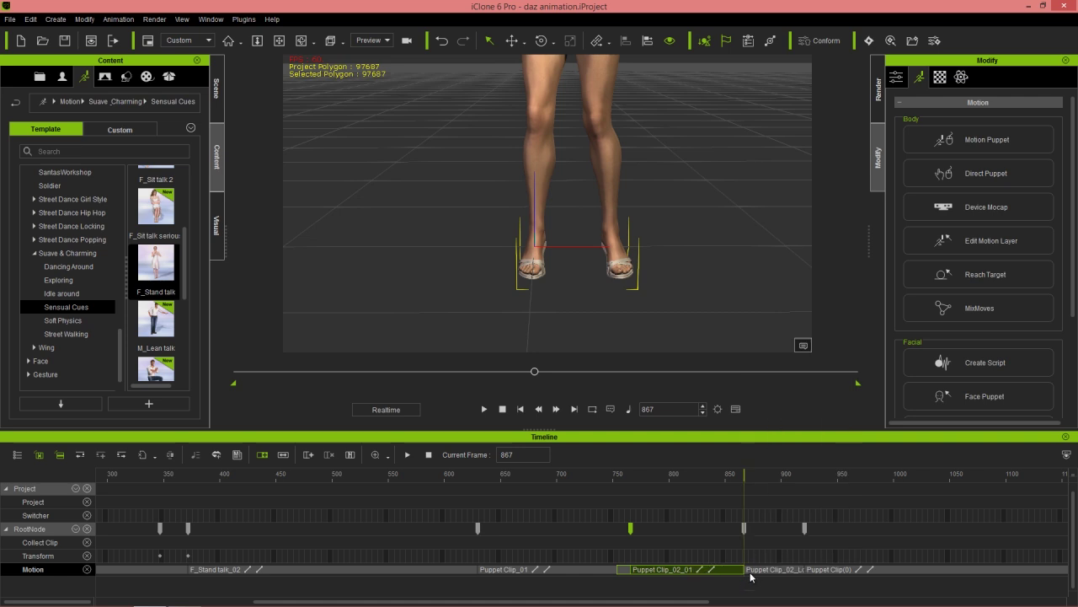
- Align the whole clip following the frame 867 break to the Left Leg and scrub to about frame 937 to check the feet
{"action": "left_click", "coordinate": [749, 572]}
{"action": "right_click", "coordinate": [748, 574]}
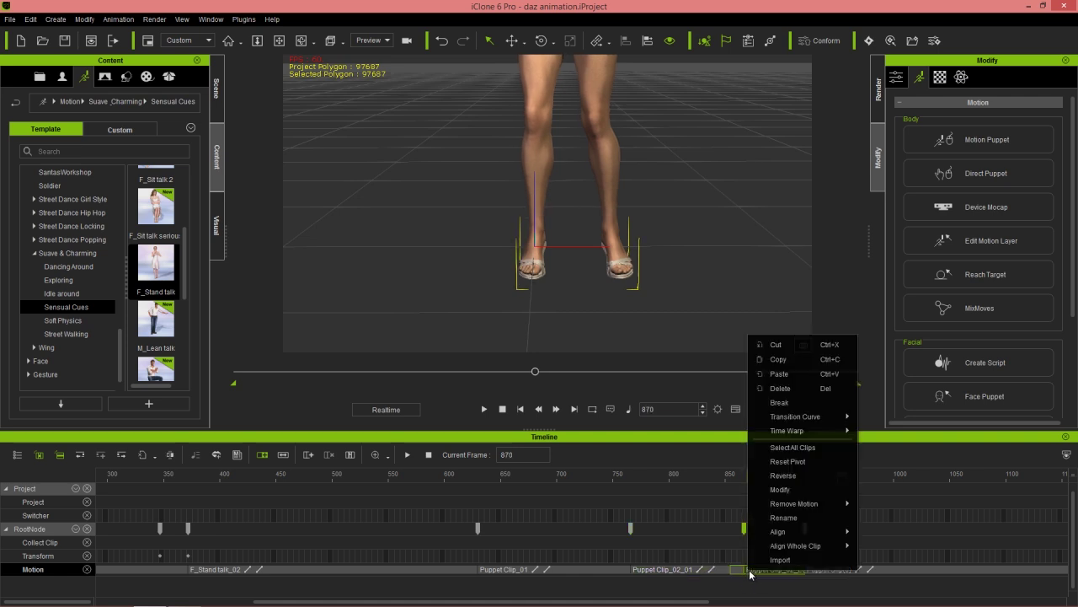
{"action": "mouse_move", "coordinate": [794, 537]}
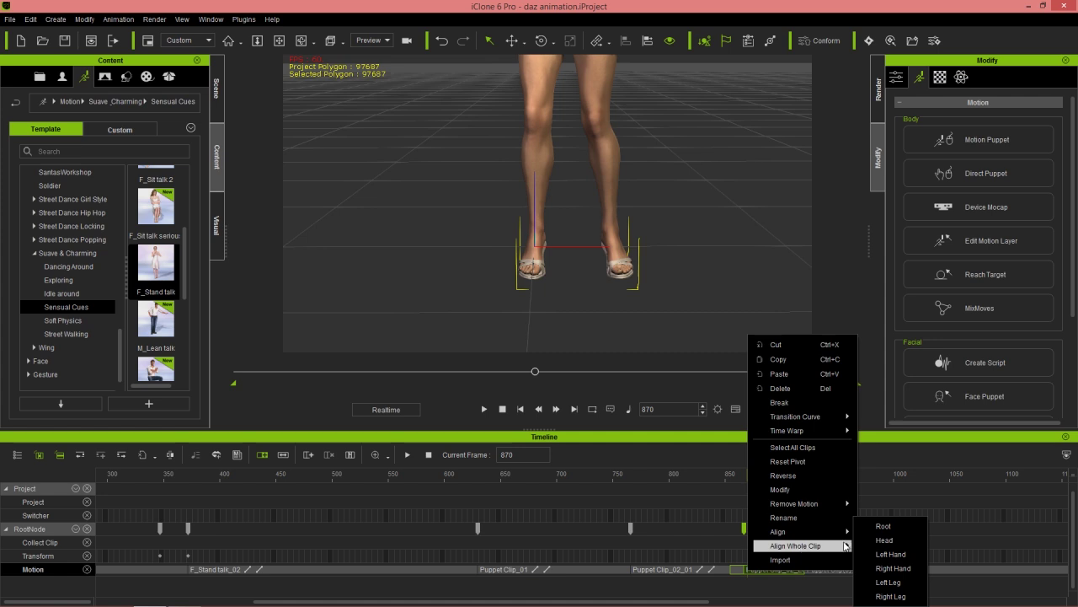
{"action": "left_click", "coordinate": [876, 578]}
{"action": "left_click_drag", "start_coordinate": [729, 477], "coordinate": [822, 496]}
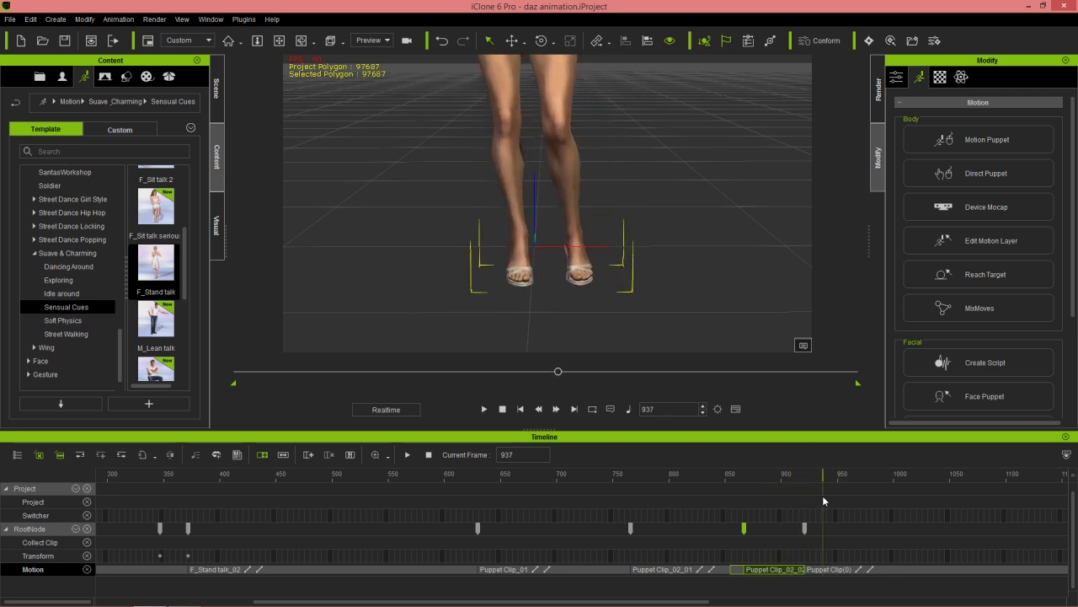
- Align the whole Puppet Clip(0) to a leg at its start near frame 924 and preview the feet
{"action": "left_click", "coordinate": [807, 571]}
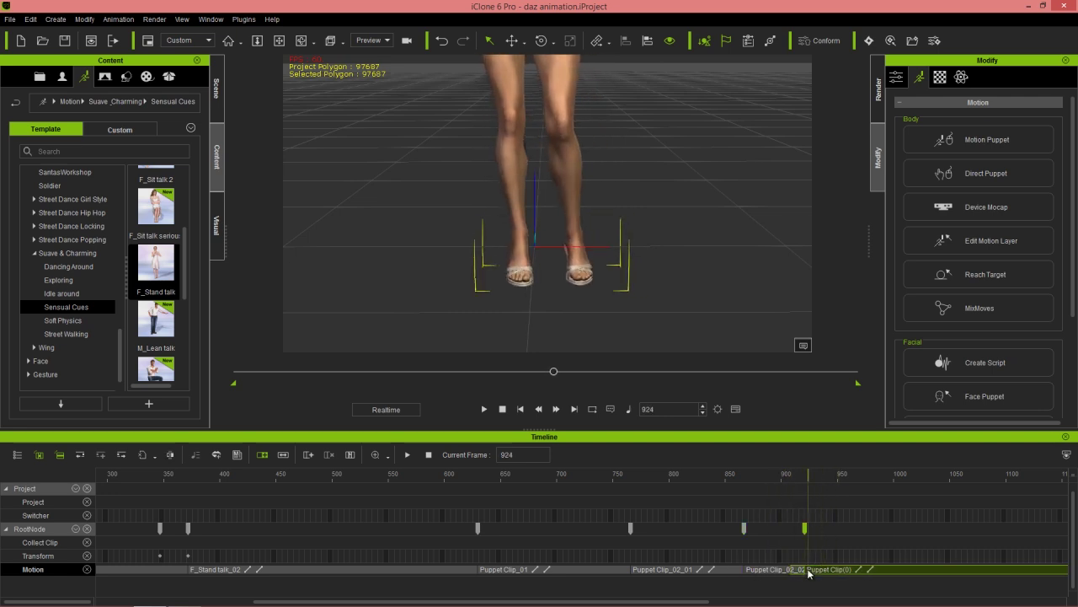
{"action": "right_click", "coordinate": [809, 572]}
{"action": "mouse_move", "coordinate": [848, 545]}
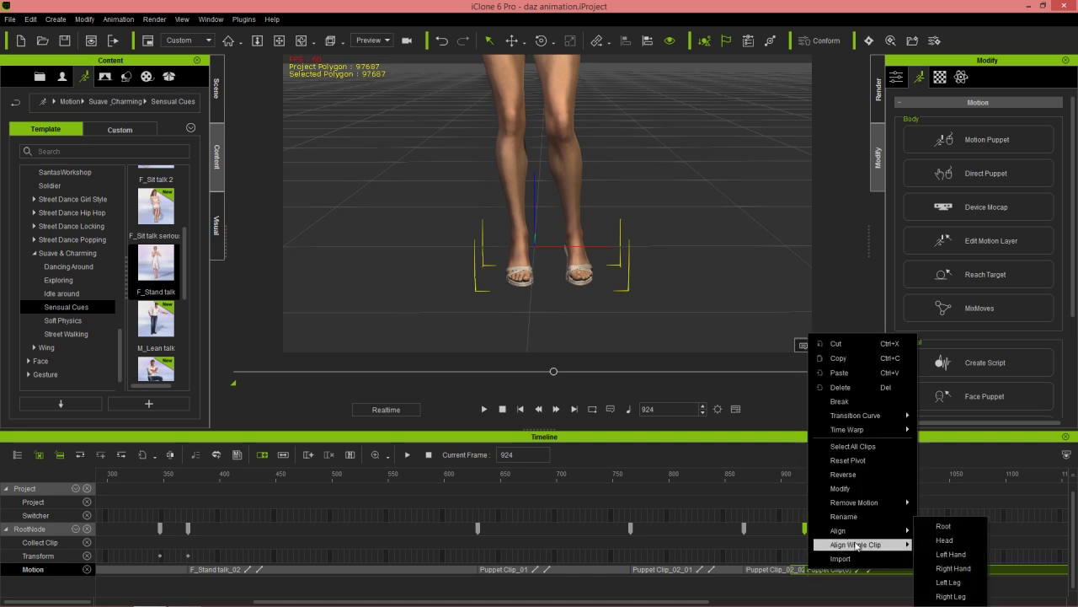
{"action": "left_click", "coordinate": [955, 590]}
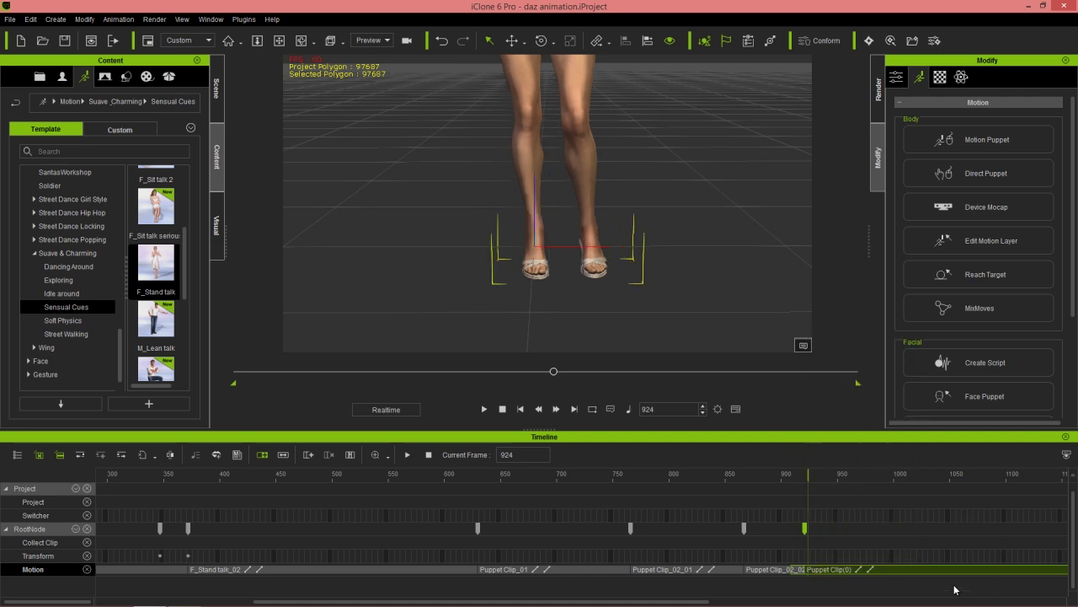
{"action": "key", "text": "space"}
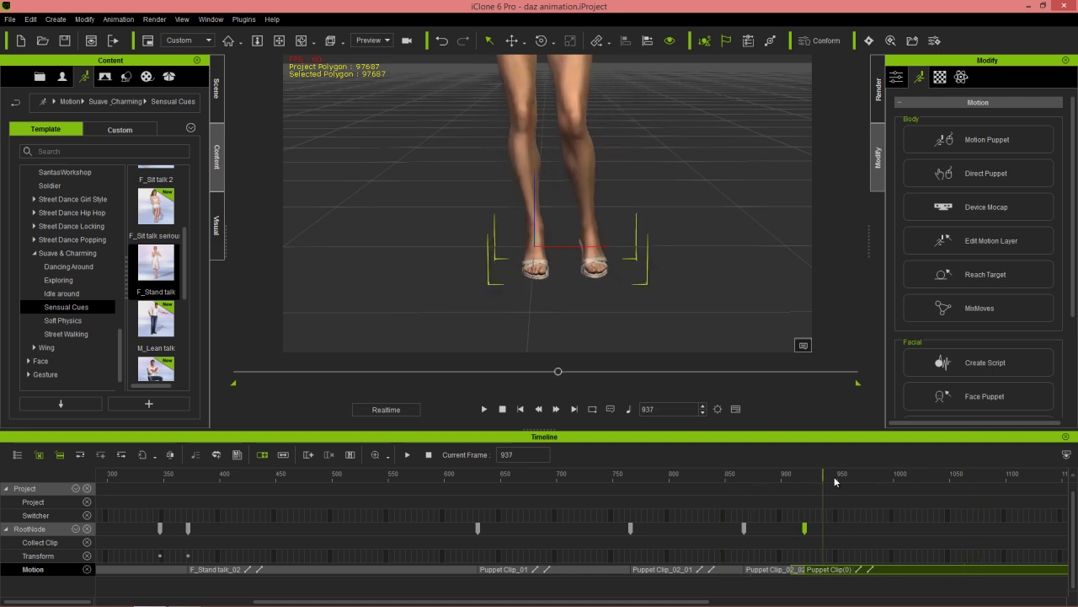
- Lengthen the transition at the start of Puppet Clip(0) and play from about frame 847 to check the blend on the full character
{"action": "left_click", "coordinate": [723, 489]}
{"action": "left_click", "coordinate": [721, 488]}
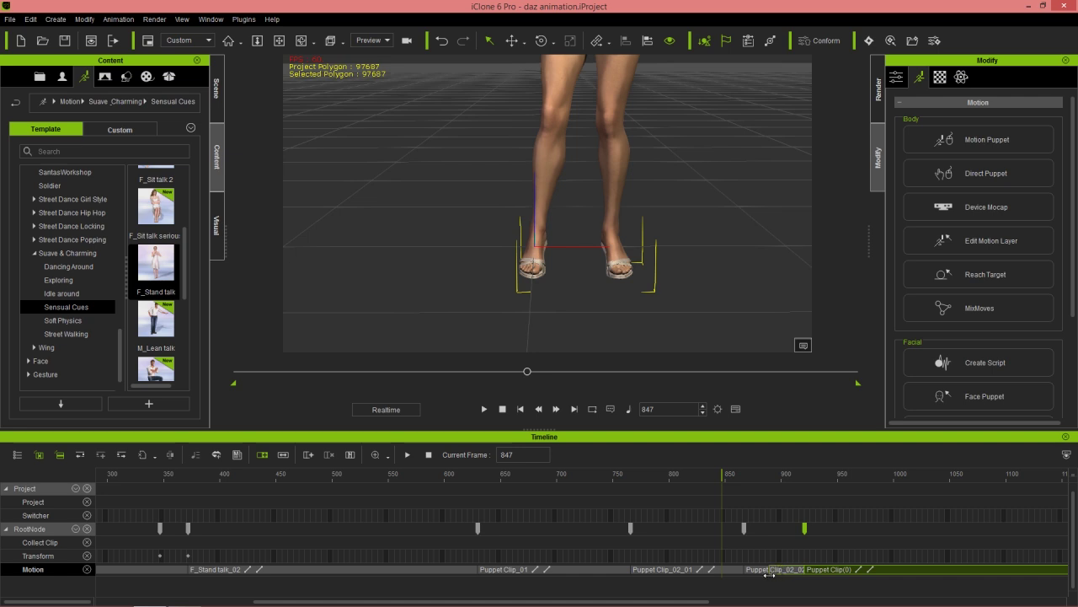
{"action": "scroll", "coordinate": [713, 209], "scroll_direction": "down", "scroll_amount": 5}
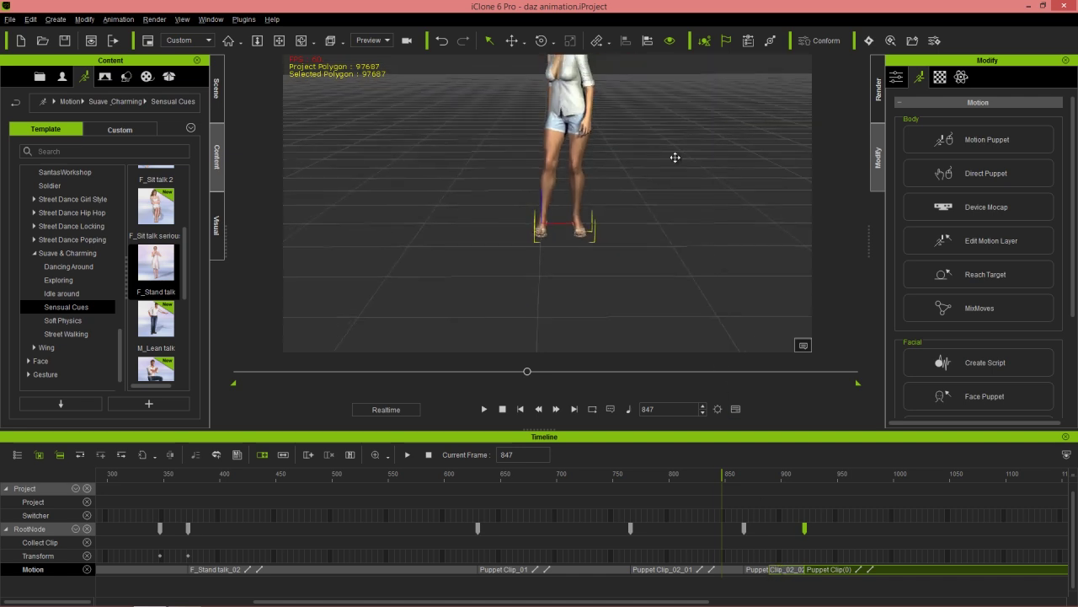
{"action": "key", "text": "space"}
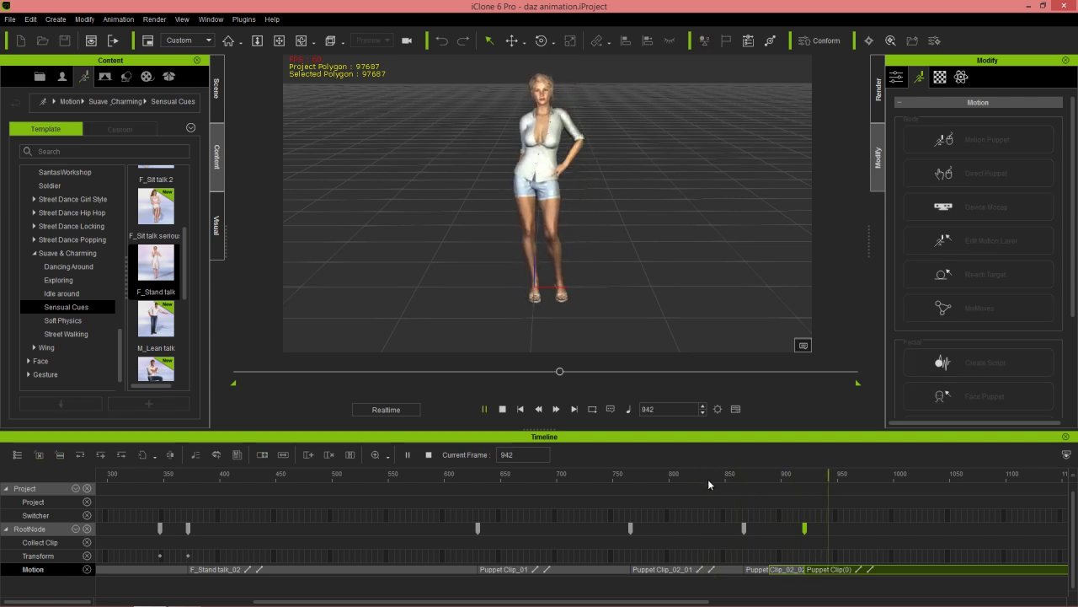
{"action": "key", "text": "space"}
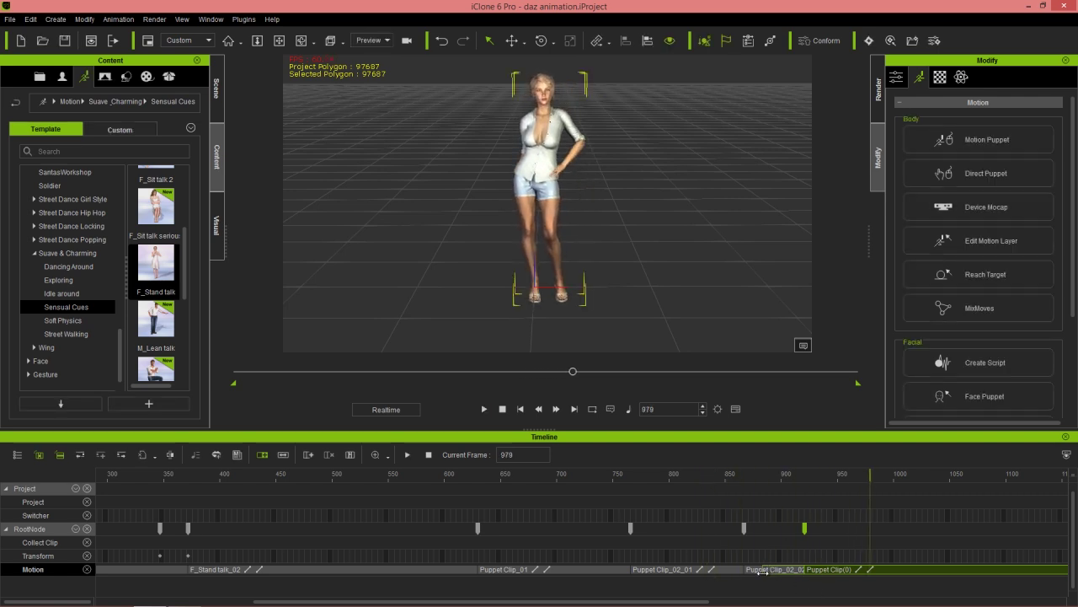
{"action": "left_click", "coordinate": [722, 476]}
{"action": "key", "text": "space"}
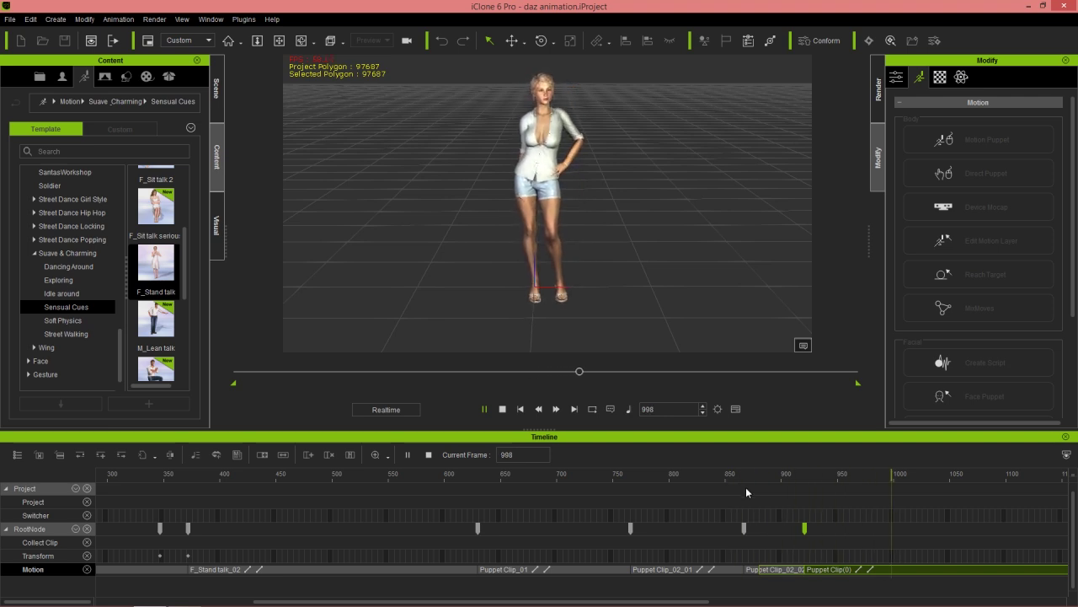
{"action": "key", "text": "space"}
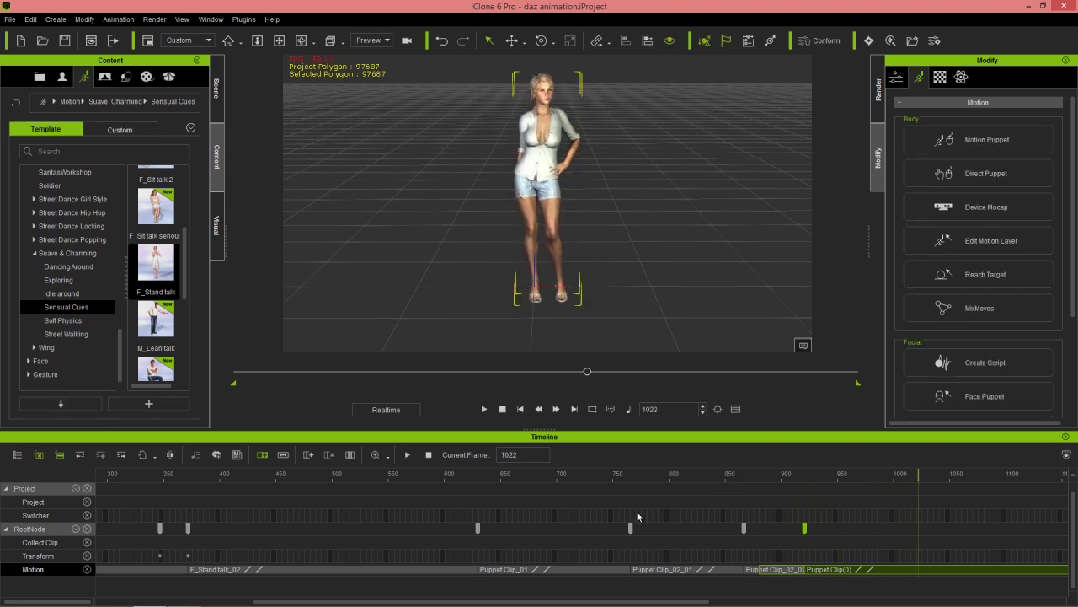
- Scrub through the motion between about frames 553 and 801 and select the start of Puppet Clip_01 at frame 630
{"action": "scroll", "coordinate": [649, 520], "scroll_direction": "down", "scroll_amount": 3}
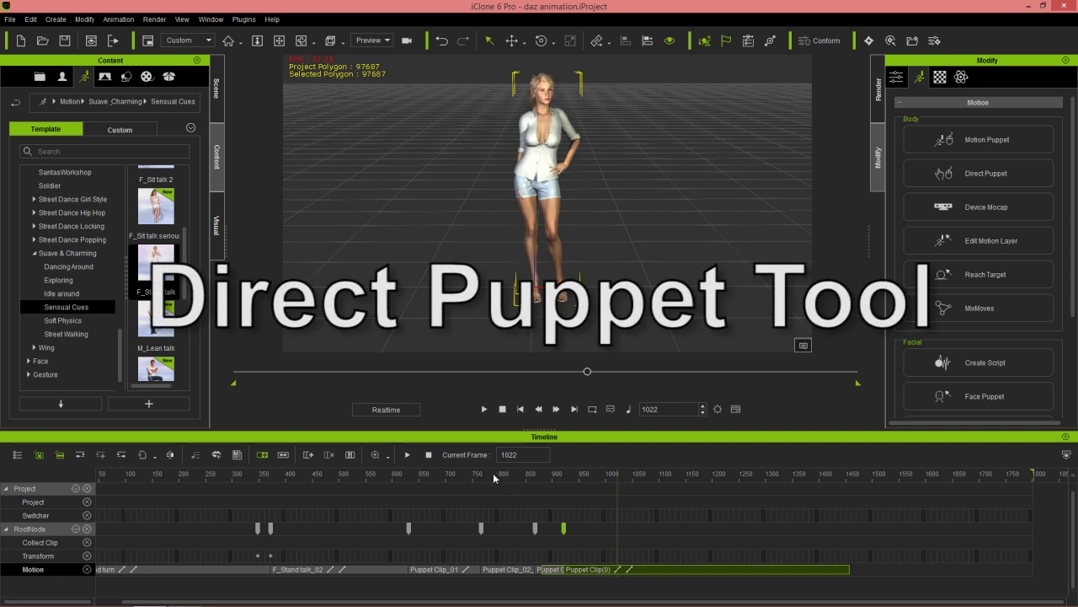
{"action": "left_click", "coordinate": [450, 476]}
{"action": "left_click_drag", "start_coordinate": [450, 476], "coordinate": [367, 476]}
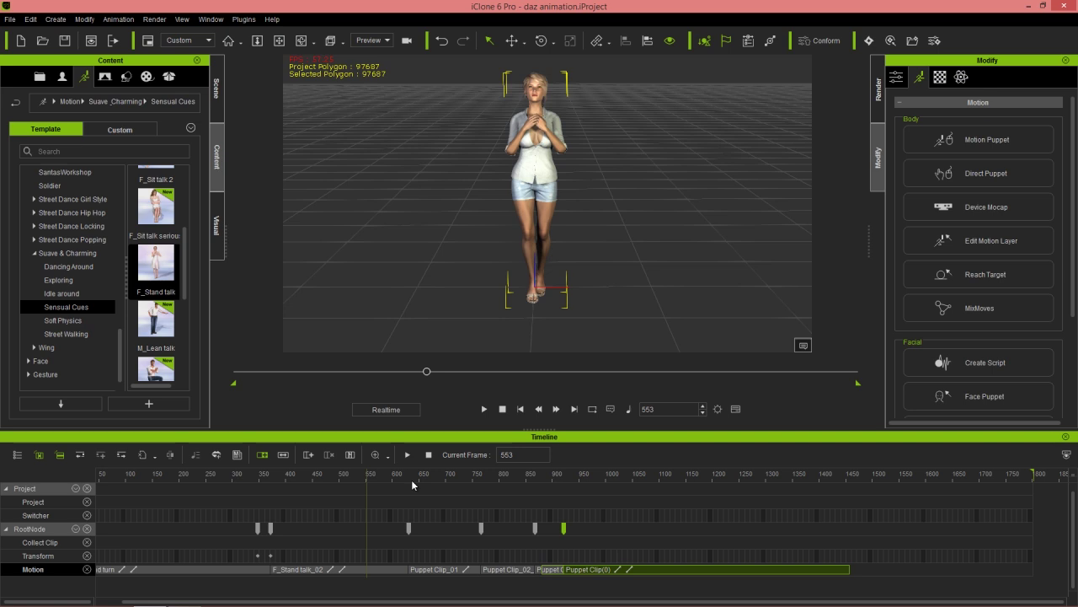
{"action": "left_click_drag", "start_coordinate": [404, 477], "coordinate": [500, 480]}
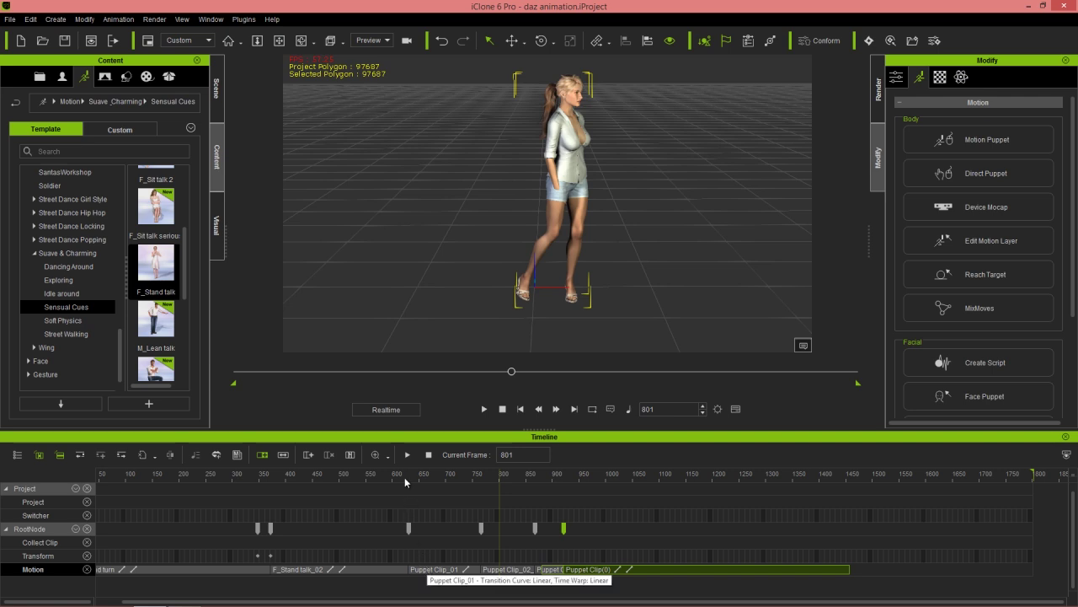
{"action": "left_click", "coordinate": [410, 528]}
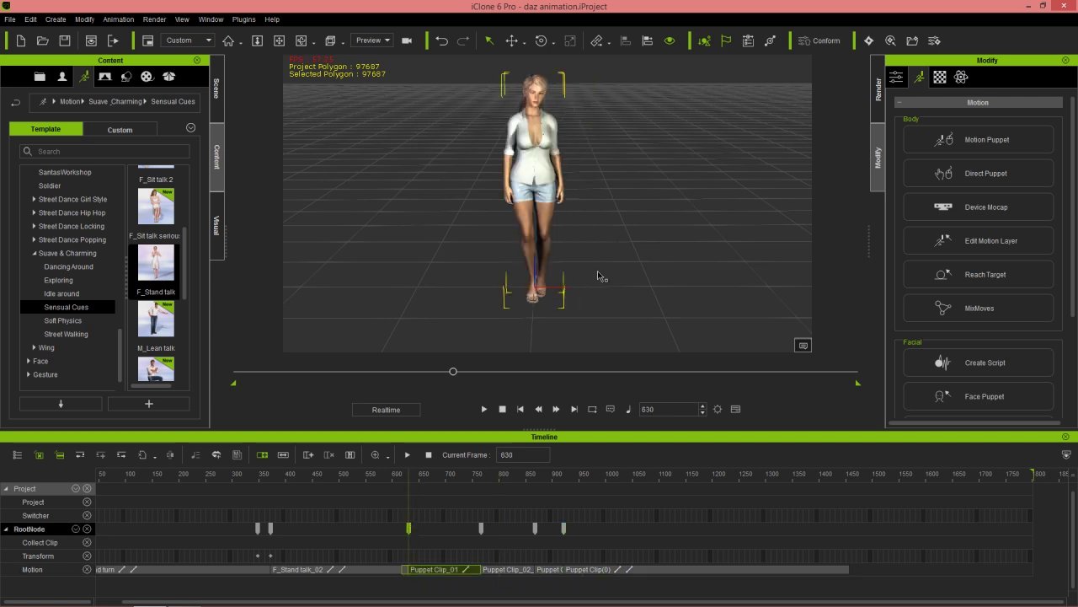
- Open Direct Puppet, select the upper chest with Primary rotation and preview puppeteering it on the avatar
{"action": "left_click", "coordinate": [1004, 174]}
{"action": "scroll", "coordinate": [624, 233], "scroll_direction": "up", "scroll_amount": 8}
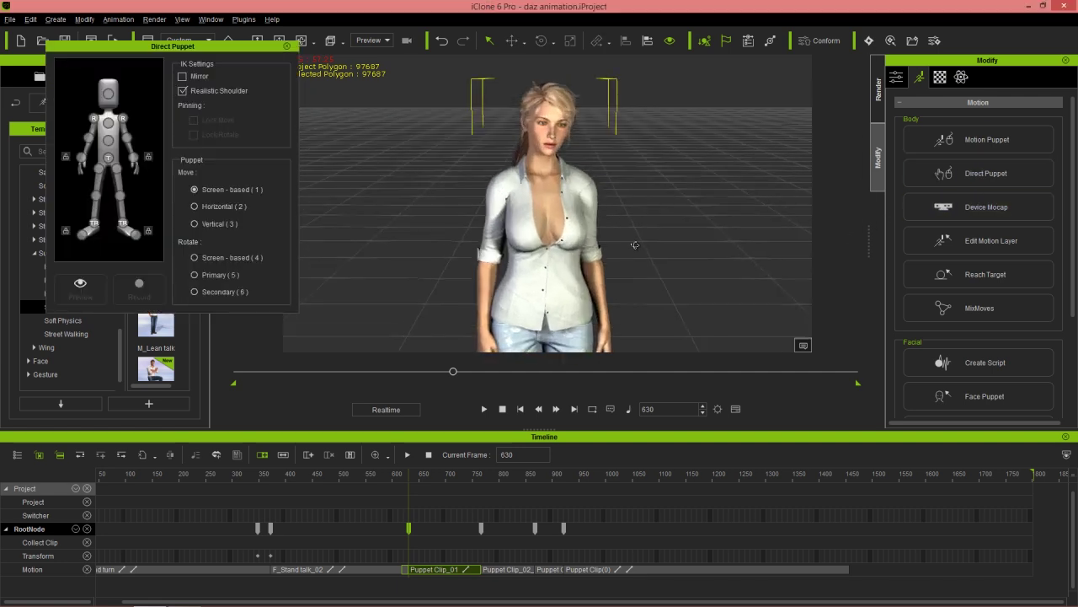
{"action": "right_click_drag", "start_coordinate": [635, 246], "coordinate": [627, 243]}
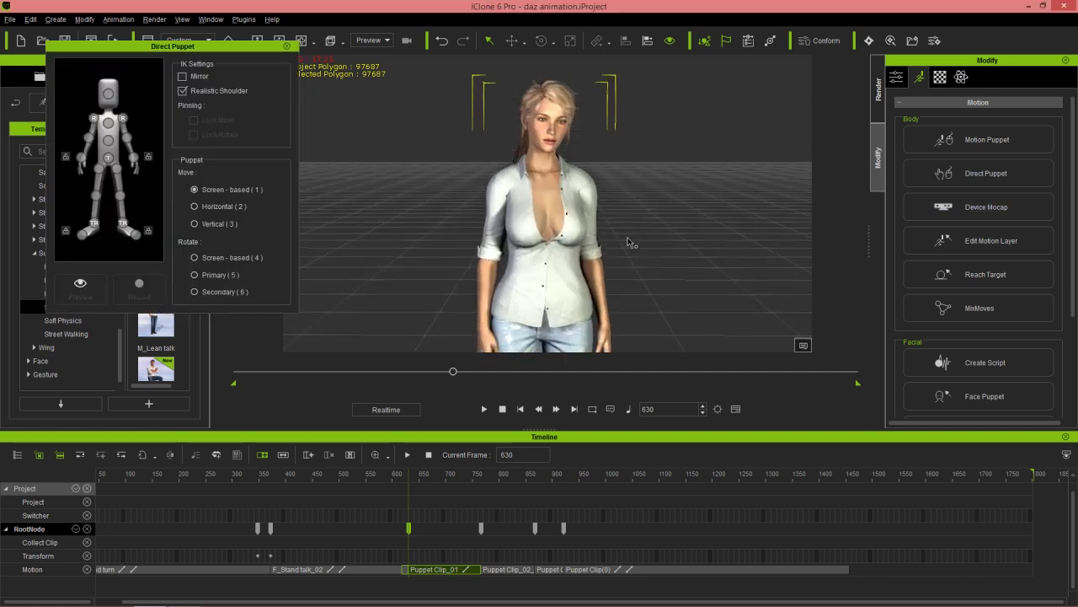
{"action": "left_click", "coordinate": [107, 125]}
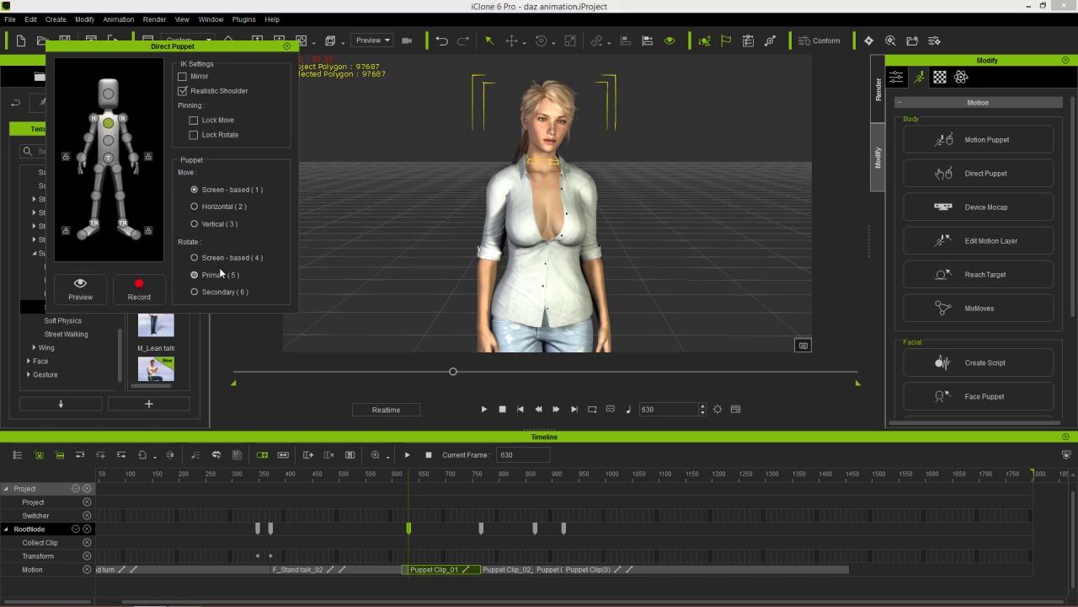
{"action": "key", "text": "space"}
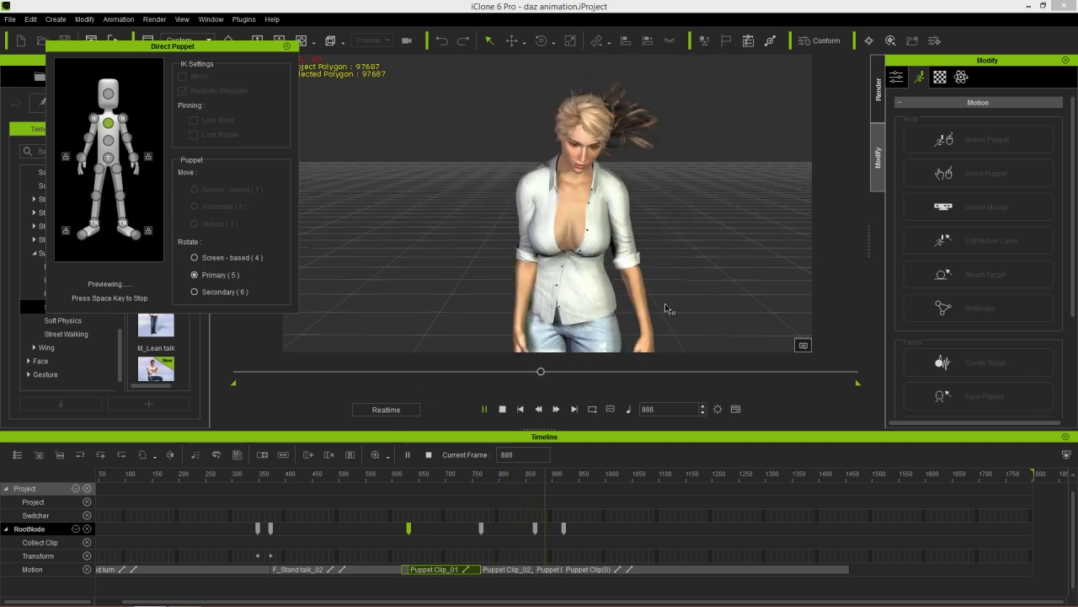
{"action": "key", "text": "space"}
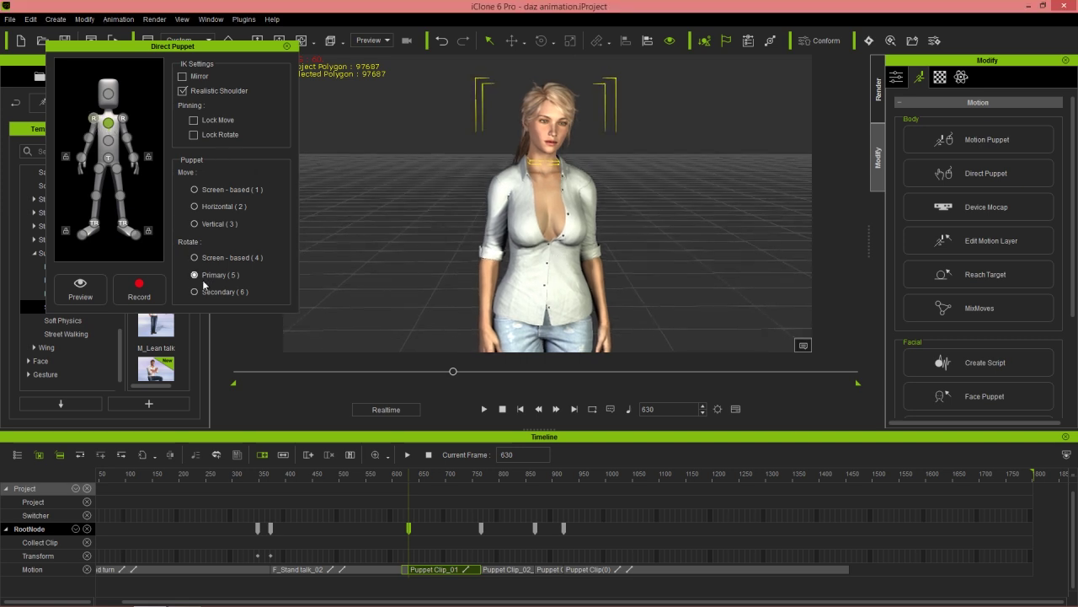
- Record the Direct Puppet rotation of the upper chest from frame 630 to about frame 1475
{"action": "left_click", "coordinate": [139, 288]}
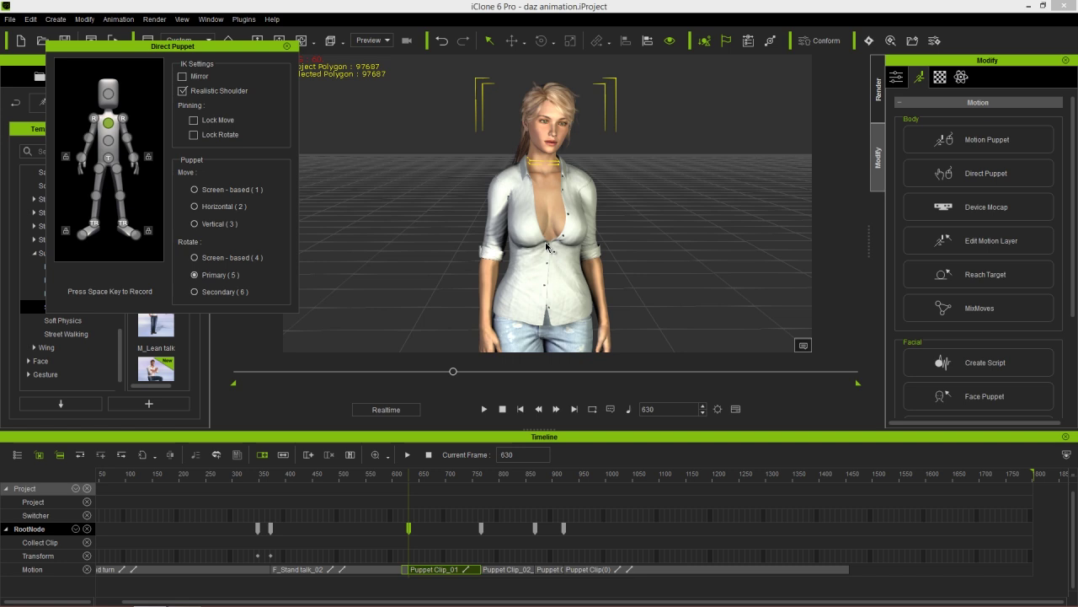
{"action": "key", "text": "space"}
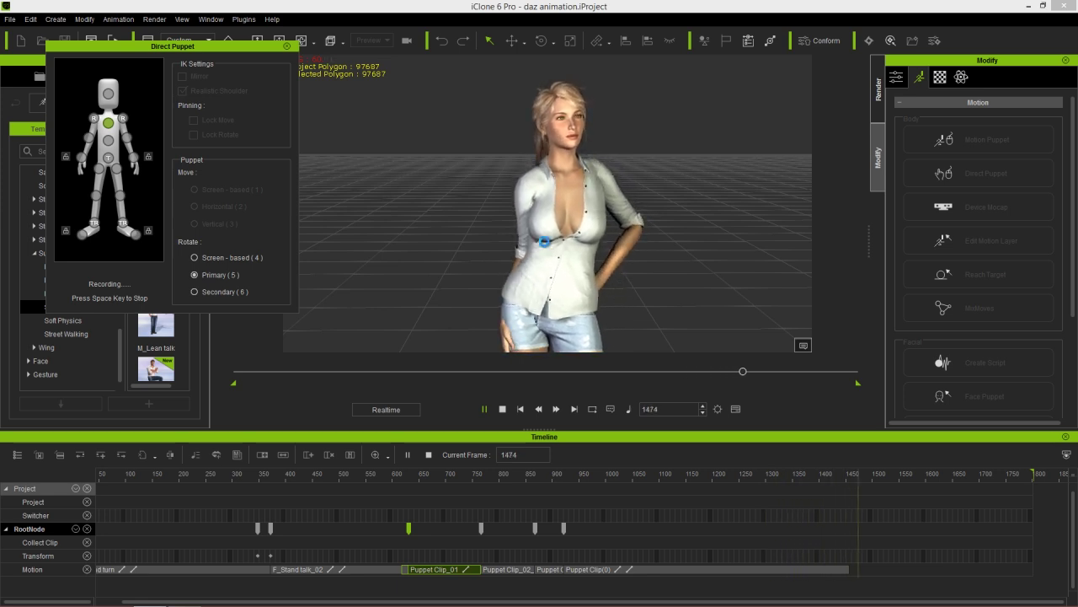
{"action": "key", "text": "space"}
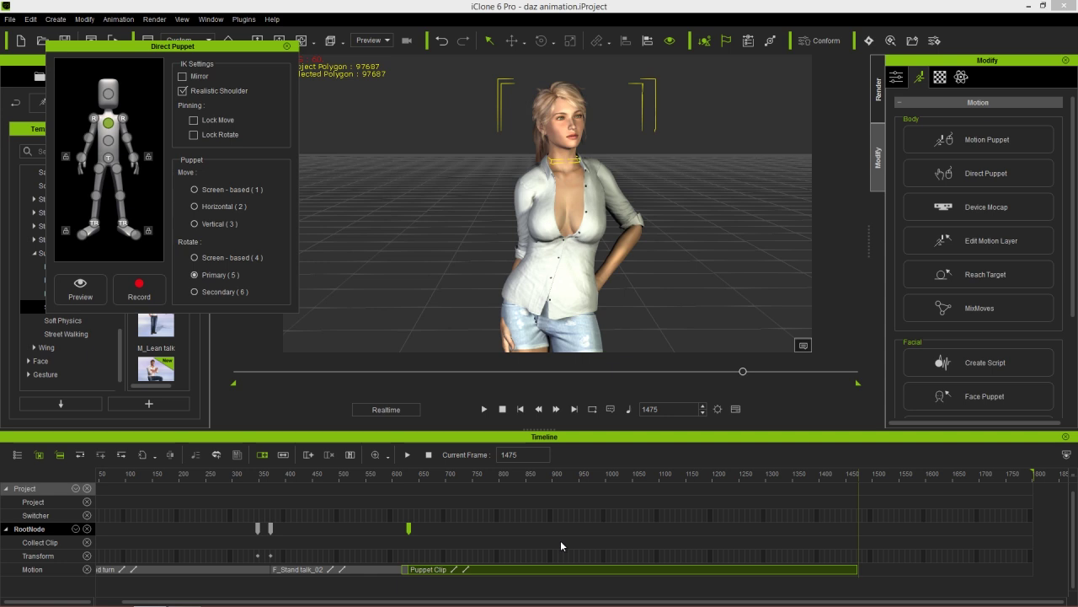
- Return to frame 593, close Direct Puppet and play back the recorded Puppet Clip
{"action": "left_click", "coordinate": [402, 485]}
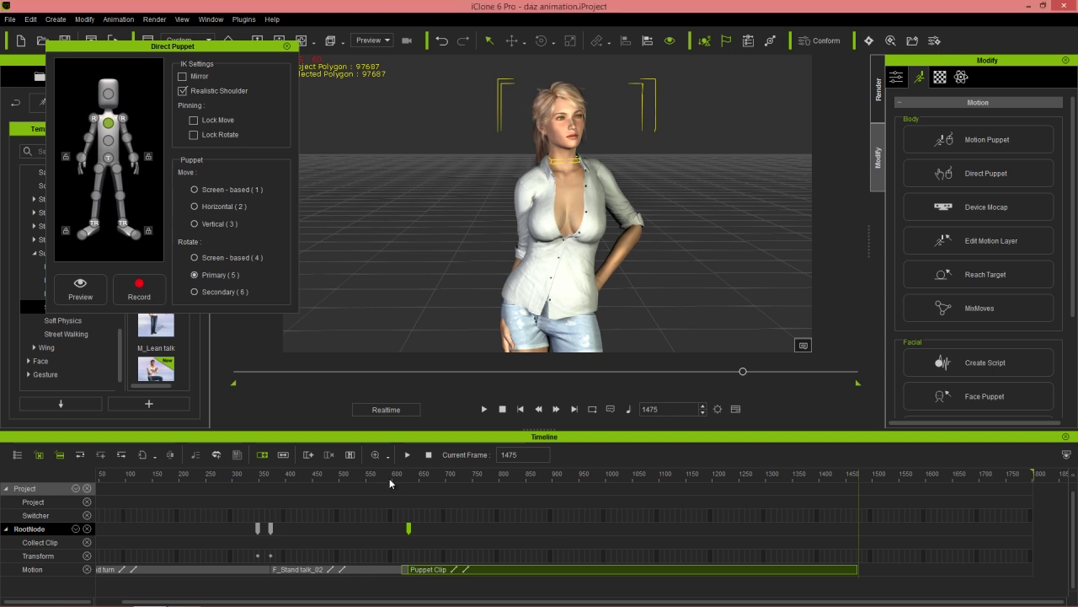
{"action": "left_click_drag", "start_coordinate": [402, 487], "coordinate": [390, 489]}
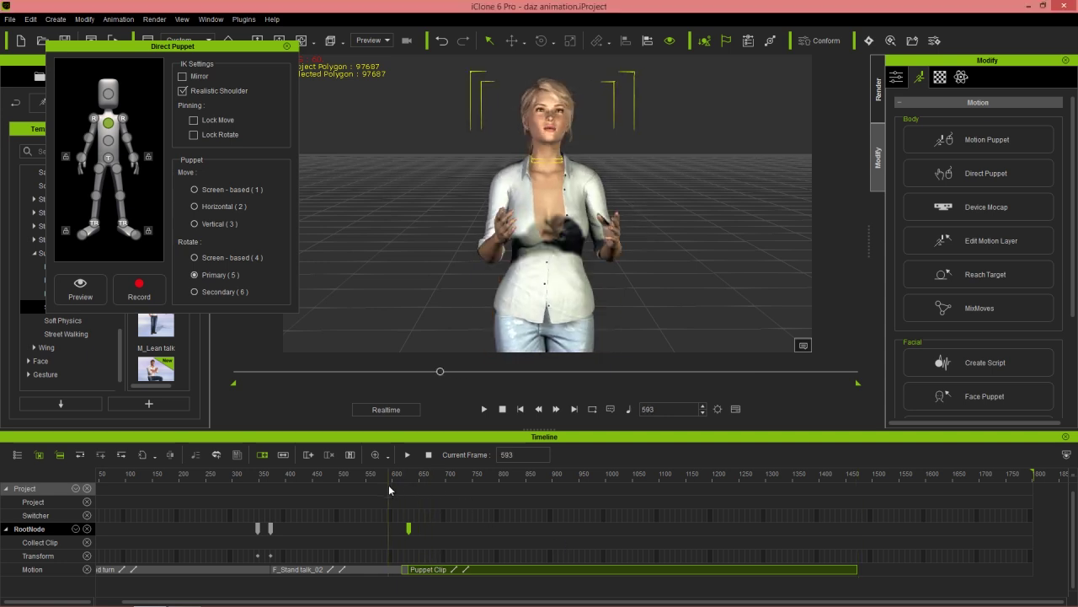
{"action": "left_click", "coordinate": [288, 48]}
{"action": "scroll", "coordinate": [593, 264], "scroll_direction": "down", "scroll_amount": 4}
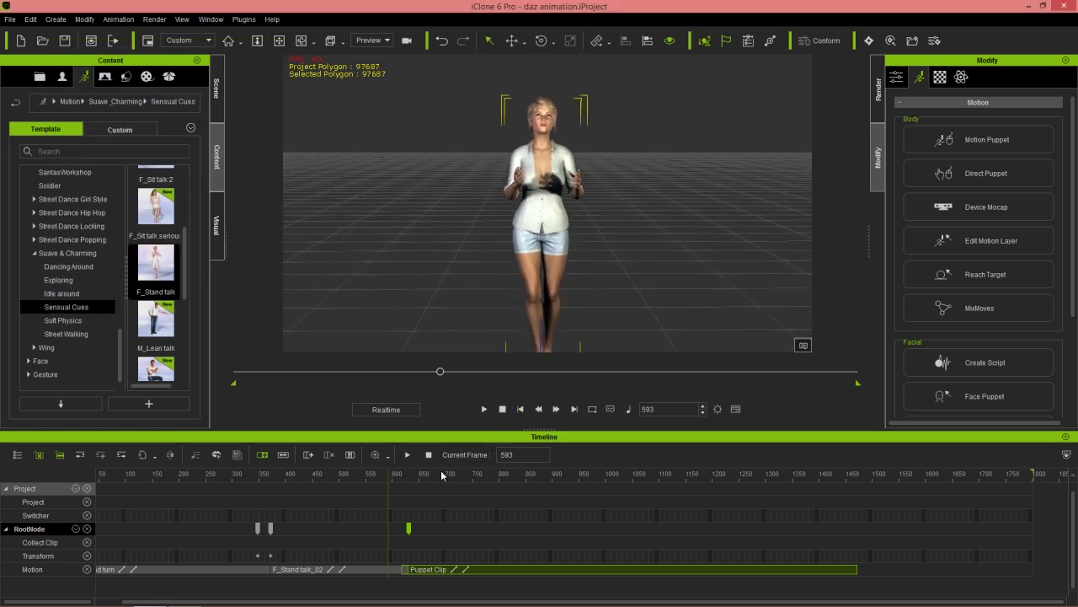
{"action": "key", "text": "space"}
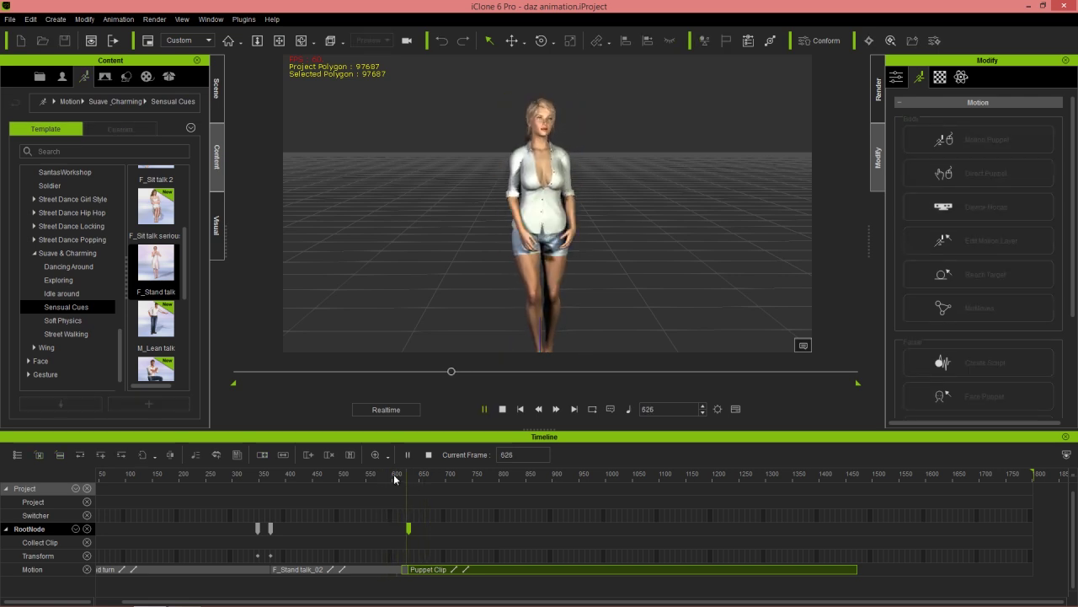
- Extend the blend leading into the Puppet Clip back to about frame 596 and play back the transition
{"action": "key", "text": "space"}
{"action": "left_click", "coordinate": [396, 569]}
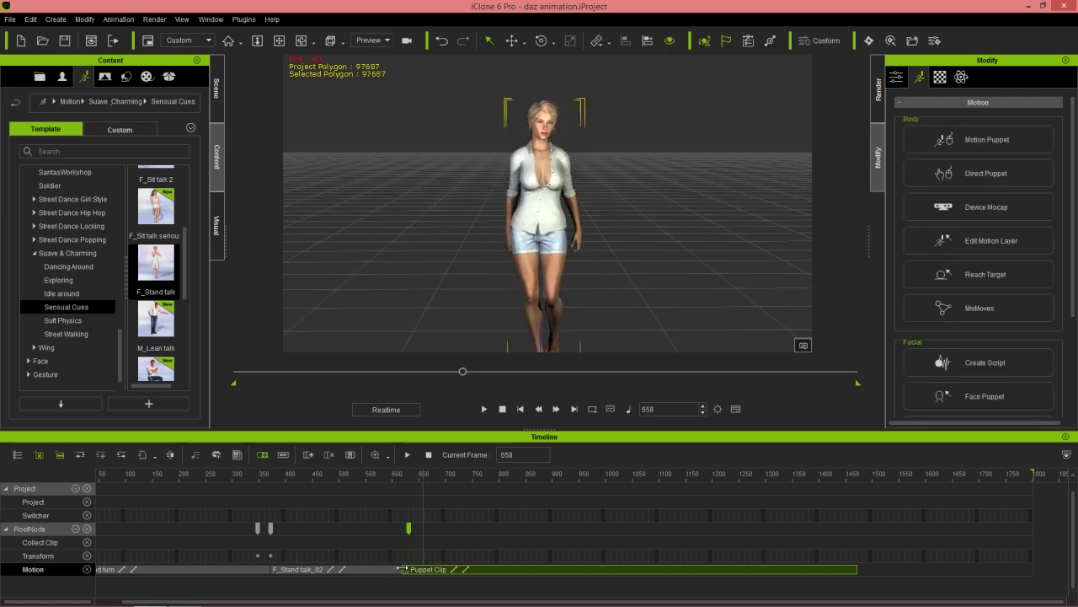
{"action": "left_click", "coordinate": [382, 479]}
{"action": "key", "text": "space"}
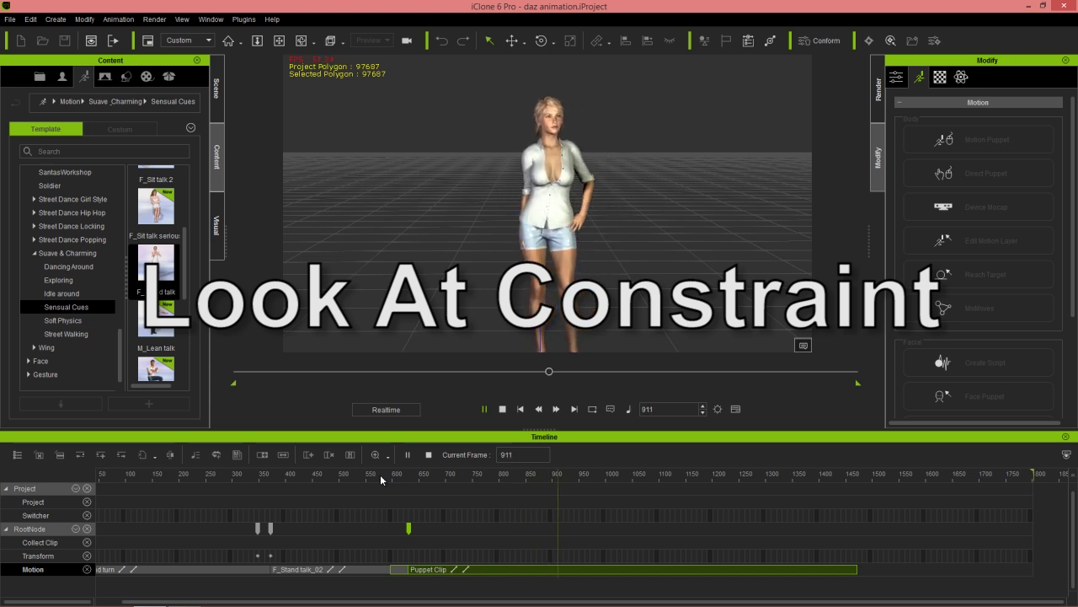
{"action": "key", "text": "space"}
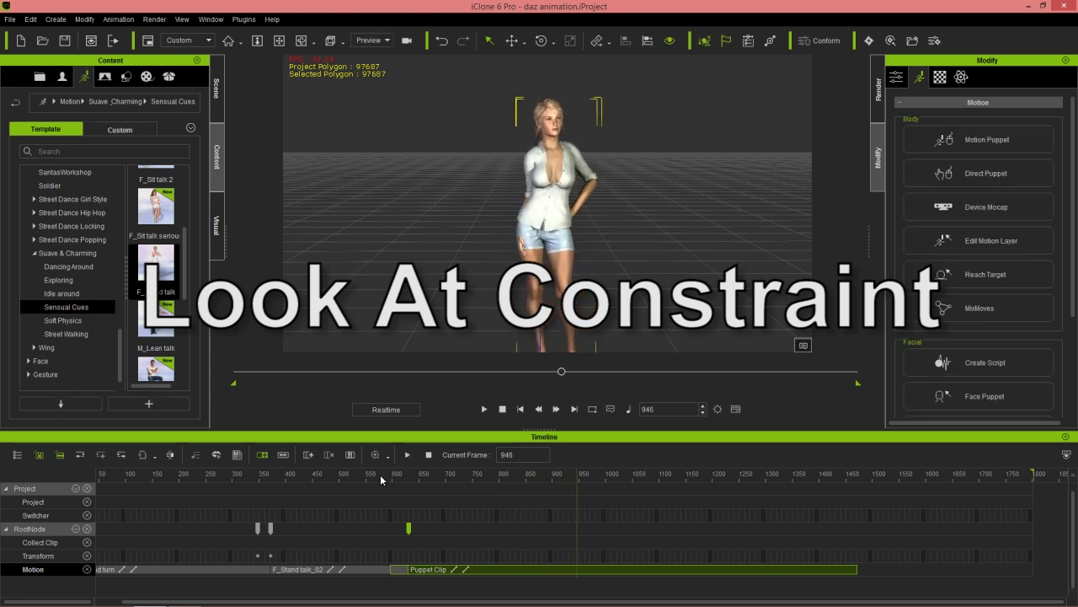
- Return to frame 1, frame the avatar's face from the side and set her Look At target to the Preview Camera
{"action": "left_click", "coordinate": [503, 409]}
{"action": "scroll", "coordinate": [552, 176], "scroll_direction": "up", "scroll_amount": 5}
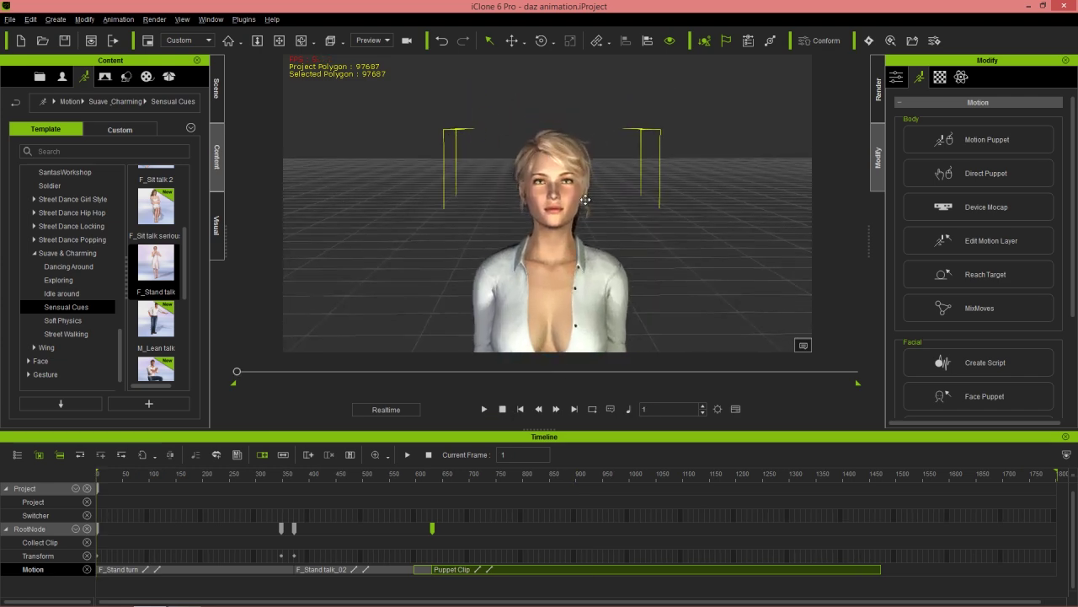
{"action": "scroll", "coordinate": [585, 200], "scroll_direction": "up", "scroll_amount": 3}
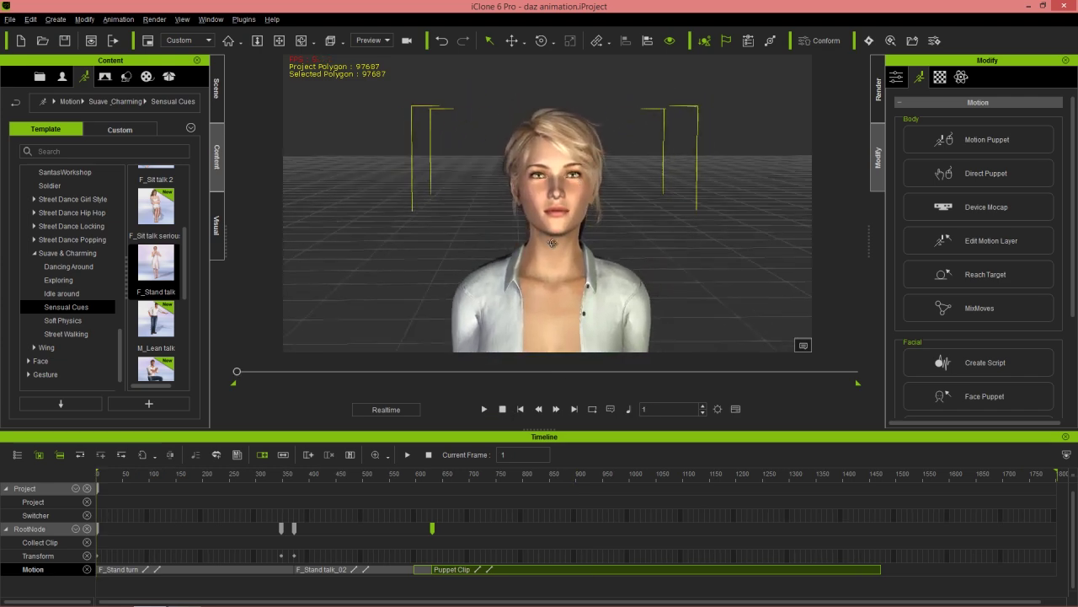
{"action": "right_click_drag", "start_coordinate": [551, 243], "coordinate": [703, 218]}
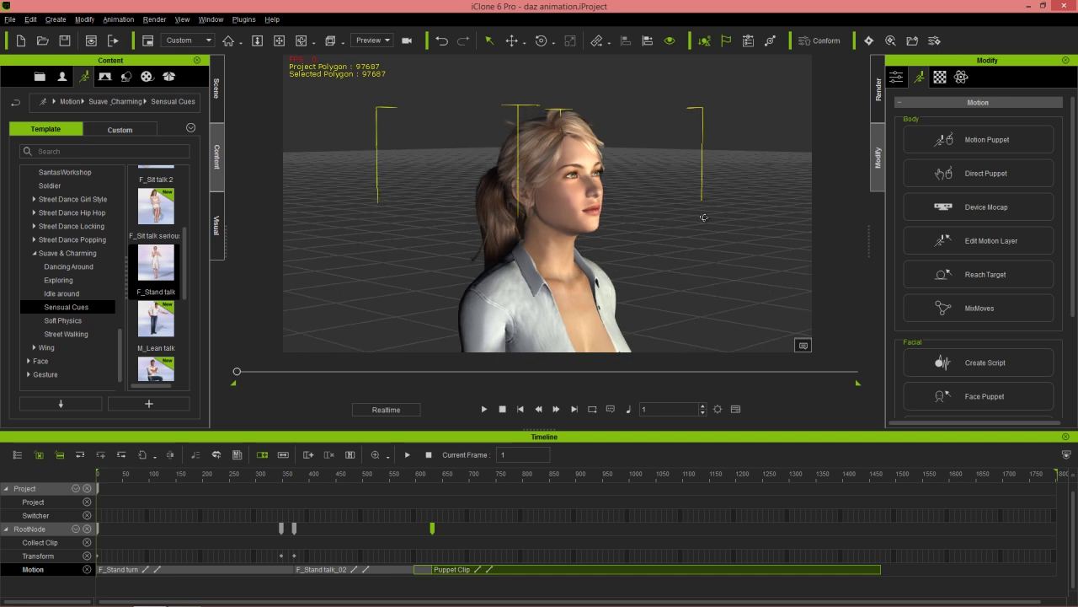
{"action": "left_click", "coordinate": [898, 76]}
{"action": "left_click_drag", "start_coordinate": [1074, 147], "coordinate": [1075, 269]}
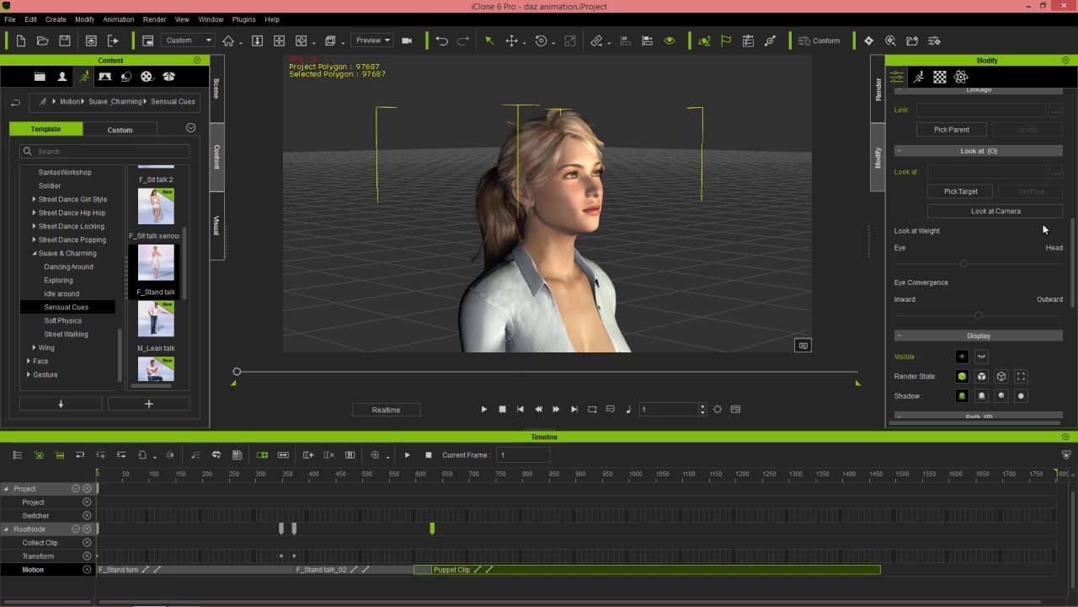
{"action": "left_click", "coordinate": [982, 212]}
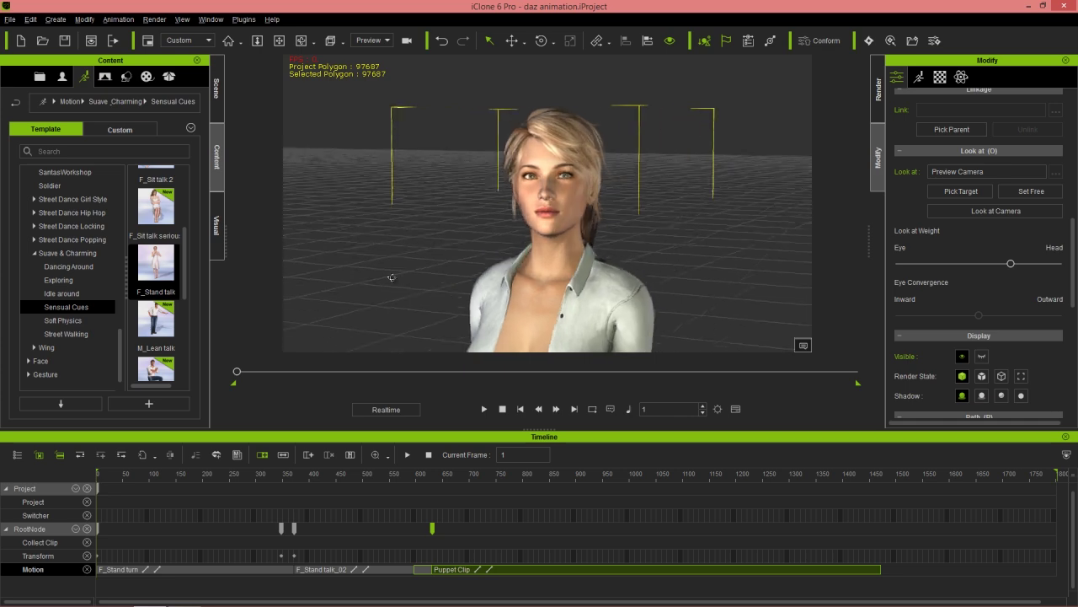
- Test the camera gaze by orbiting around the avatar and playing back, and release the Look At target at frame 1
{"action": "right_click_drag", "start_coordinate": [294, 290], "coordinate": [502, 310]}
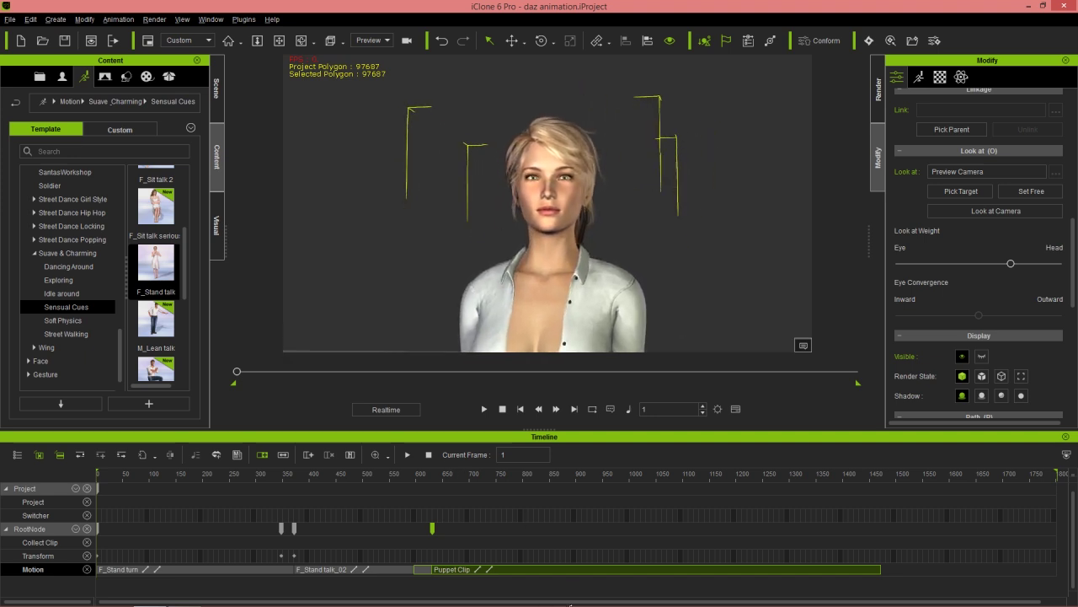
{"action": "right_click_drag", "start_coordinate": [532, 264], "coordinate": [576, 249]}
{"action": "scroll", "coordinate": [577, 248], "scroll_direction": "down", "scroll_amount": 5}
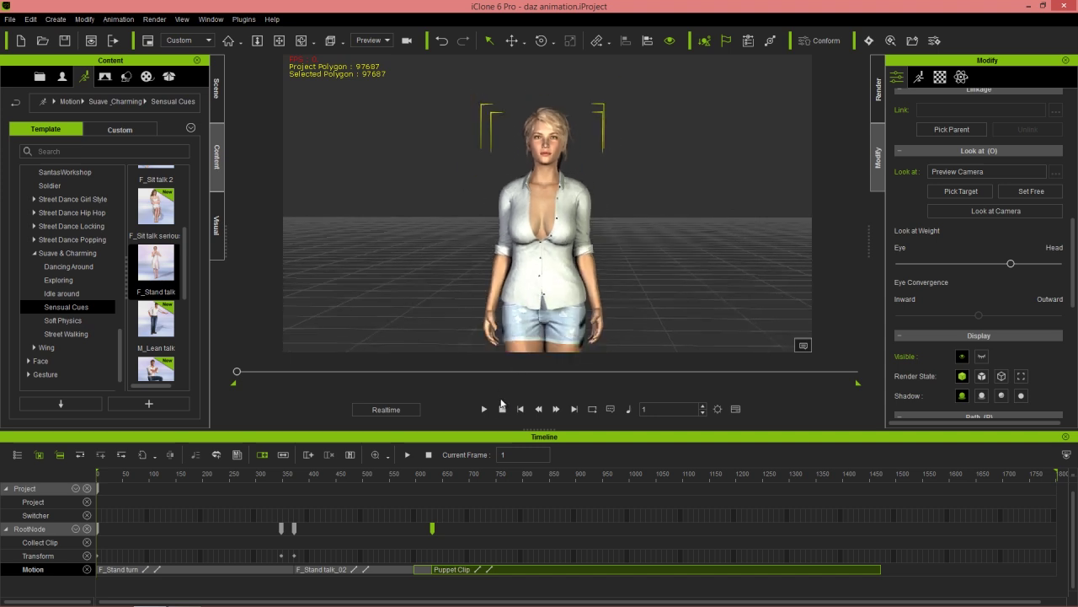
{"action": "left_click", "coordinate": [486, 409]}
{"action": "right_click_drag", "start_coordinate": [606, 226], "coordinate": [591, 255]}
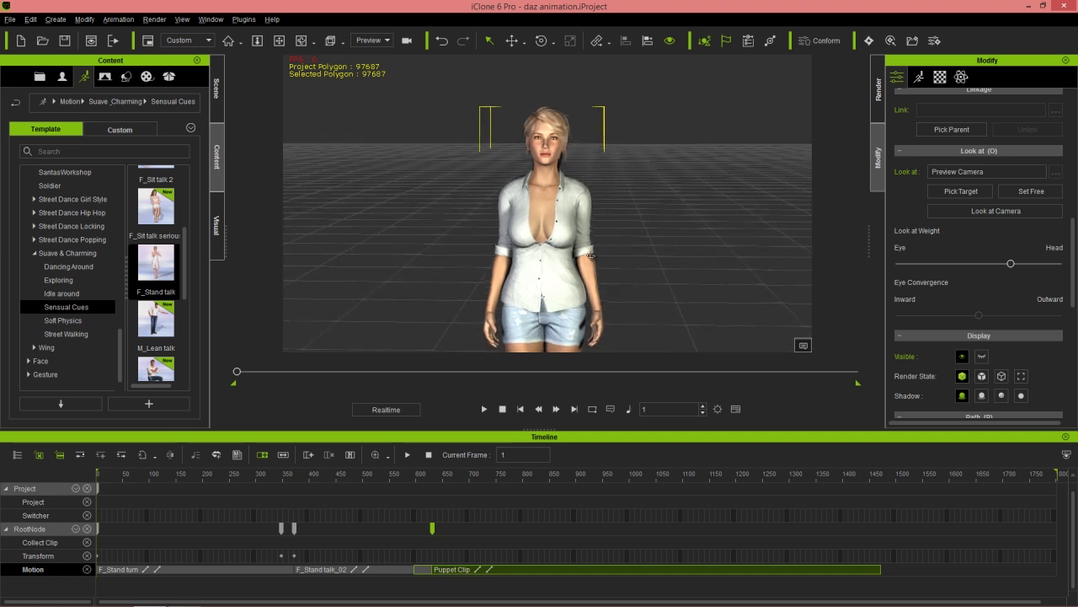
{"action": "left_click", "coordinate": [1021, 191]}
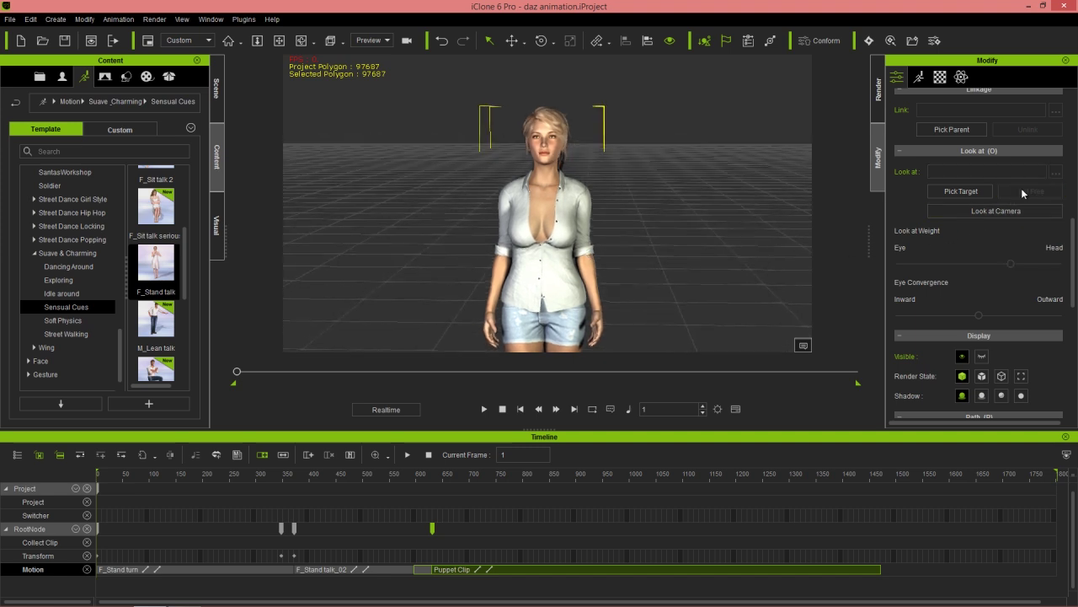
- Play the animation, go to frame 373 and make the avatar look at the camera from there
{"action": "left_click", "coordinate": [488, 411]}
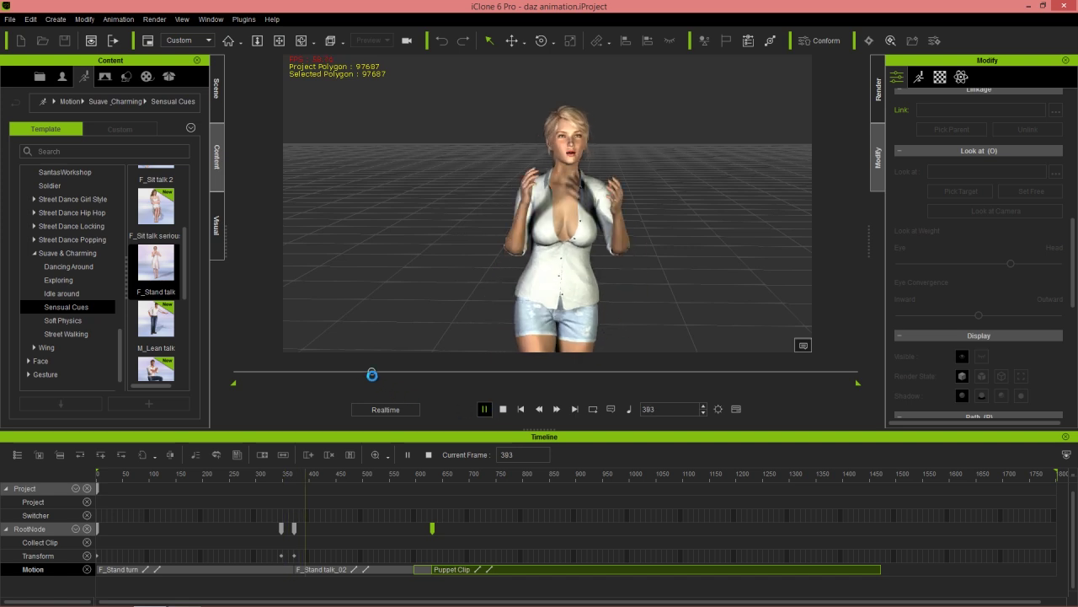
{"action": "left_click_drag", "start_coordinate": [321, 482], "coordinate": [295, 477]}
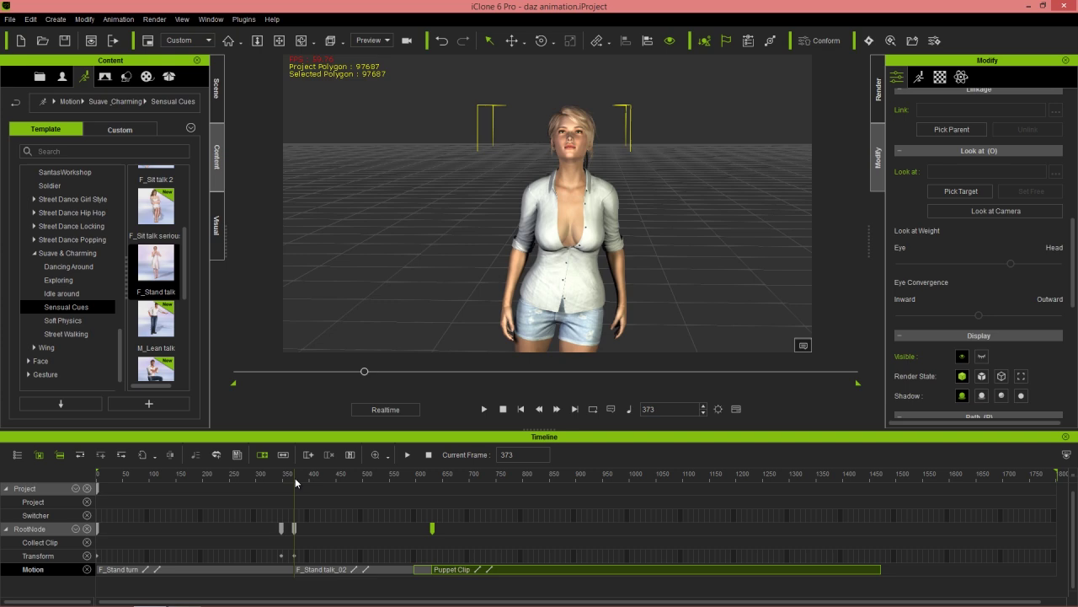
{"action": "left_click", "coordinate": [976, 207]}
{"action": "right_click_drag", "start_coordinate": [751, 228], "coordinate": [337, 446]}
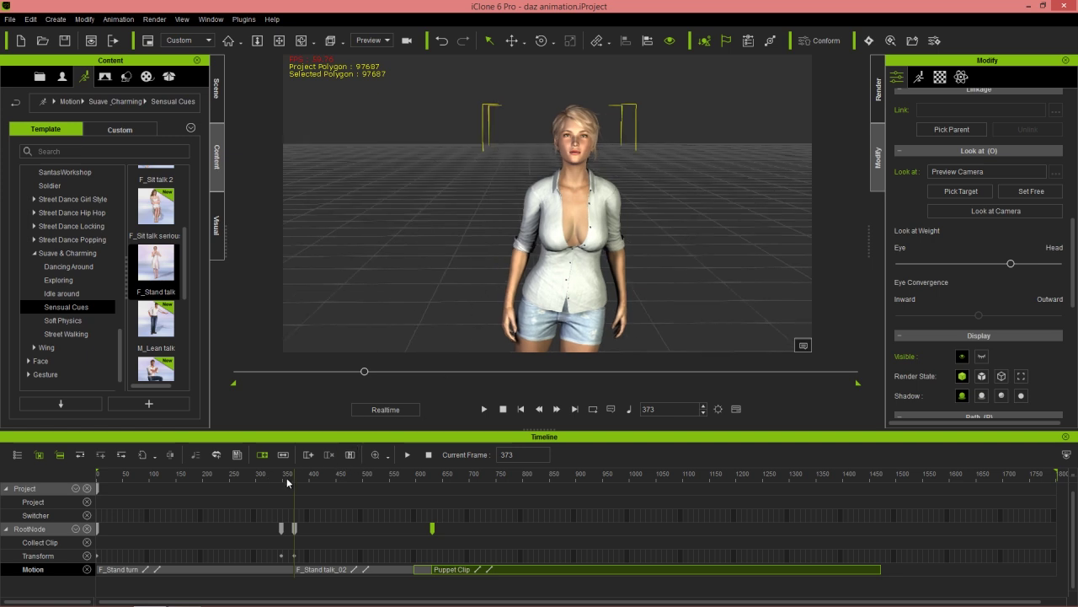
- Return to frame 1 and play back the animation to check the change of gaze
{"action": "left_click_drag", "start_coordinate": [289, 479], "coordinate": [77, 487]}
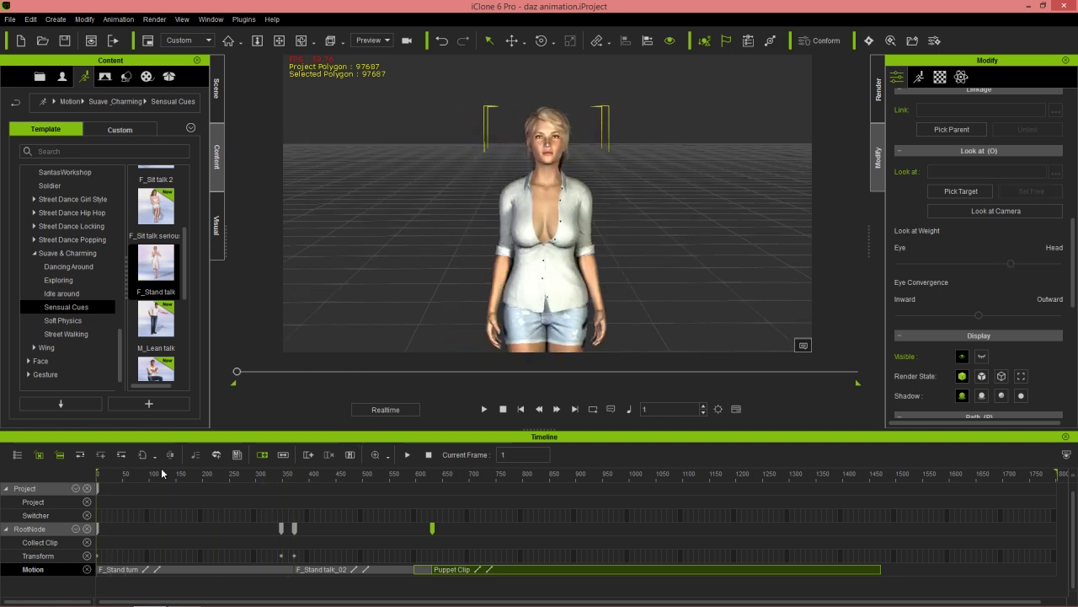
{"action": "left_click", "coordinate": [484, 409]}
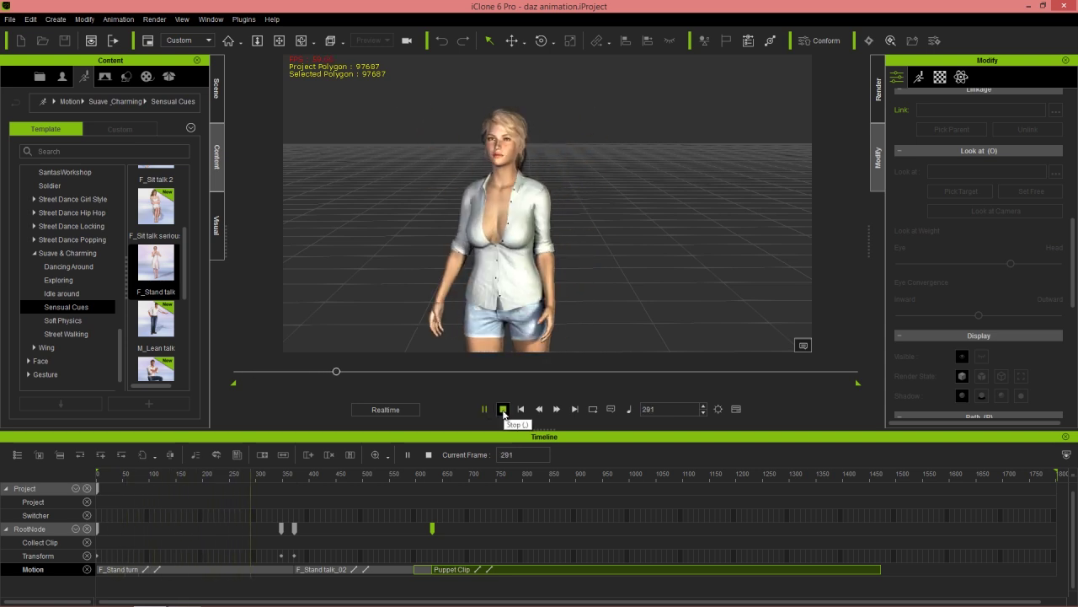
{"action": "left_click", "coordinate": [503, 410]}
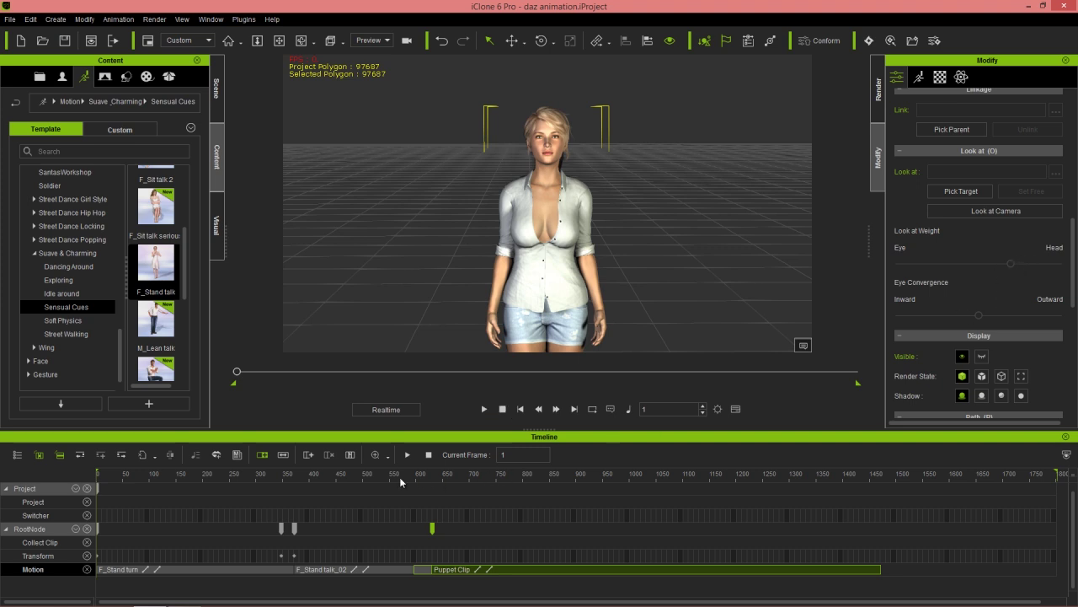
- At frame 550, shift the Look At weight toward Eye and play back the talking motion
{"action": "left_click_drag", "start_coordinate": [319, 478], "coordinate": [390, 477]}
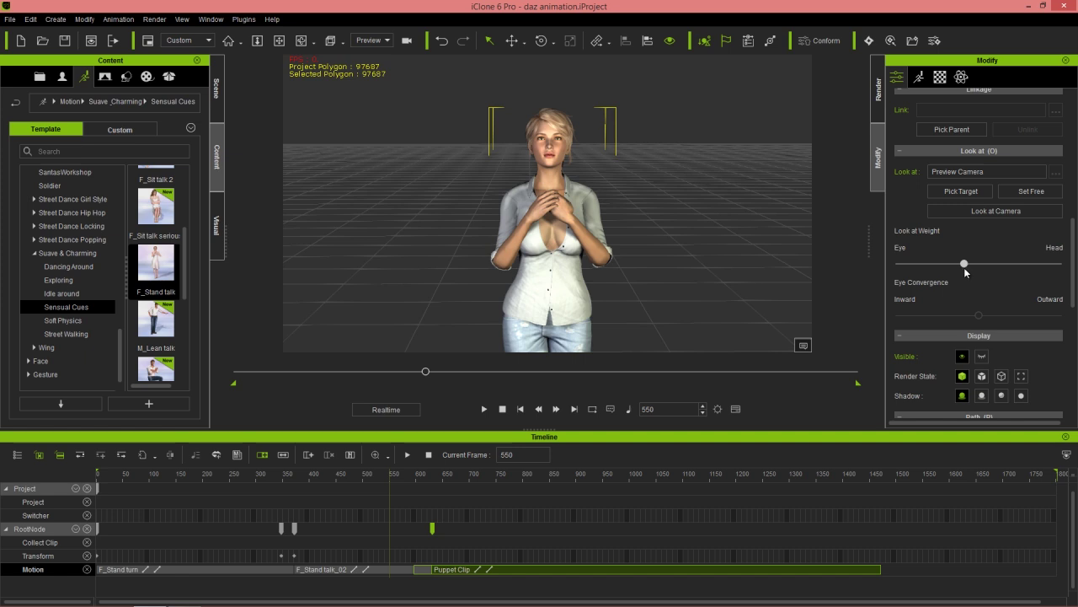
{"action": "left_click", "coordinate": [485, 409]}
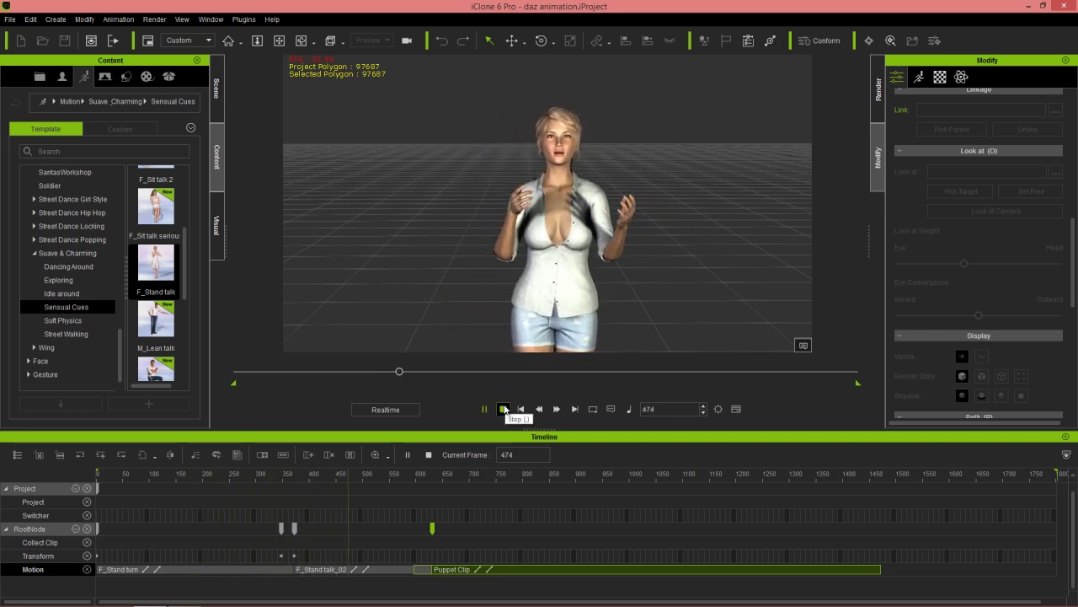
{"action": "left_click", "coordinate": [504, 409]}
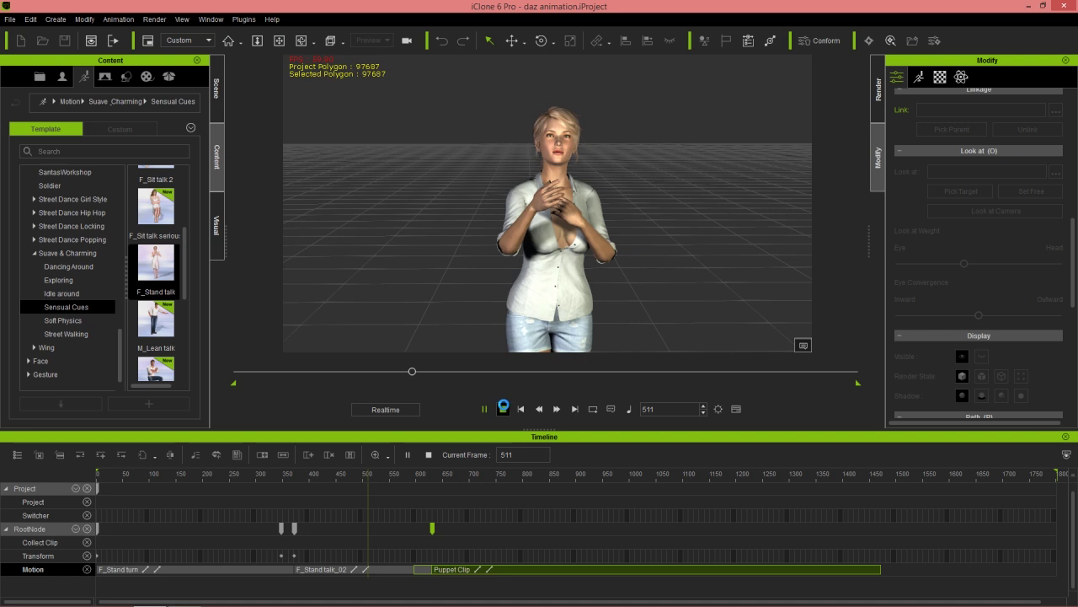
{"action": "left_click", "coordinate": [589, 208]}
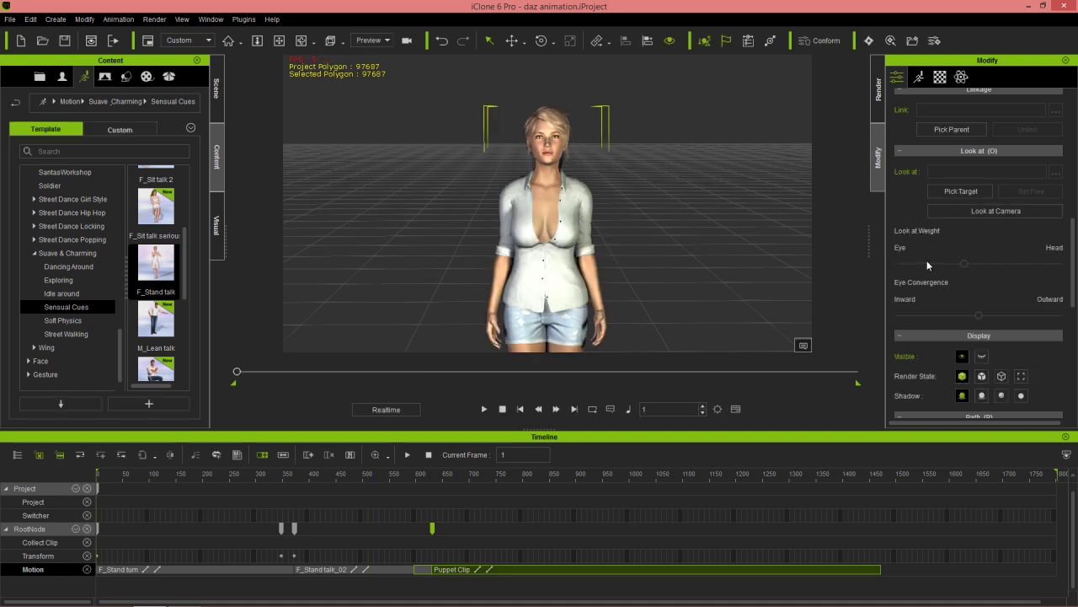
- Frame the avatar's full body and play the animation from frame 1 to frame 1015
{"action": "middle_click_drag", "start_coordinate": [630, 277], "coordinate": [587, 278]}
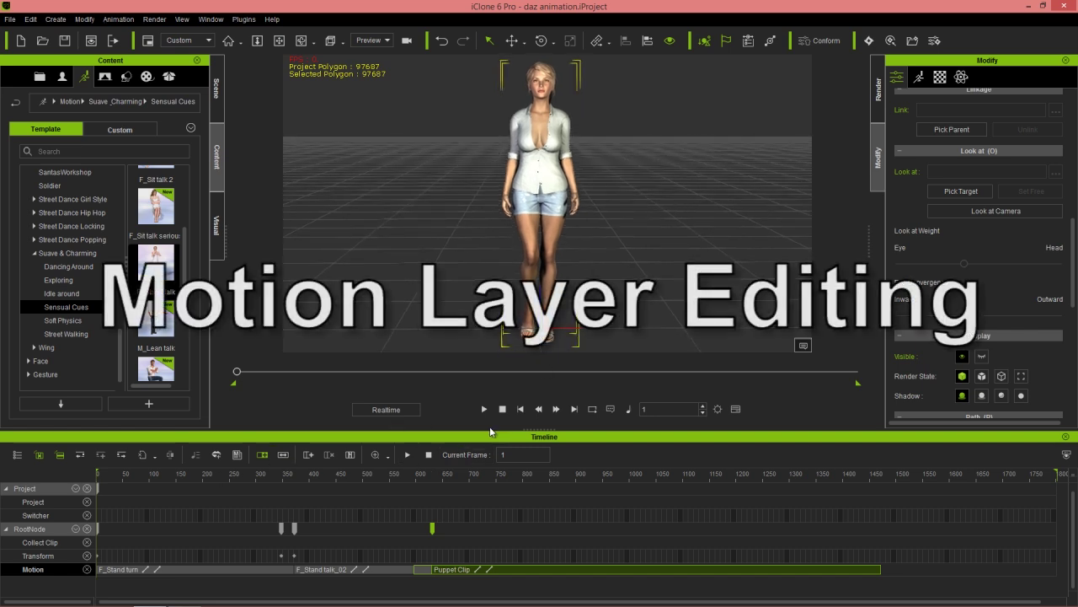
{"action": "left_click", "coordinate": [486, 411]}
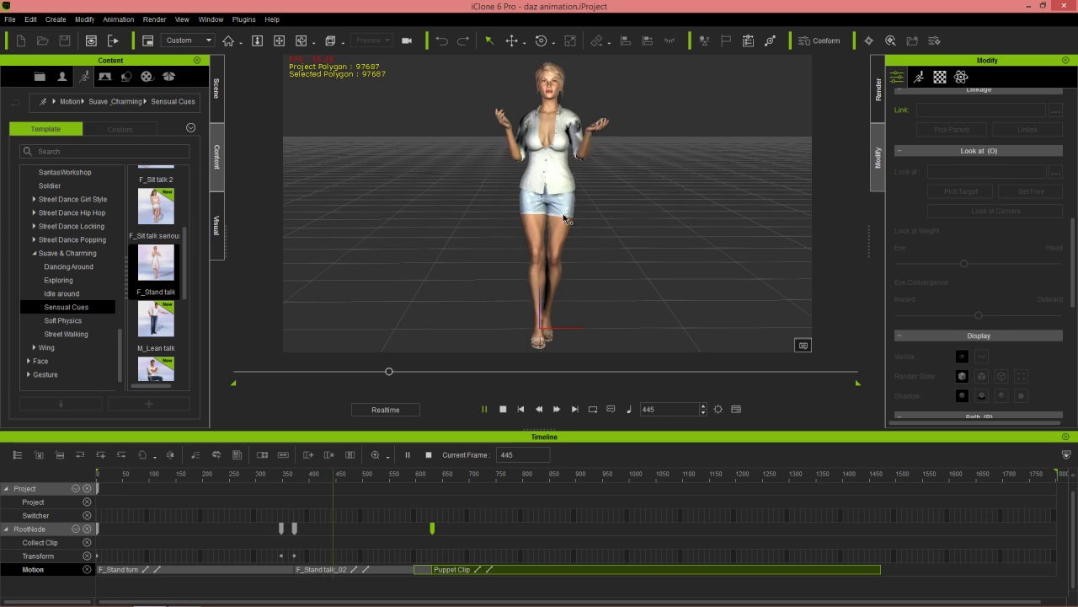
{"action": "right_click_drag", "start_coordinate": [567, 151], "coordinate": [582, 218]}
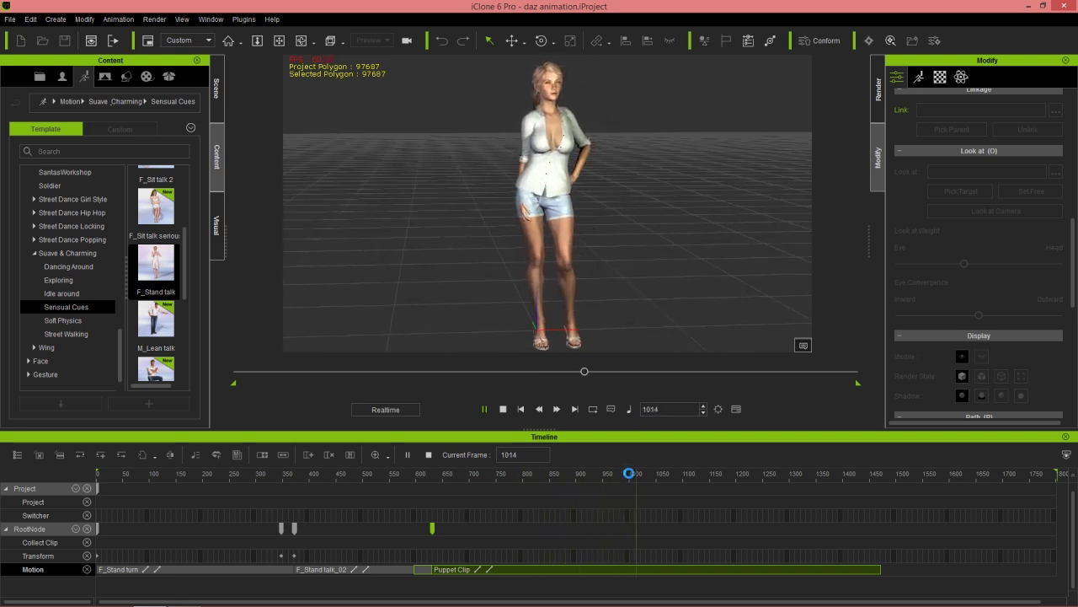
{"action": "key", "text": "space"}
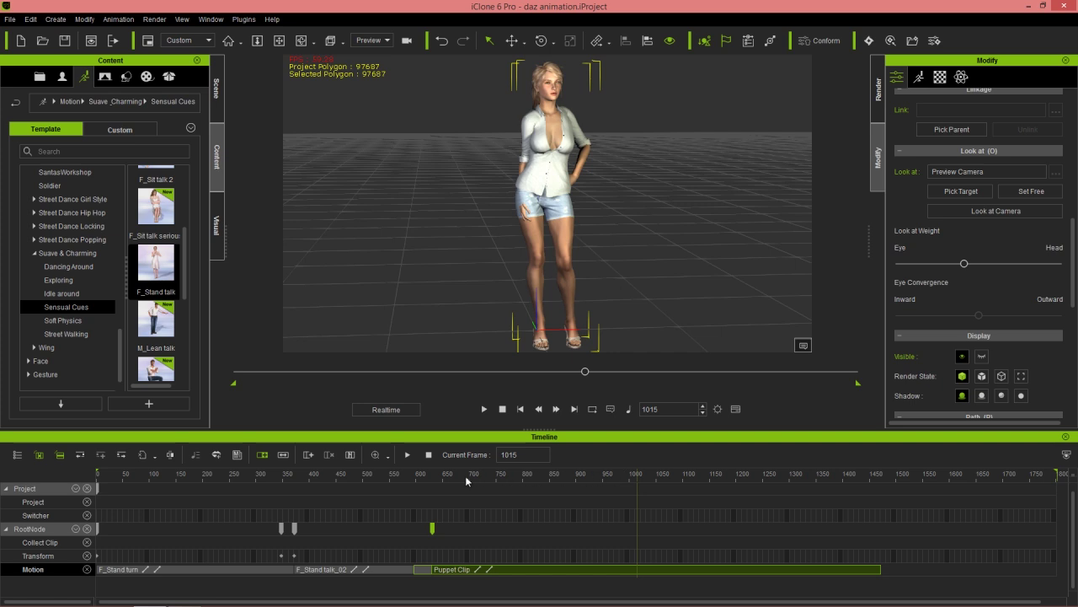
- Go to frame 630 and select the RootNode key at the start of the Puppet Clip
{"action": "left_click_drag", "start_coordinate": [447, 479], "coordinate": [435, 479]}
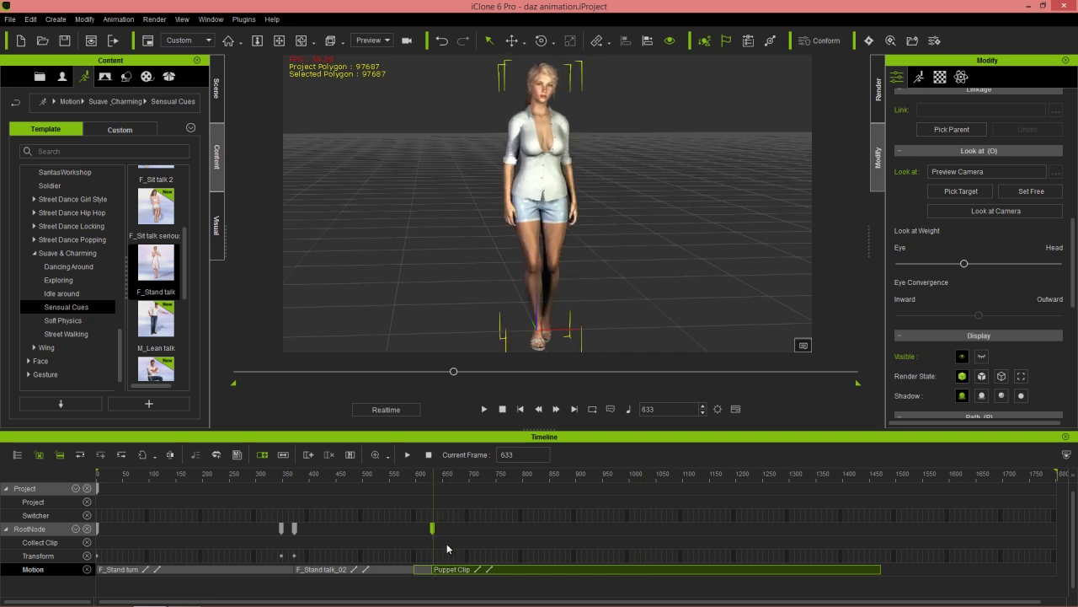
{"action": "scroll", "coordinate": [470, 563], "scroll_direction": "up", "scroll_amount": 5}
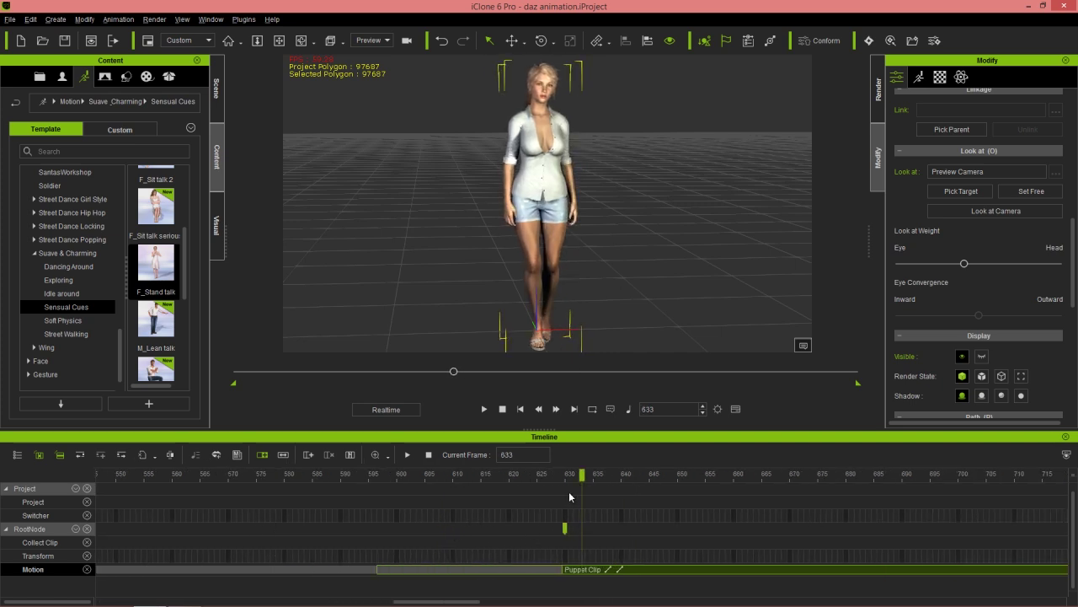
{"action": "left_click_drag", "start_coordinate": [572, 476], "coordinate": [565, 477]}
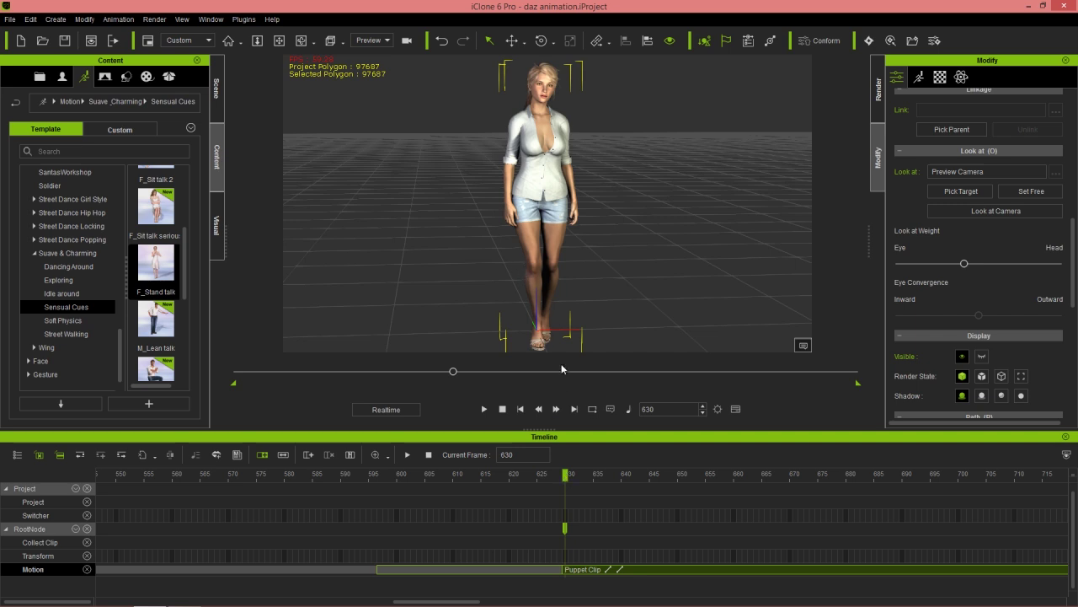
{"action": "scroll", "coordinate": [636, 524], "scroll_direction": "down", "scroll_amount": 2}
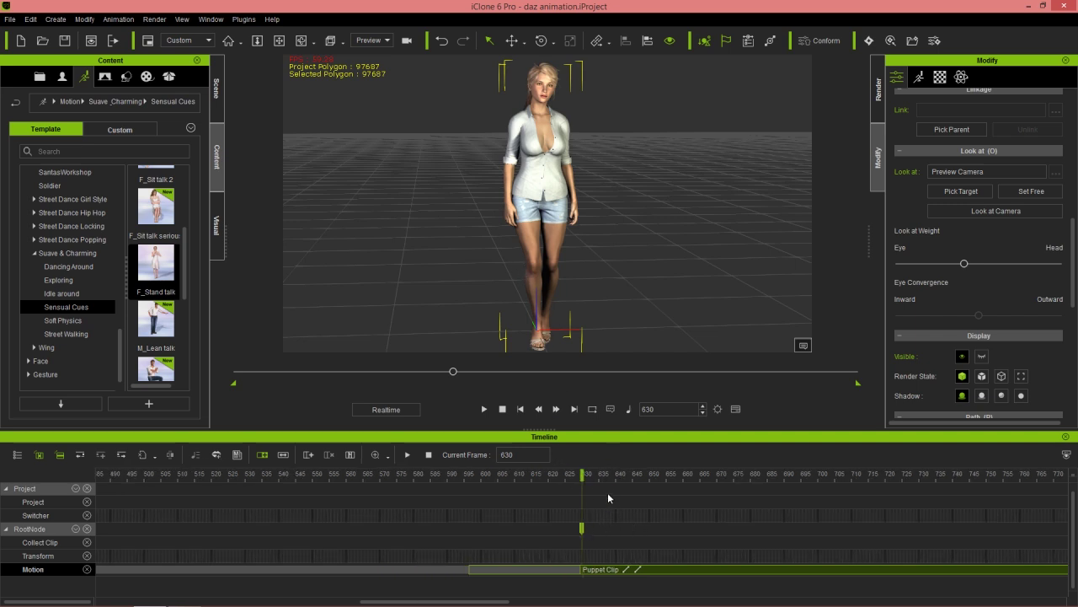
{"action": "left_click_drag", "start_coordinate": [591, 478], "coordinate": [599, 523]}
{"action": "left_click", "coordinate": [581, 528]}
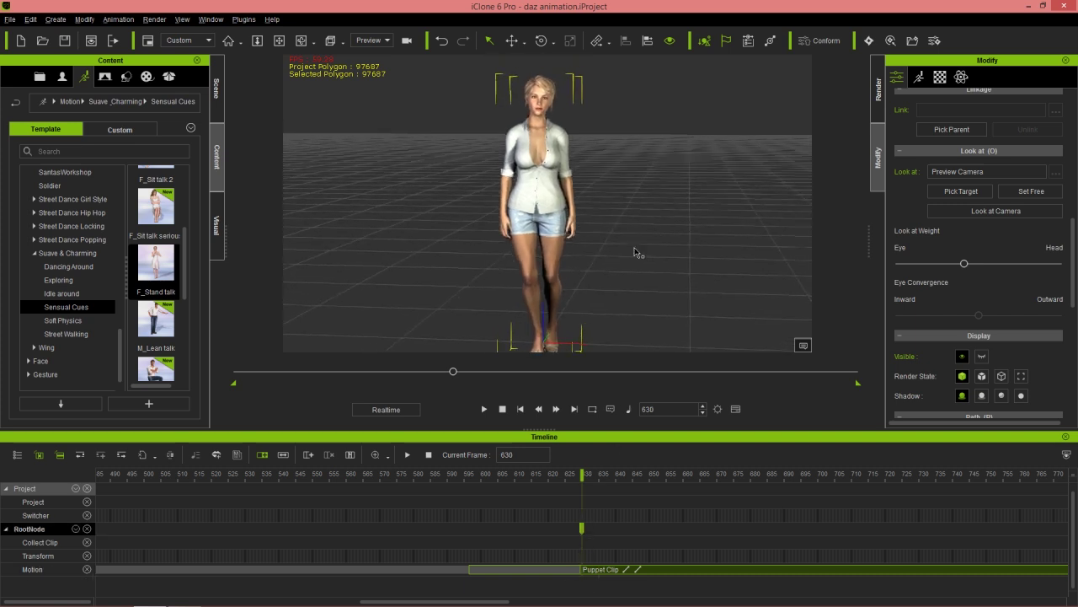
- Scrub ahead to frame 649 to examine the leg pose, and return to the RootNode key at frame 630
{"action": "left_click_drag", "start_coordinate": [645, 511], "coordinate": [614, 513]}
{"action": "right_click", "coordinate": [614, 513]}
{"action": "key", "text": "Escape"}
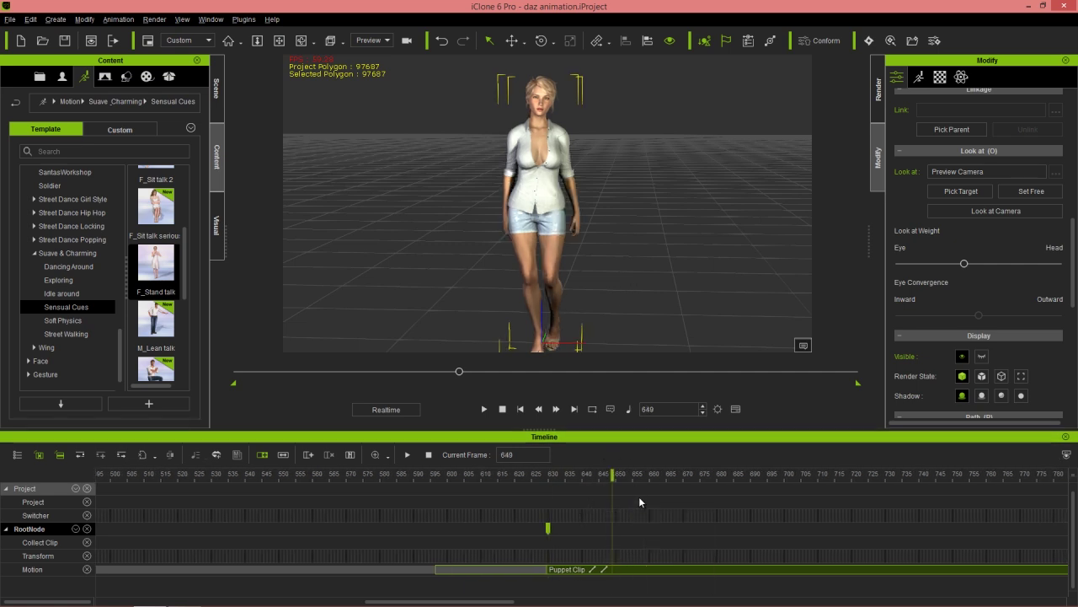
{"action": "scroll", "coordinate": [649, 517], "scroll_direction": "down", "scroll_amount": 5}
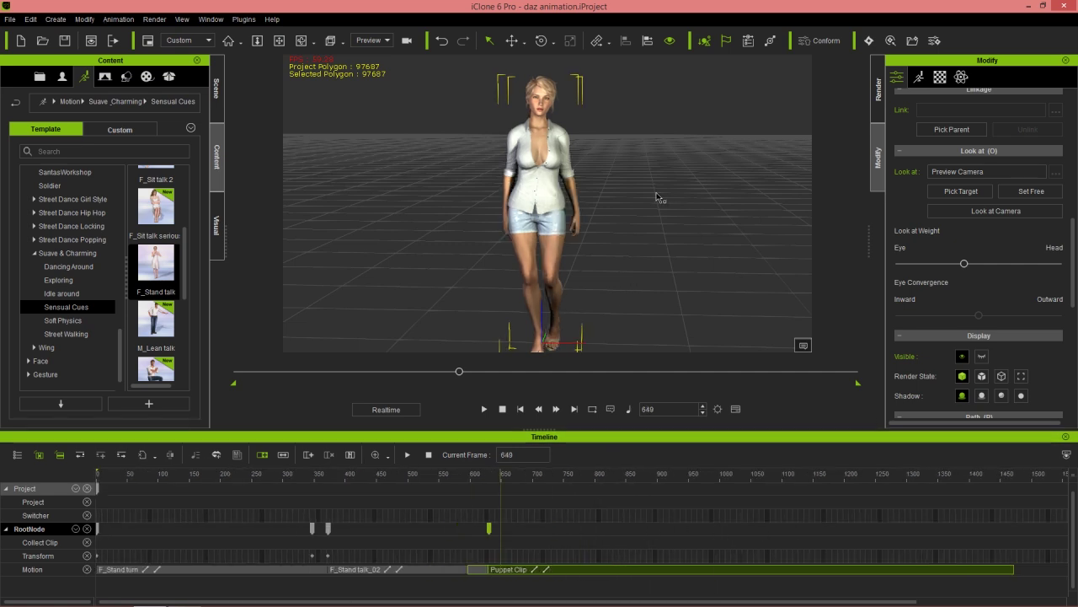
{"action": "scroll", "coordinate": [659, 197], "scroll_direction": "up", "scroll_amount": 3}
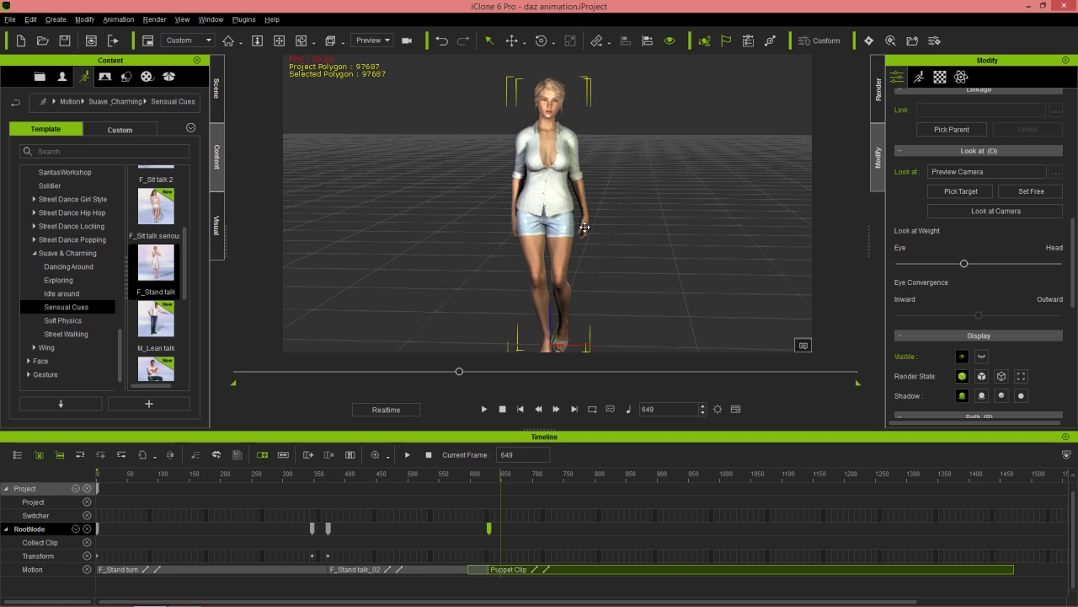
{"action": "left_click", "coordinate": [490, 529]}
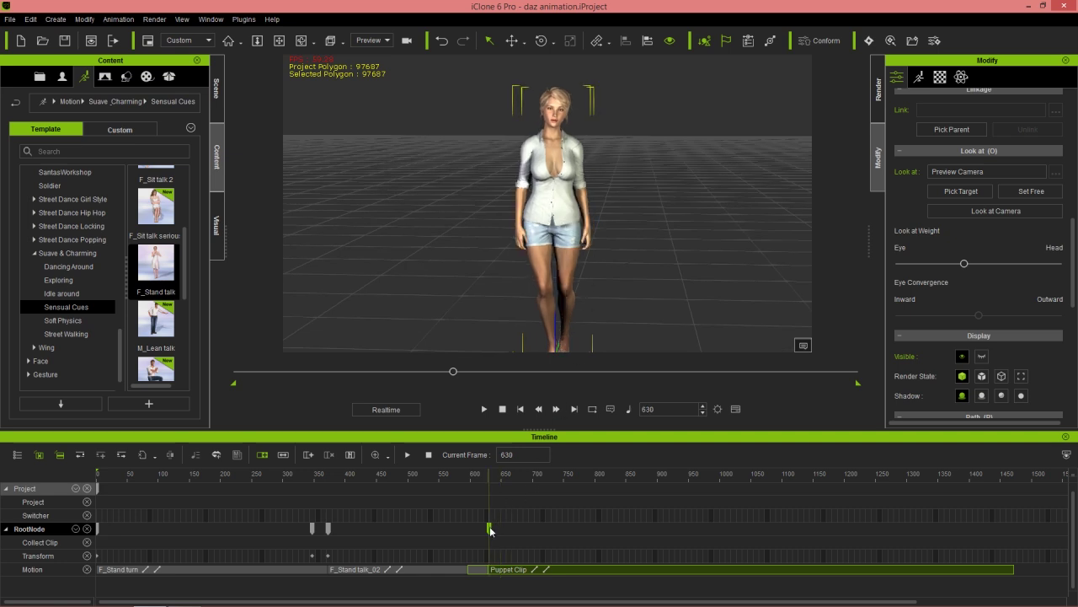
- Open Edit Motion Layer at frame 630 and move the left and right upper arms slightly upward
{"action": "left_click", "coordinate": [919, 77]}
{"action": "left_click", "coordinate": [990, 246]}
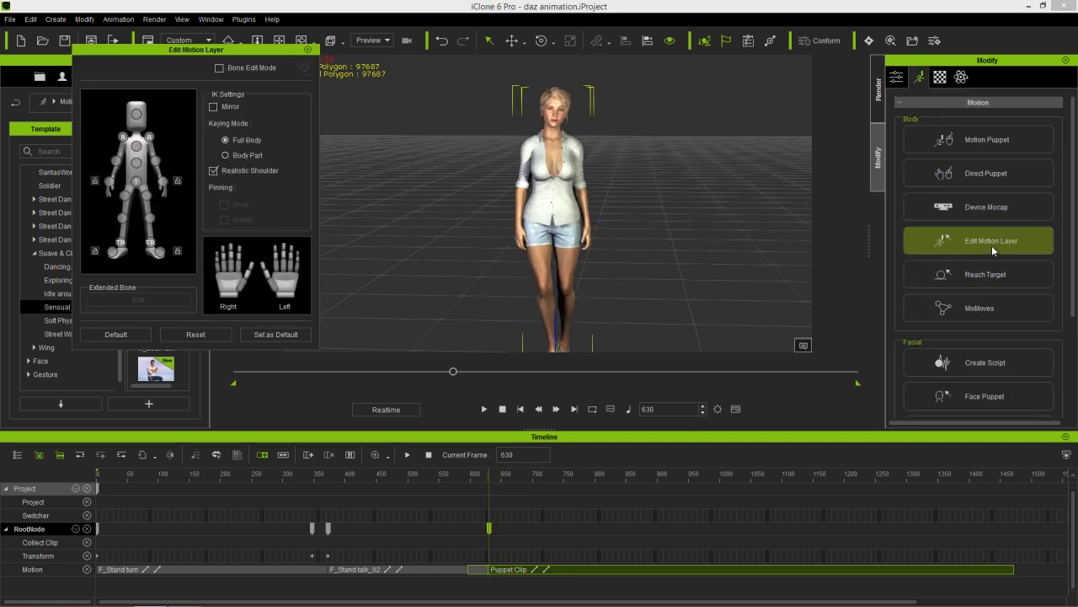
{"action": "left_click", "coordinate": [148, 138]}
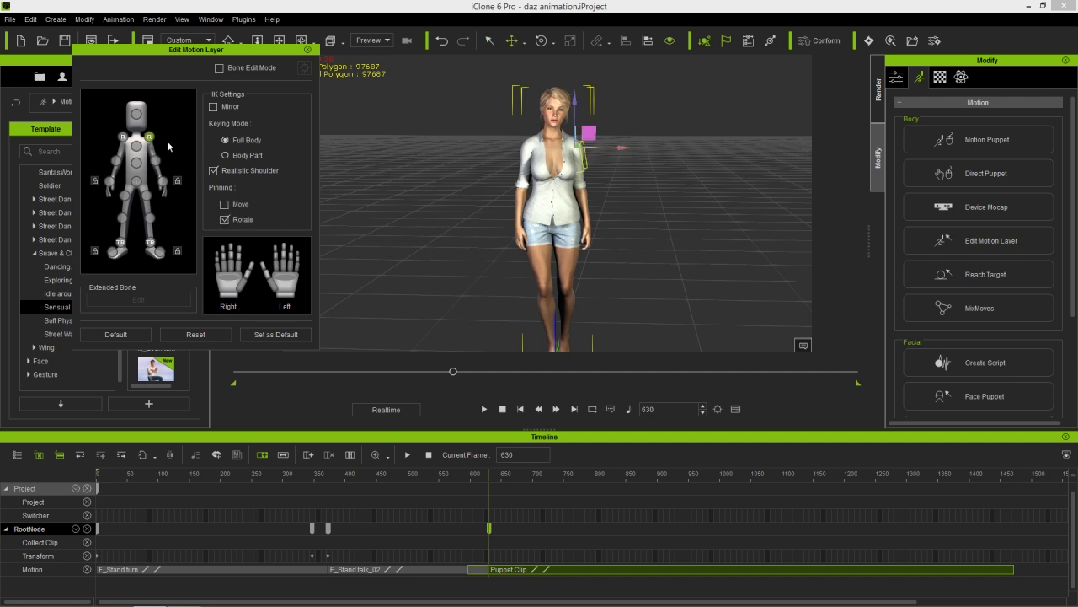
{"action": "left_click", "coordinate": [575, 102]}
{"action": "left_click_drag", "start_coordinate": [575, 102], "coordinate": [576, 100]}
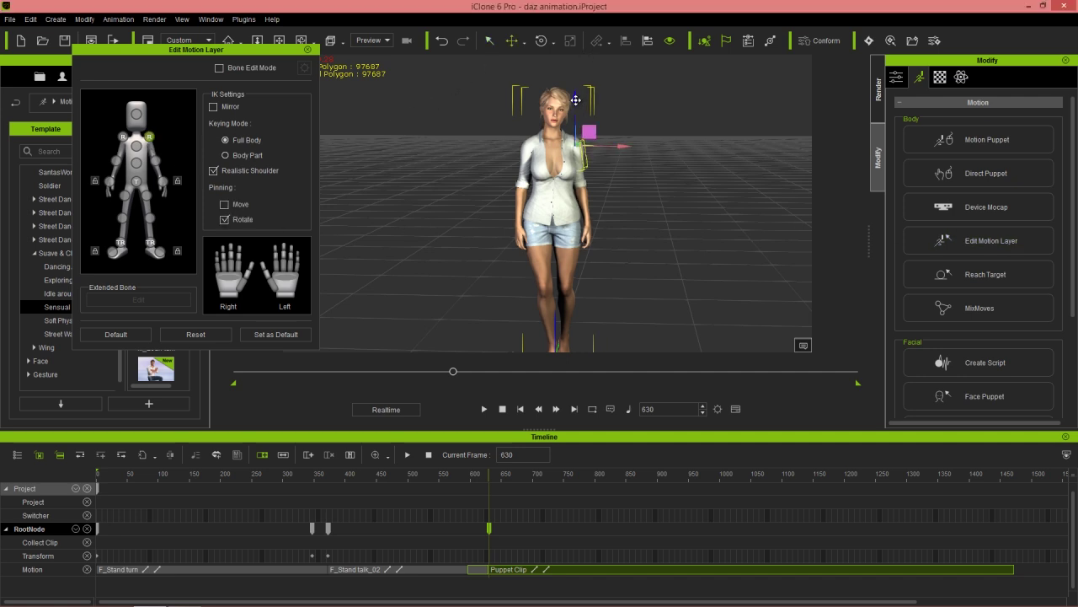
{"action": "left_click", "coordinate": [122, 136]}
{"action": "left_click_drag", "start_coordinate": [528, 101], "coordinate": [529, 100]}
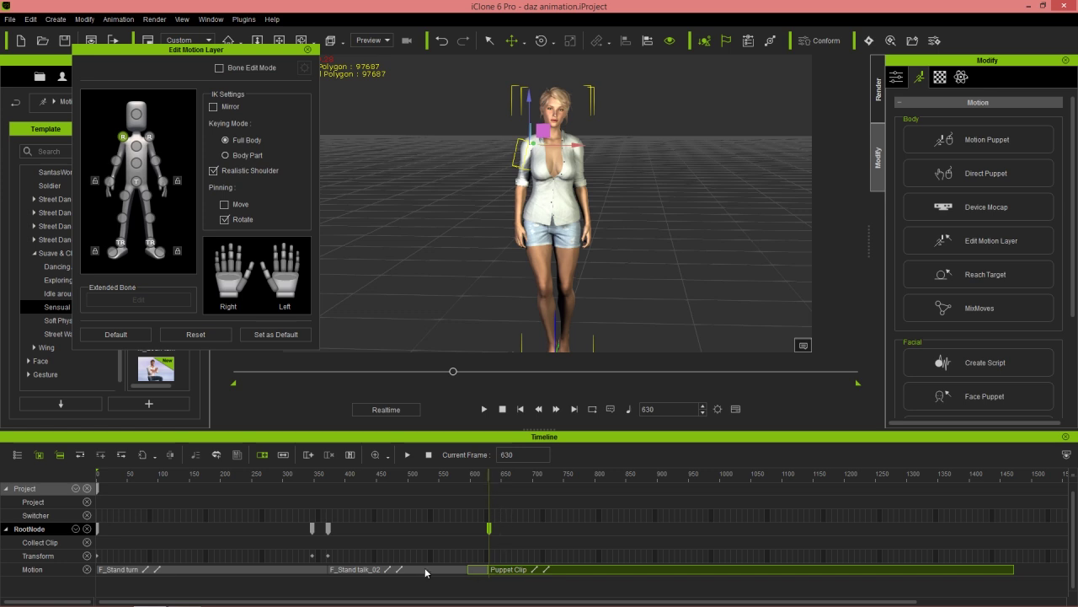
- Show the character's Motion Layer track in the timeline, expand it to examine the body-part keys, and collapse it again
{"action": "left_click", "coordinate": [75, 528]}
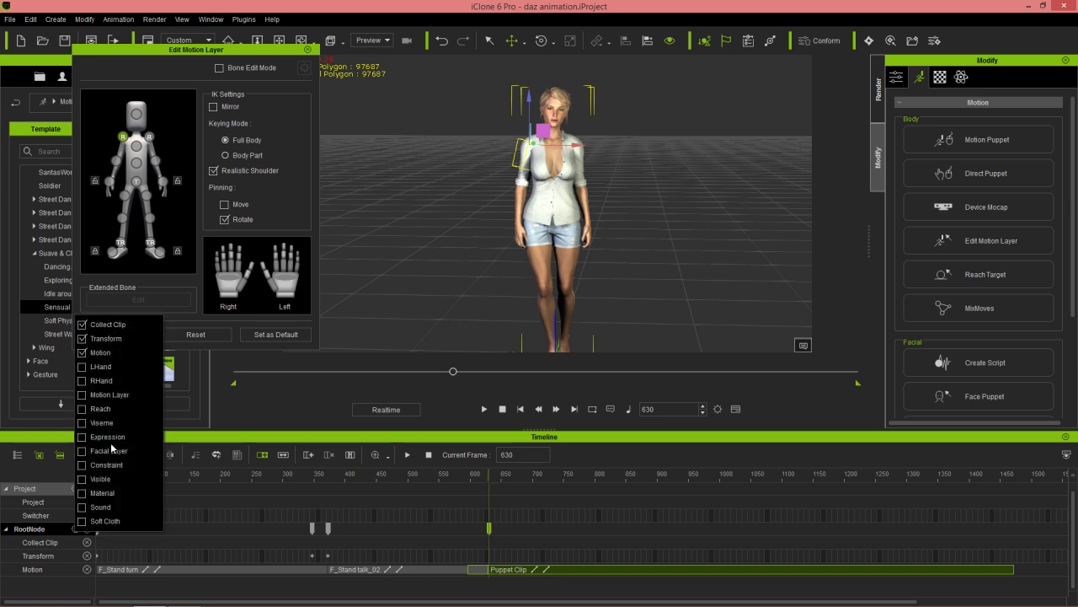
{"action": "left_click", "coordinate": [109, 394]}
{"action": "left_click", "coordinate": [497, 439]}
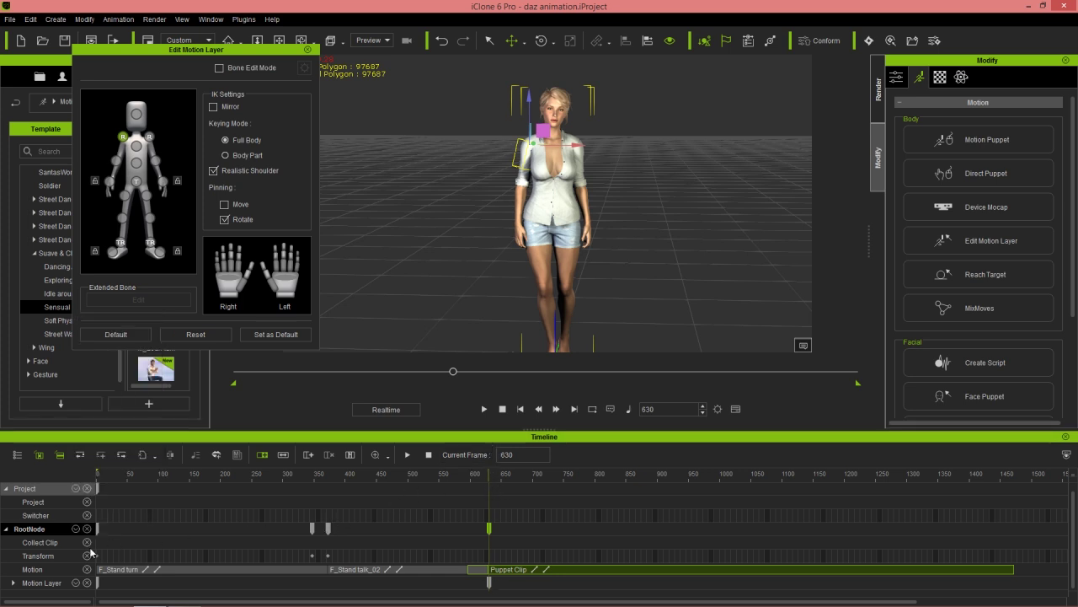
{"action": "left_click", "coordinate": [12, 583]}
{"action": "scroll", "coordinate": [478, 522], "scroll_direction": "down", "scroll_amount": 5}
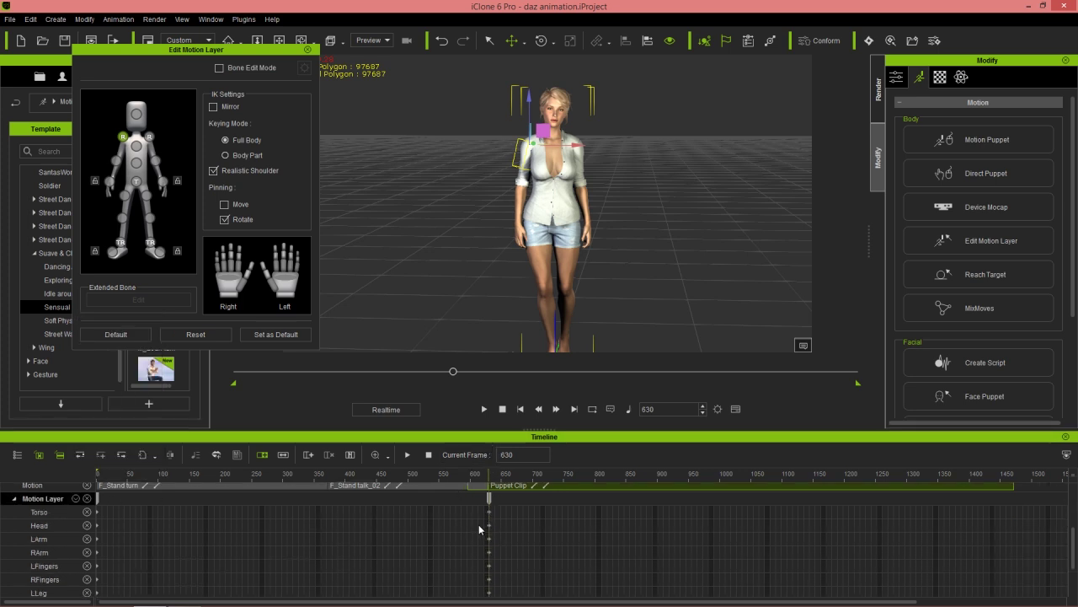
{"action": "scroll", "coordinate": [356, 548], "scroll_direction": "up", "scroll_amount": 6}
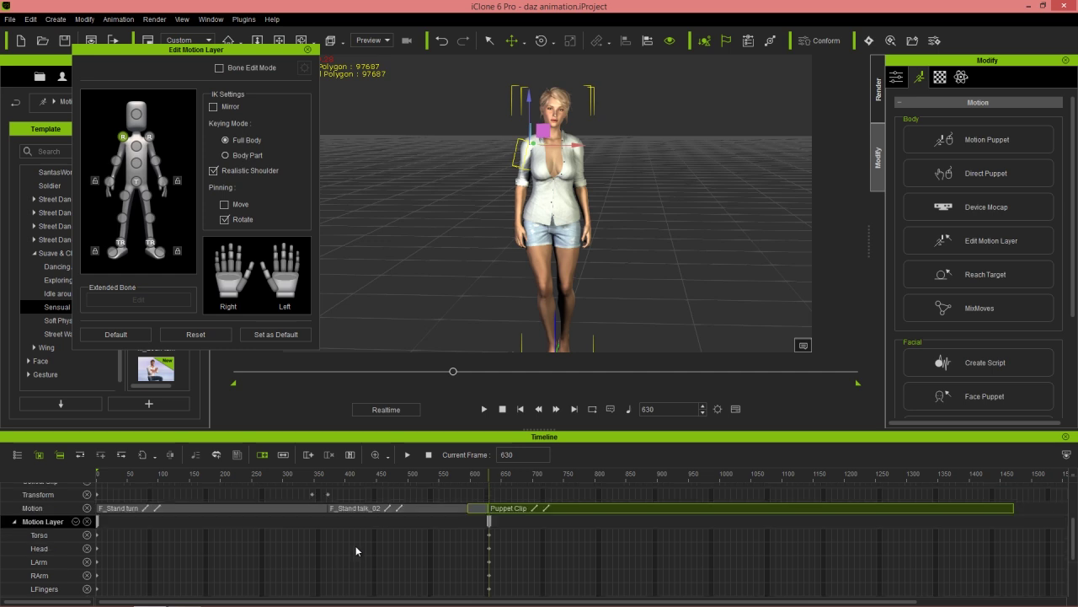
{"action": "left_click", "coordinate": [15, 540]}
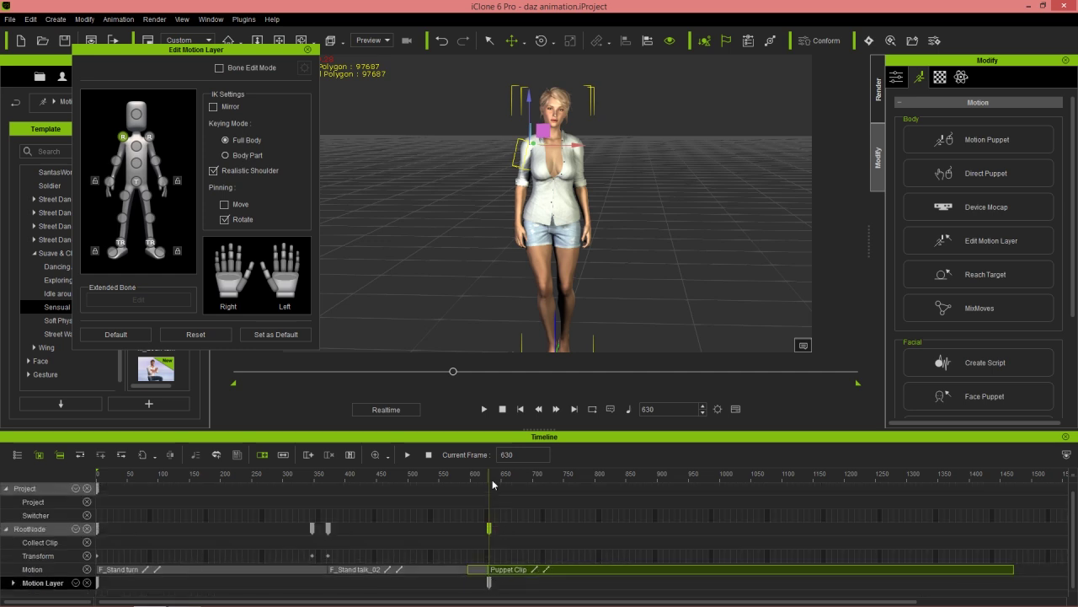
- Return to frame 630 and rotate the right upper arm slightly outward from the body
{"action": "mouse_move", "coordinate": [489, 477]}
{"action": "left_mouse_down"}
{"action": "mouse_move", "coordinate": [511, 481]}
{"action": "mouse_move", "coordinate": [500, 485]}
{"action": "left_mouse_up"}
{"action": "scroll", "coordinate": [618, 269], "scroll_direction": "up", "scroll_amount": 5}
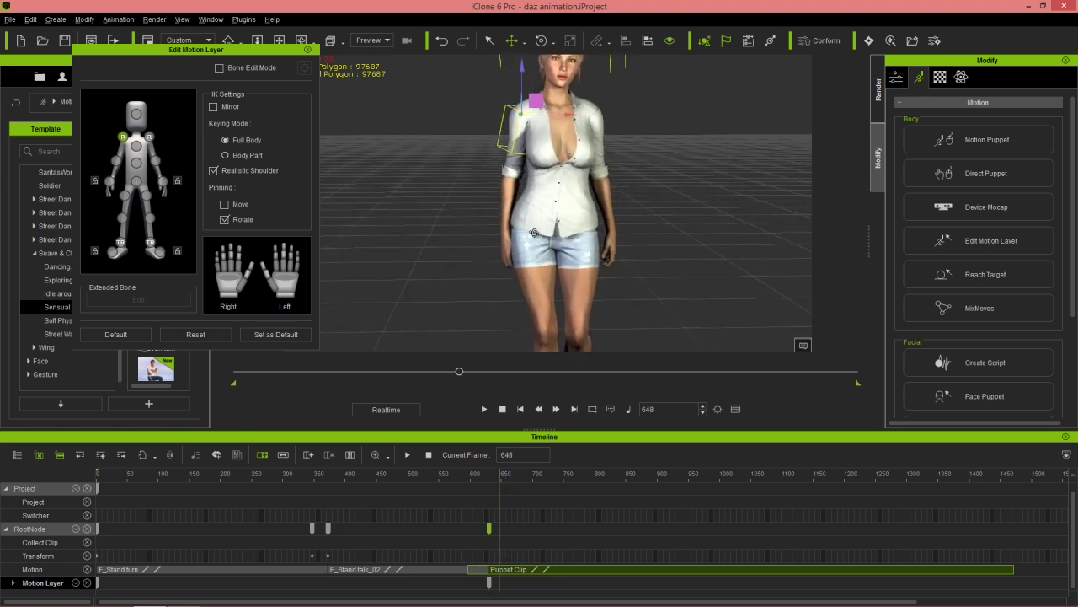
{"action": "scroll", "coordinate": [497, 487], "scroll_direction": "up", "scroll_amount": 3}
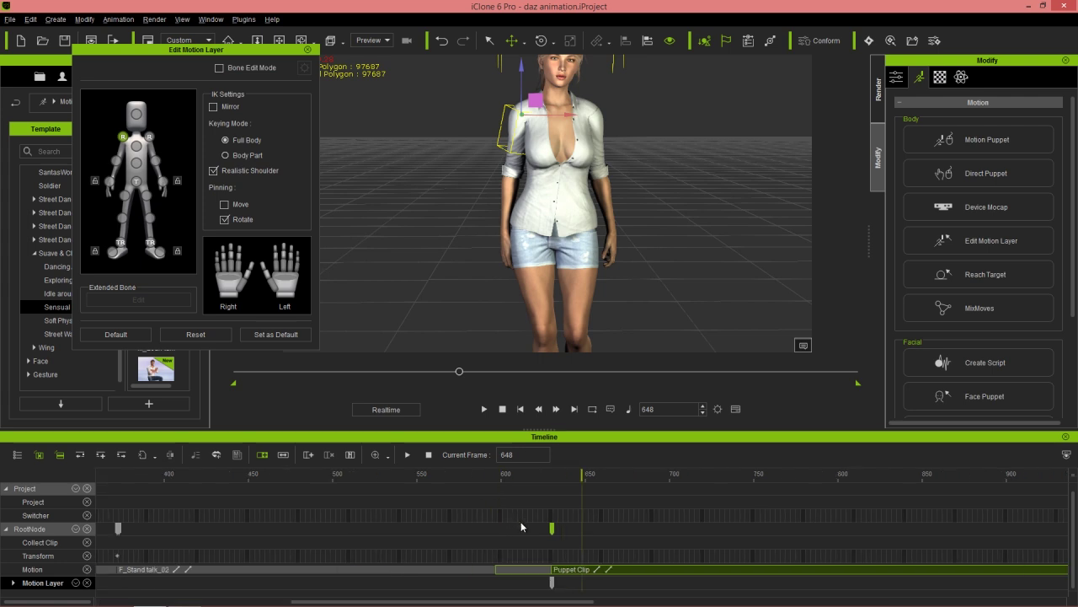
{"action": "left_click", "coordinate": [543, 478]}
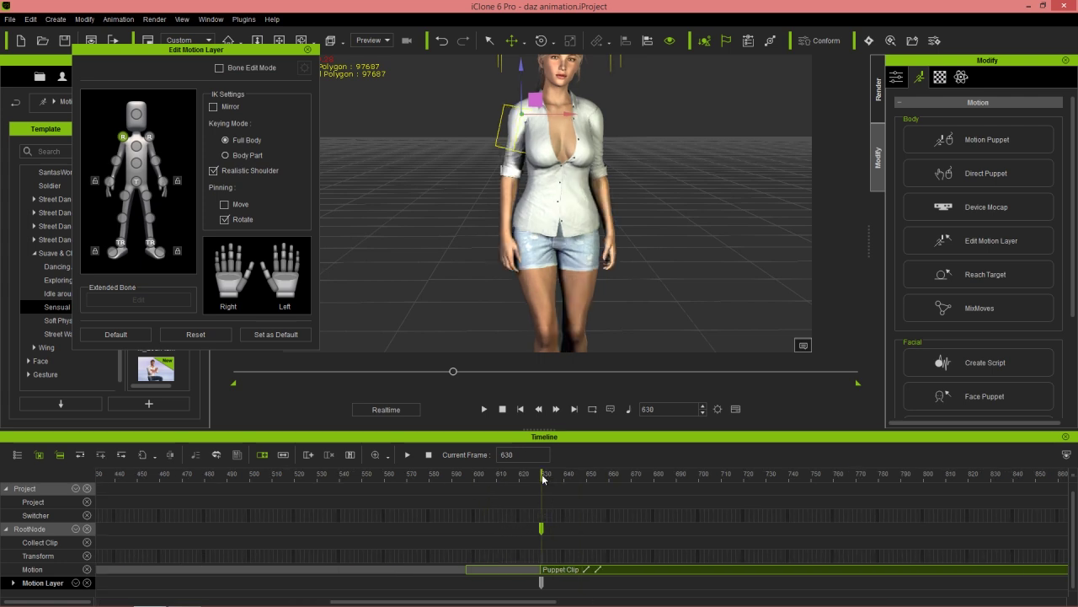
{"action": "right_click_drag", "start_coordinate": [637, 267], "coordinate": [623, 262]}
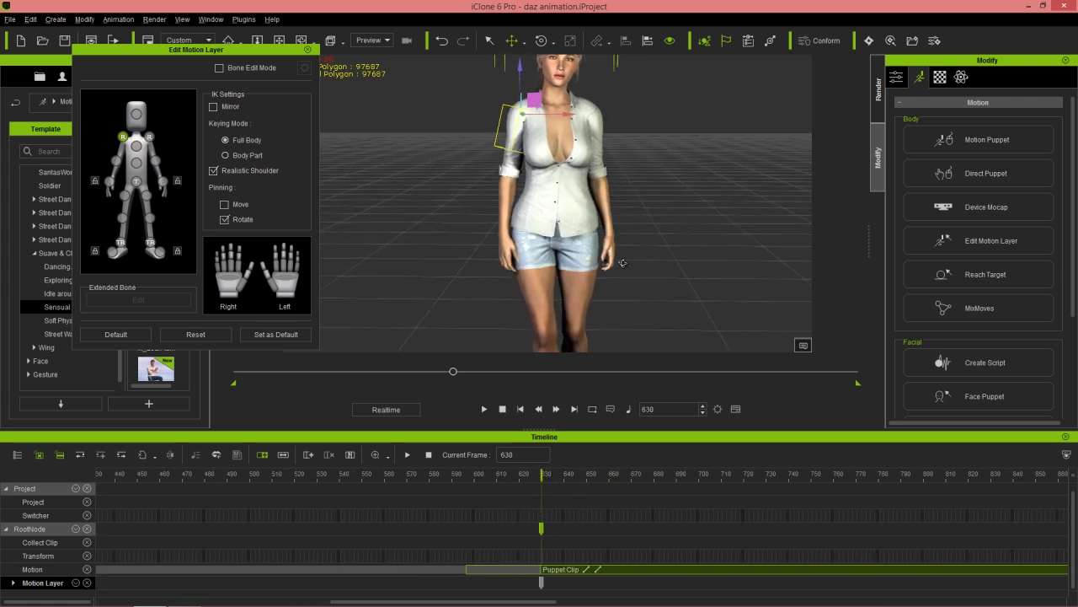
{"action": "key", "text": "e"}
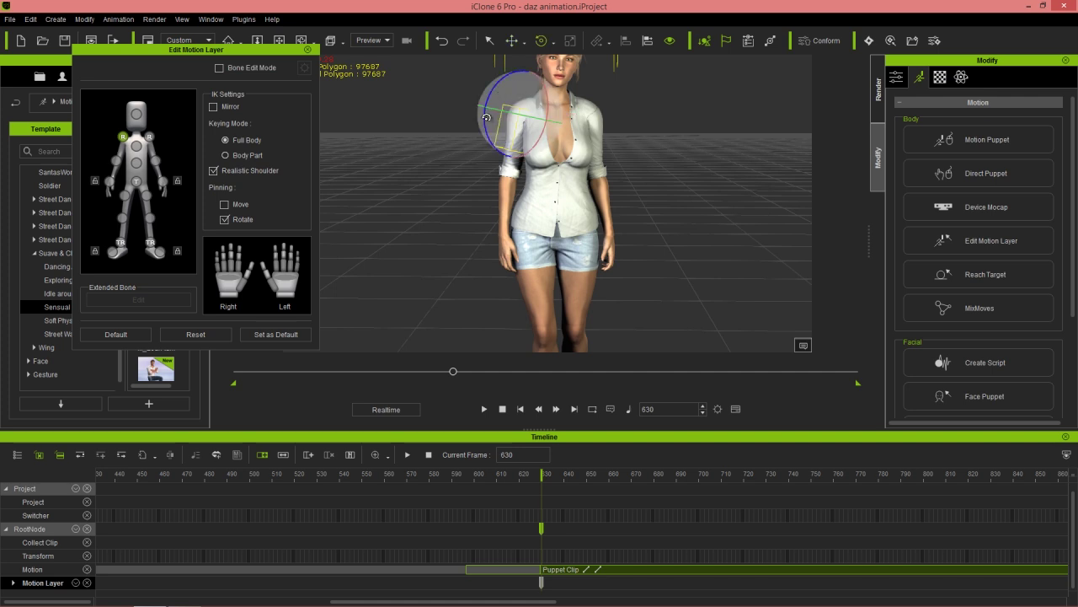
{"action": "left_click_drag", "start_coordinate": [483, 117], "coordinate": [488, 128]}
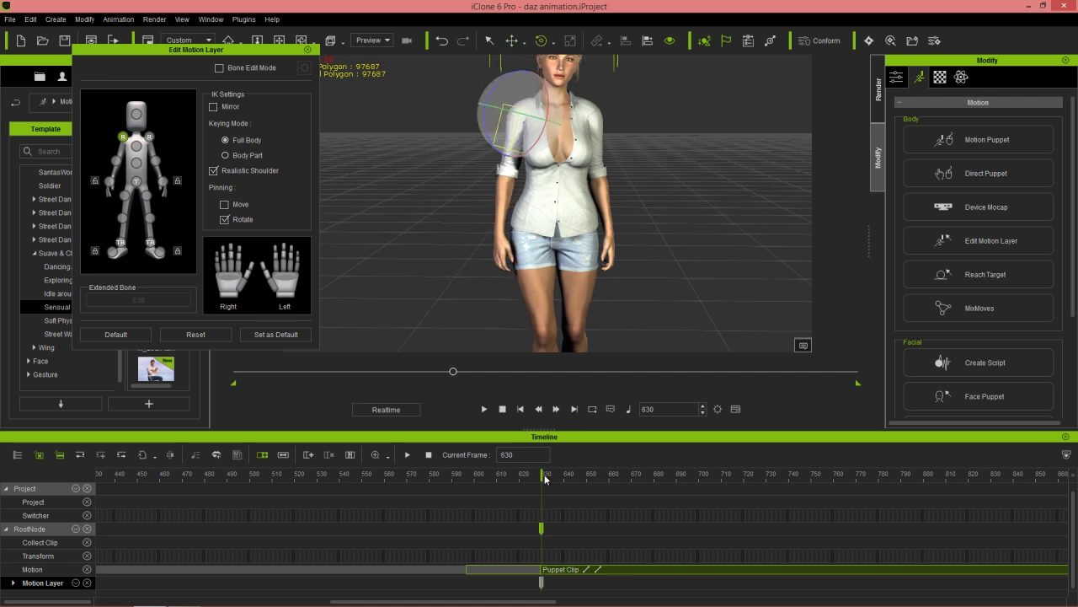
- Scrub forward through the Puppet Clip and add a Motion Layer key at frame 722
{"action": "left_click_drag", "start_coordinate": [539, 480], "coordinate": [688, 475]}
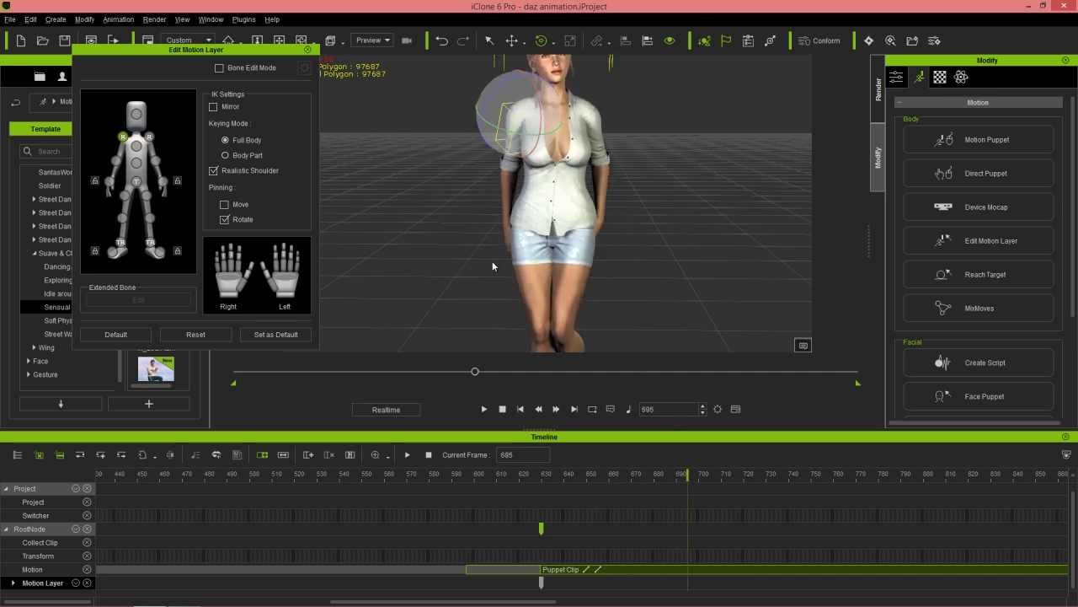
{"action": "right_click_drag", "start_coordinate": [492, 266], "coordinate": [573, 278]}
{"action": "left_click_drag", "start_coordinate": [687, 478], "coordinate": [750, 487]}
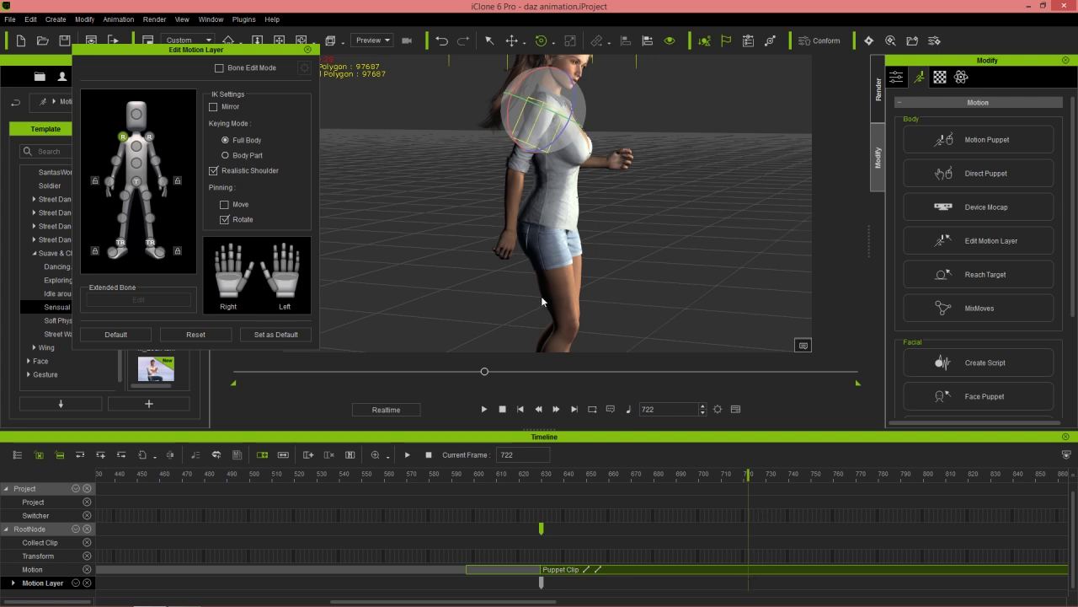
{"action": "left_click", "coordinate": [747, 583]}
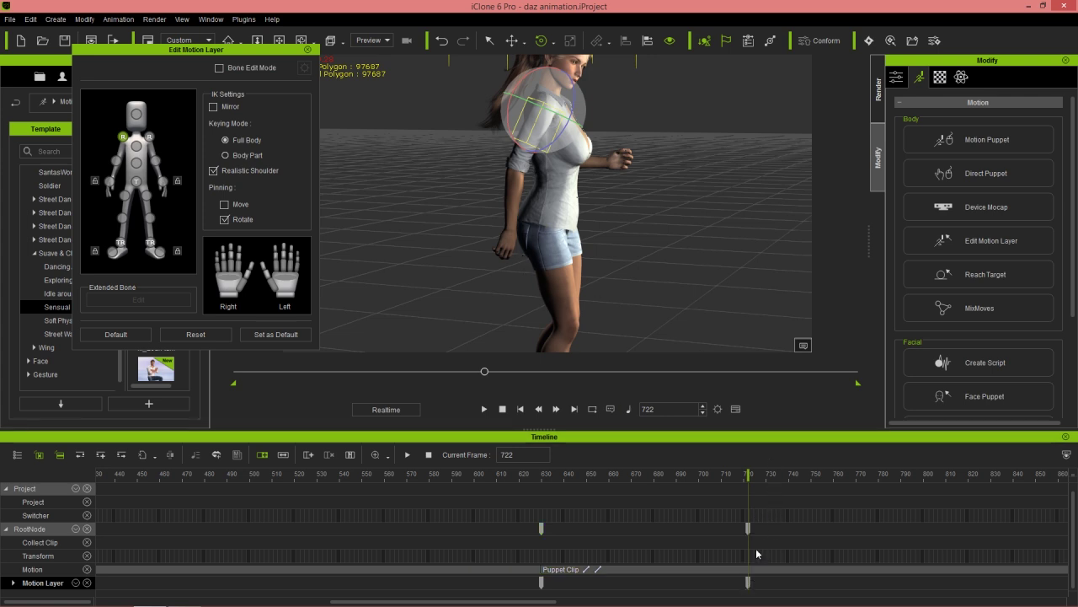
- At frame 755, rotate the right upper arm so the arm swings out from behind the body
{"action": "left_click_drag", "start_coordinate": [747, 477], "coordinate": [823, 476]}
{"action": "right_click_drag", "start_coordinate": [643, 233], "coordinate": [569, 237]}
{"action": "scroll", "coordinate": [569, 236], "scroll_direction": "up", "scroll_amount": 3}
{"action": "scroll", "coordinate": [569, 237], "scroll_direction": "up", "scroll_amount": 2}
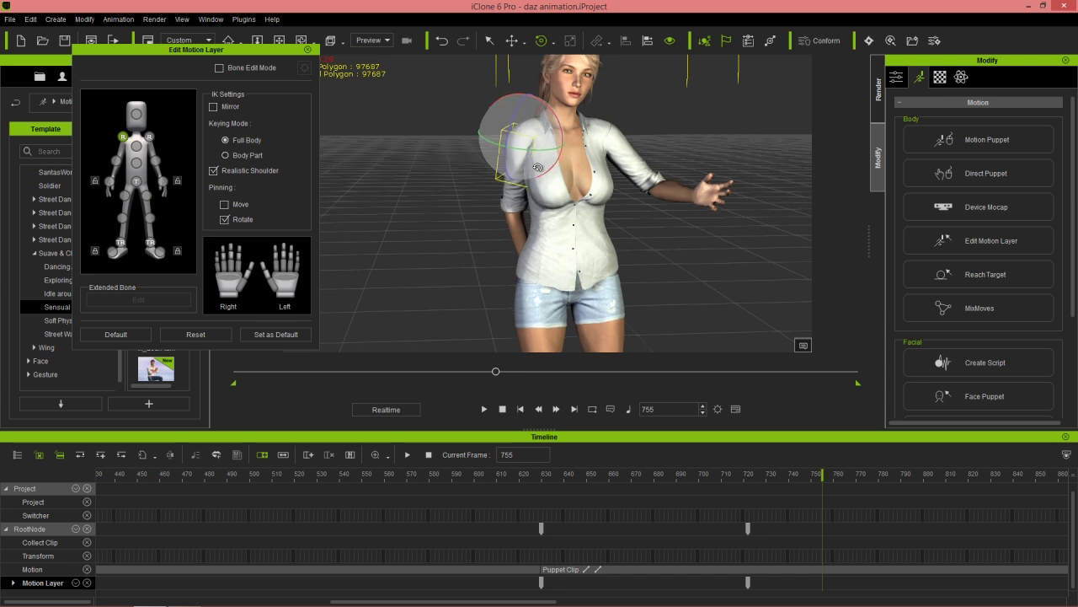
{"action": "left_click_drag", "start_coordinate": [537, 152], "coordinate": [506, 169]}
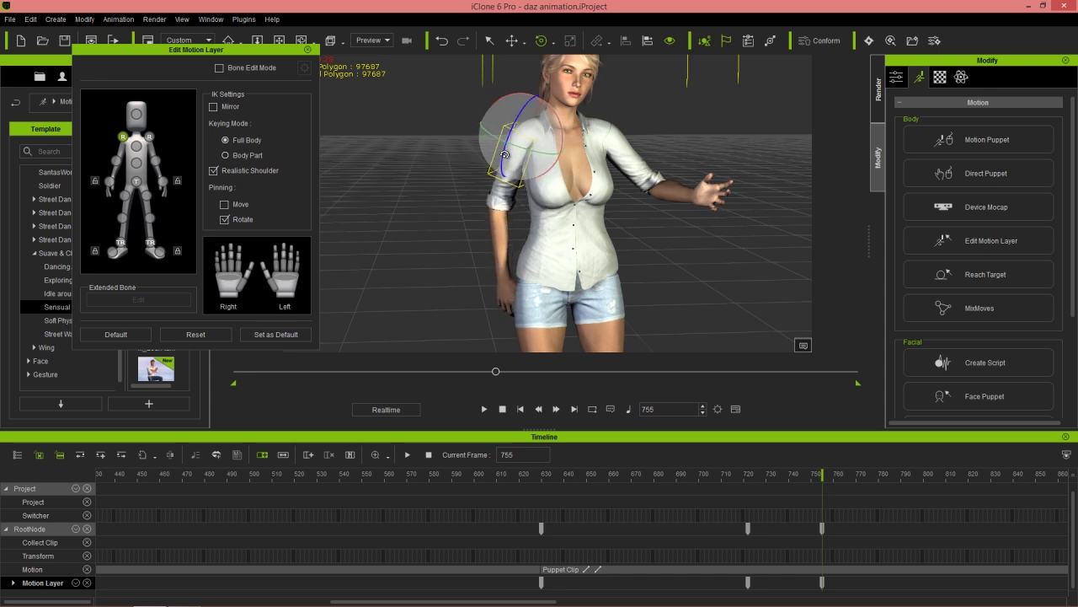
- Rotate the right forearm slightly outward from the hip at frame 755
{"action": "left_click", "coordinate": [116, 160]}
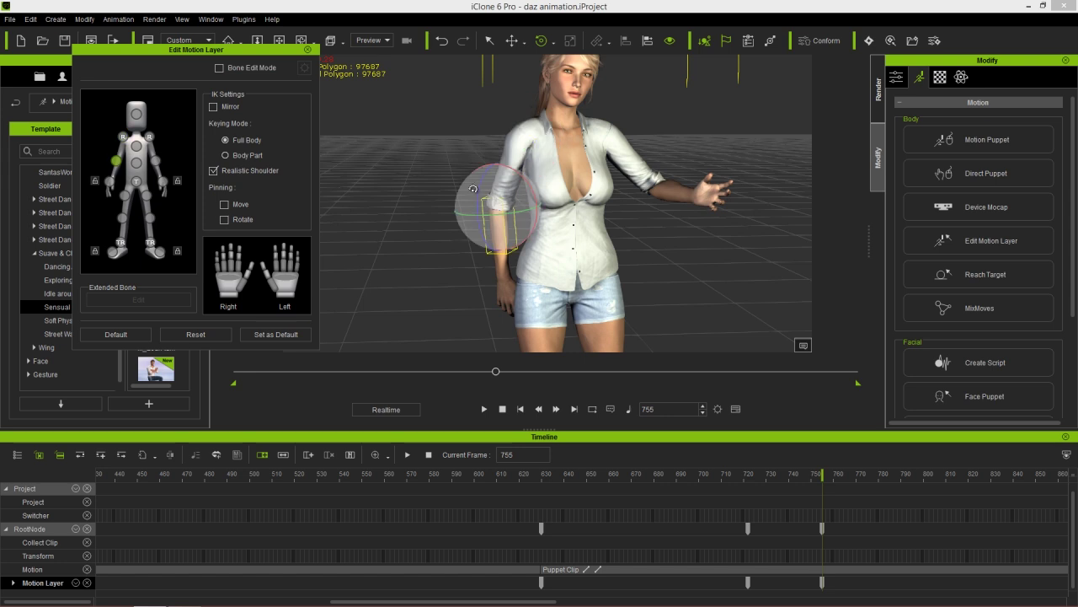
{"action": "left_click_drag", "start_coordinate": [479, 193], "coordinate": [480, 190]}
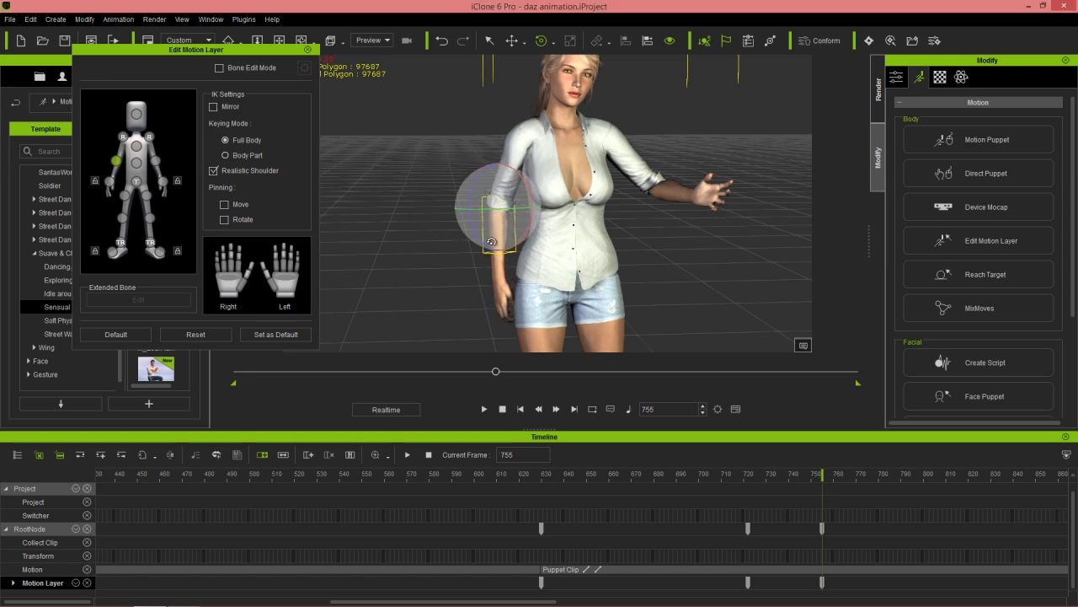
{"action": "left_click_drag", "start_coordinate": [491, 241], "coordinate": [496, 251]}
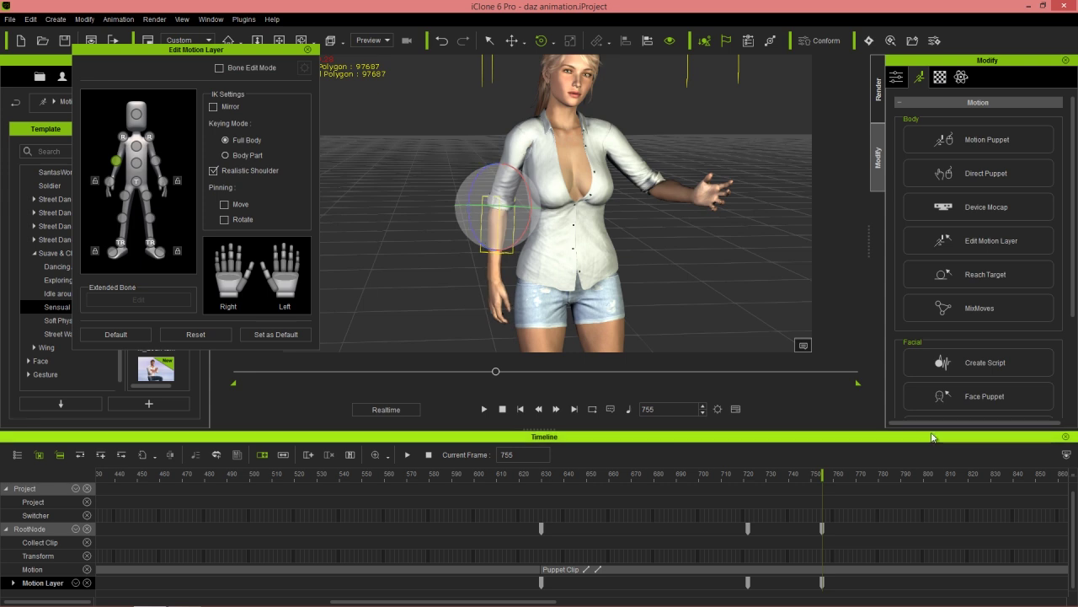
- Scrub to frame 945 and rotate the right forearm to adjust its pose there
{"action": "scroll", "coordinate": [882, 532], "scroll_direction": "down", "scroll_amount": 5}
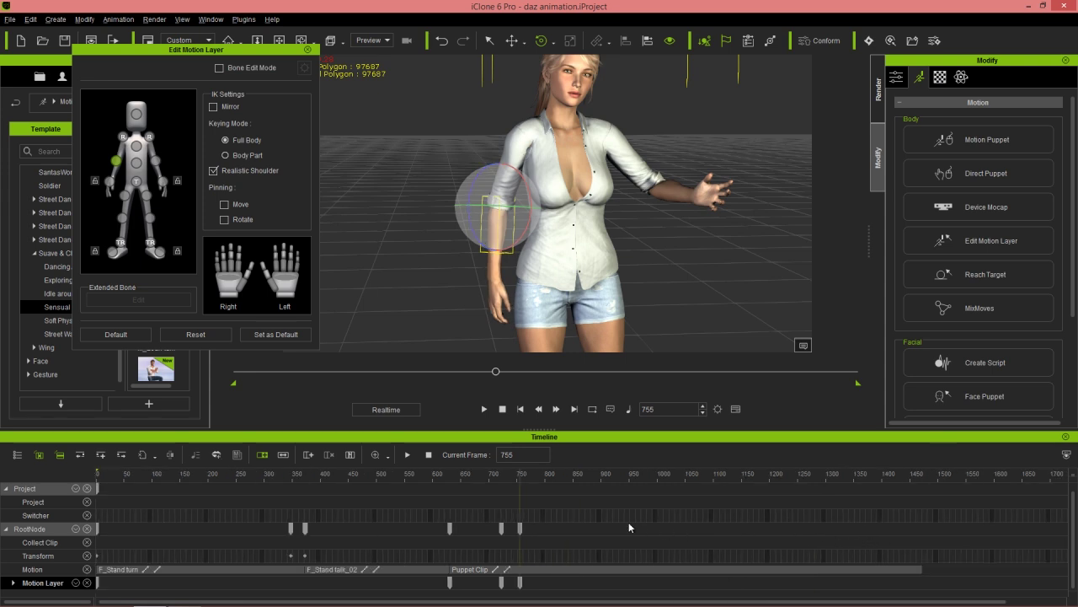
{"action": "left_click_drag", "start_coordinate": [506, 483], "coordinate": [627, 476]}
{"action": "left_click_drag", "start_coordinate": [518, 221], "coordinate": [537, 243]}
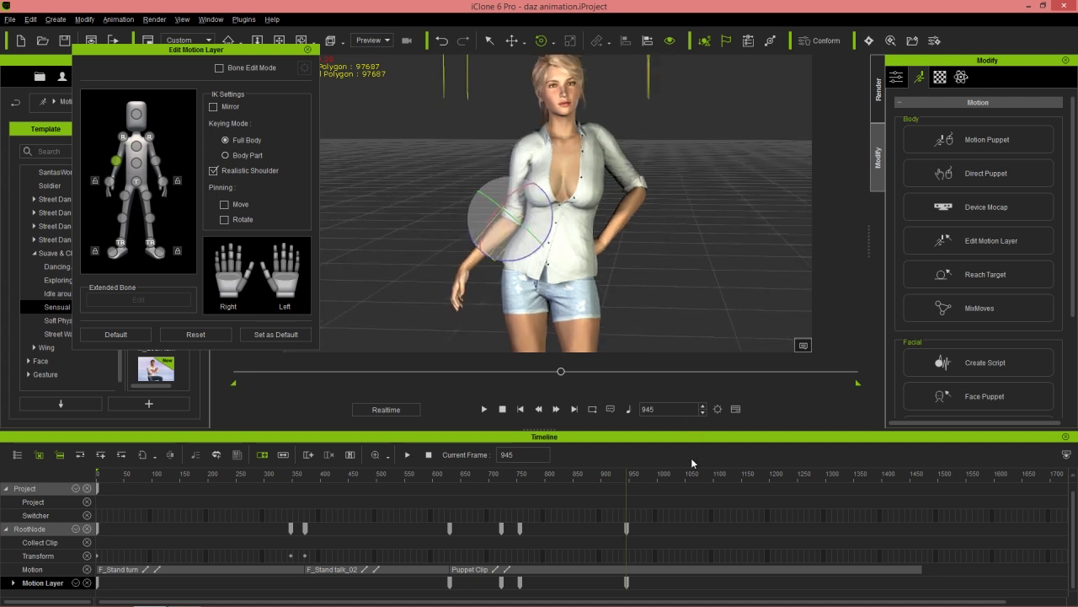
- Review the motion leading up to the hand-on-hip pose and add a Motion Layer key at frame 894
{"action": "left_click_drag", "start_coordinate": [493, 476], "coordinate": [623, 488]}
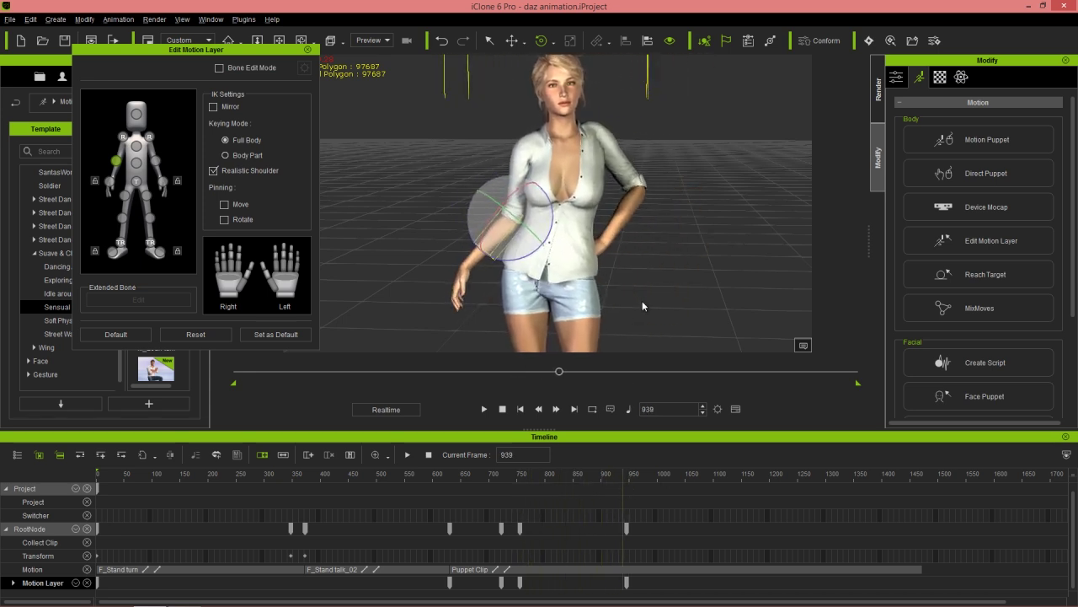
{"action": "scroll", "coordinate": [641, 300], "scroll_direction": "up", "scroll_amount": 3}
{"action": "scroll", "coordinate": [611, 265], "scroll_direction": "up", "scroll_amount": 2}
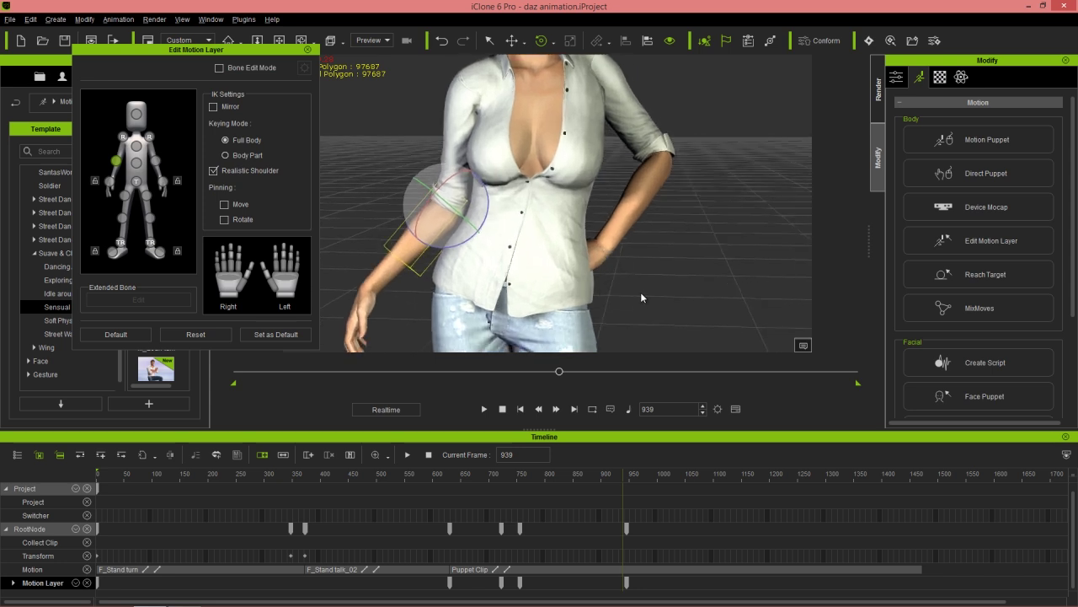
{"action": "scroll", "coordinate": [608, 274], "scroll_direction": "up", "scroll_amount": 2}
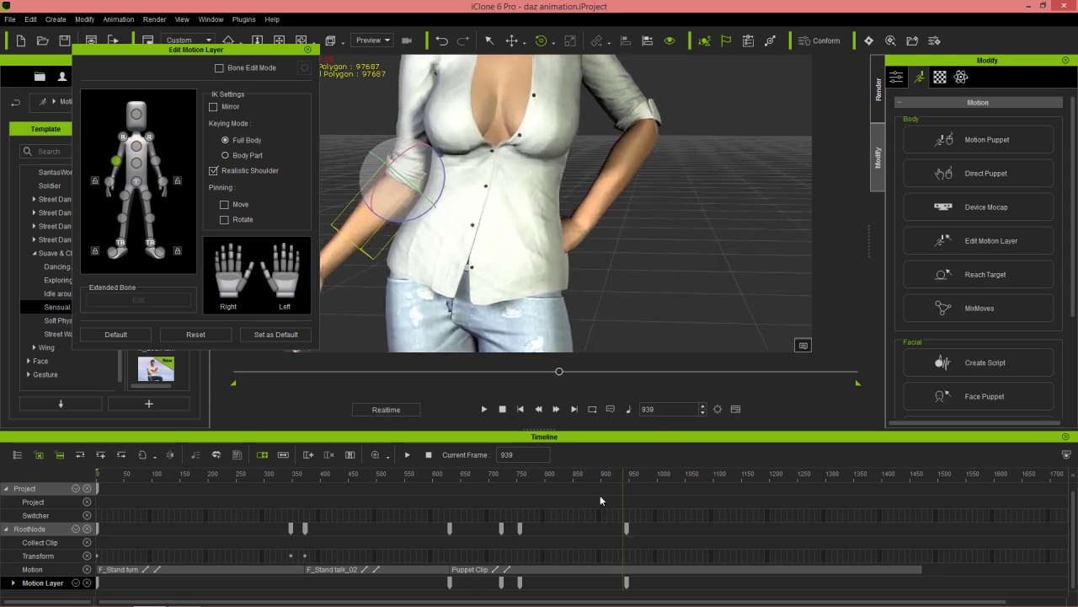
{"action": "left_click_drag", "start_coordinate": [609, 477], "coordinate": [598, 477]}
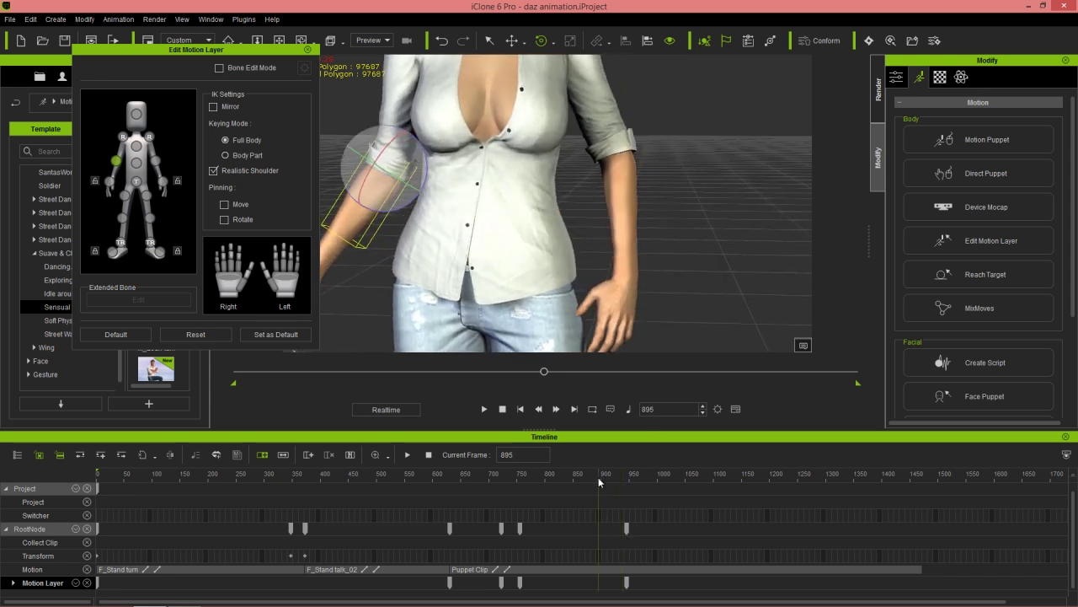
{"action": "left_click", "coordinate": [598, 583]}
- Scrub to frame 938 and compare the poses at the keys at frames 894 and 945
{"action": "left_click_drag", "start_coordinate": [599, 477], "coordinate": [622, 531]}
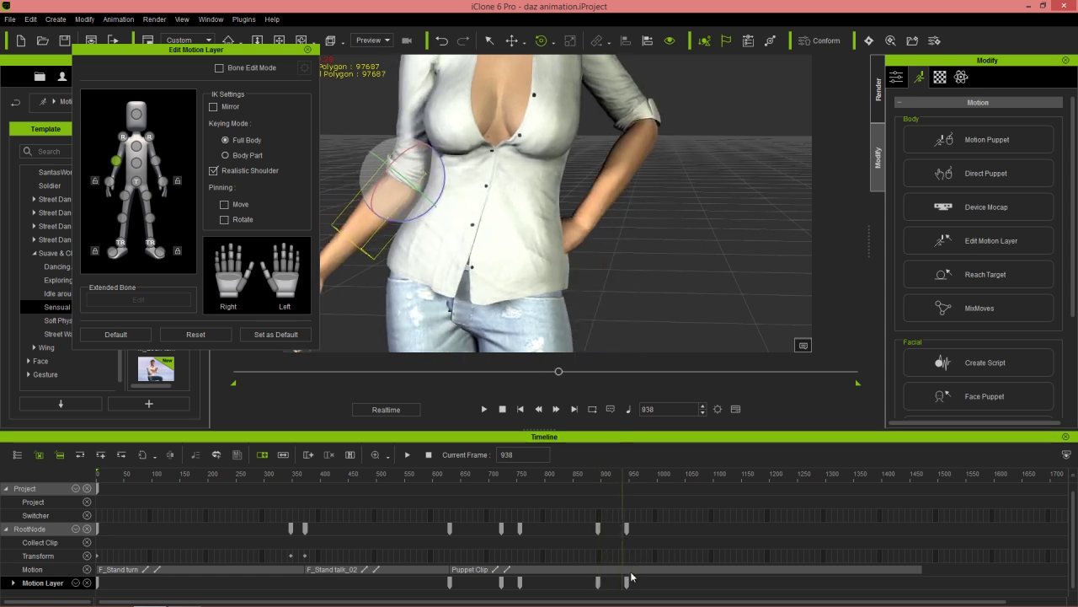
{"action": "left_click", "coordinate": [600, 529]}
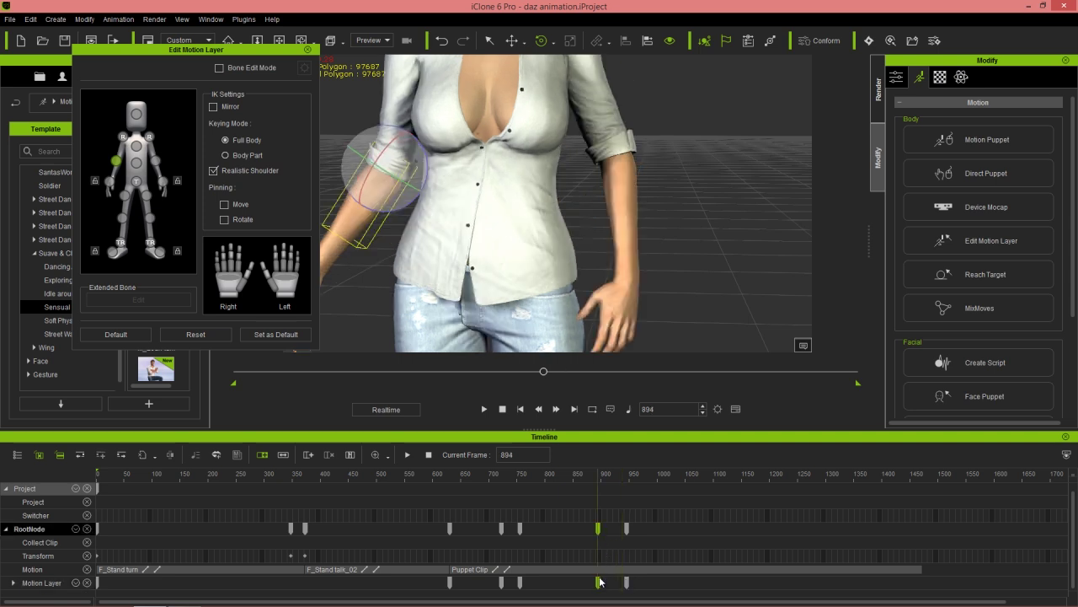
{"action": "key", "text": "ctrl+Right"}
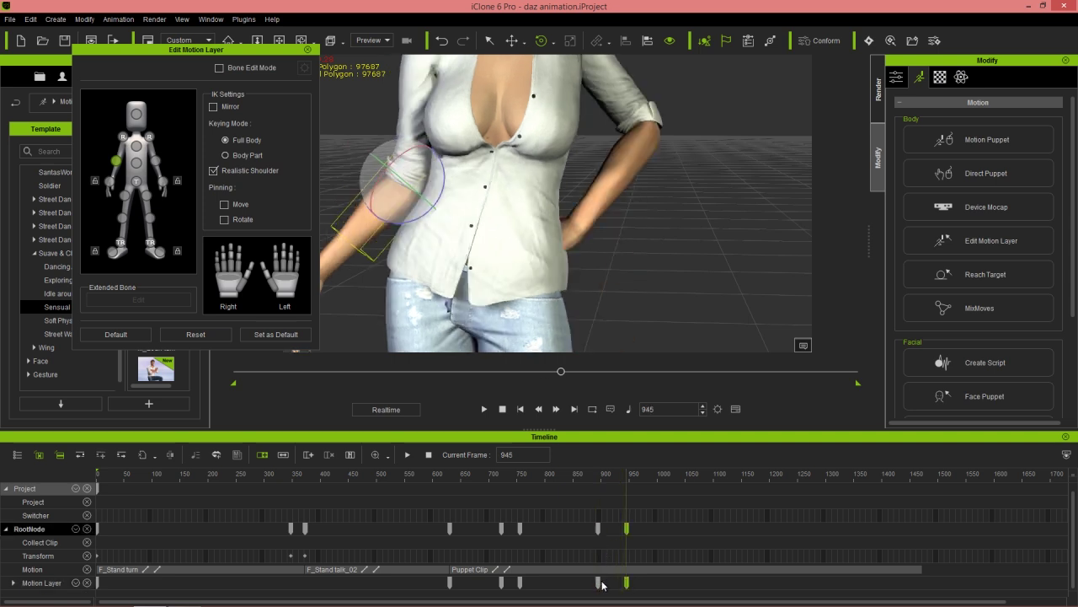
{"action": "key", "text": "ctrl+Left"}
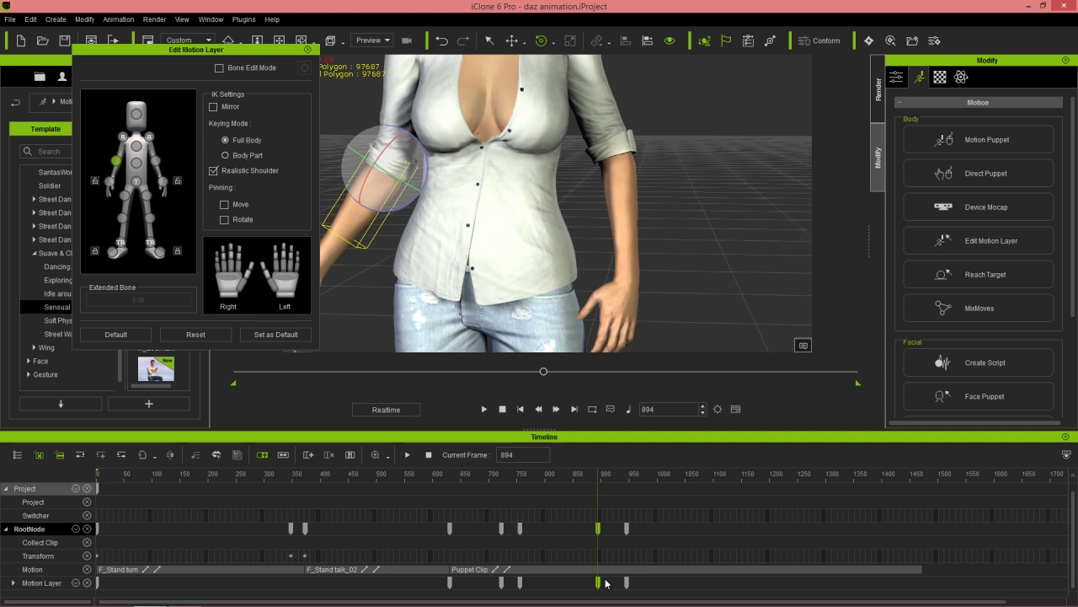
- At the frame 945 key, rotate the left forearm and left hand so the hand sits in front of the hip
{"action": "left_click", "coordinate": [625, 530]}
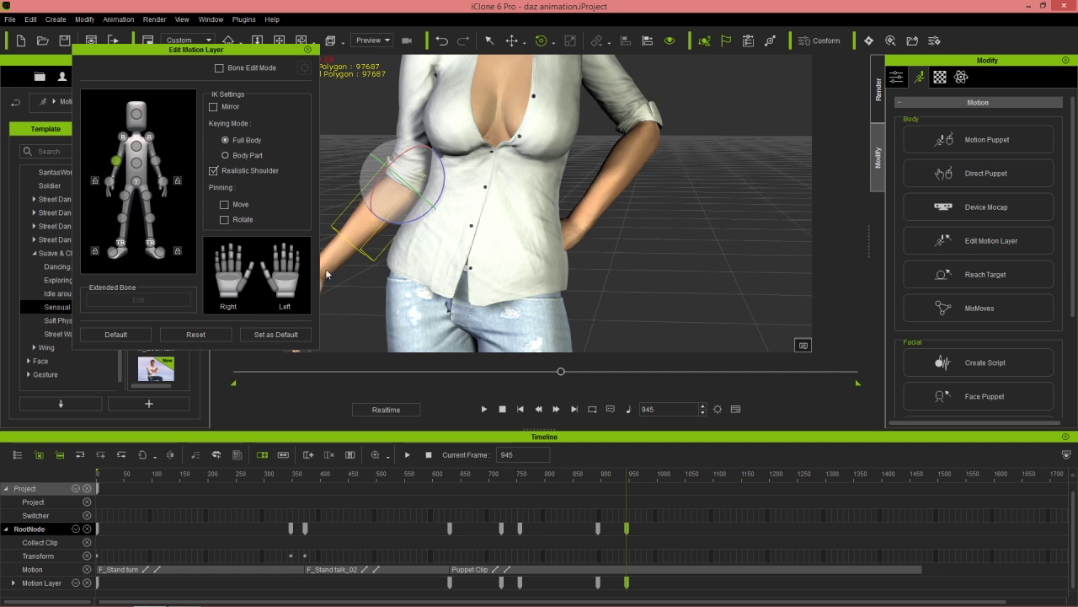
{"action": "left_click", "coordinate": [155, 160]}
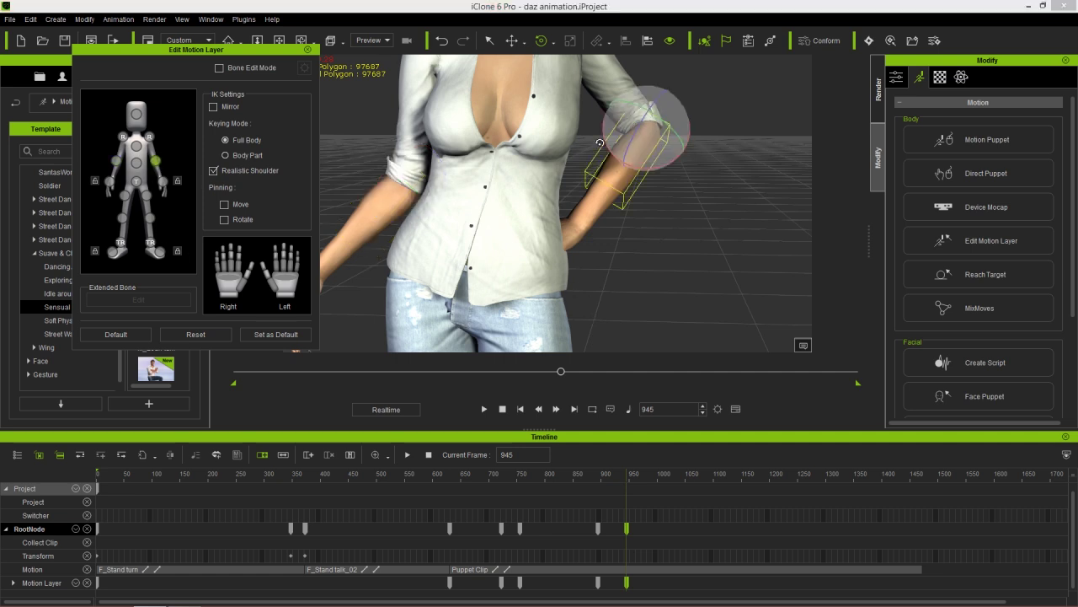
{"action": "mouse_move", "coordinate": [650, 155]}
{"action": "left_mouse_down"}
{"action": "mouse_move", "coordinate": [658, 165]}
{"action": "mouse_move", "coordinate": [635, 150]}
{"action": "left_mouse_up"}
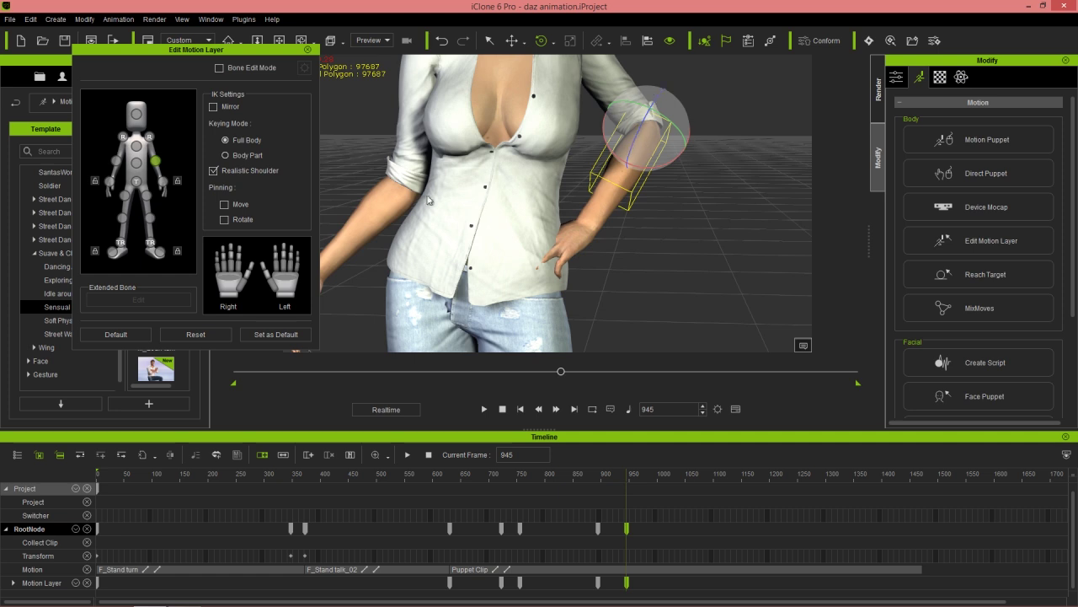
{"action": "left_click", "coordinate": [163, 181]}
{"action": "left_click_drag", "start_coordinate": [610, 228], "coordinate": [697, 267]}
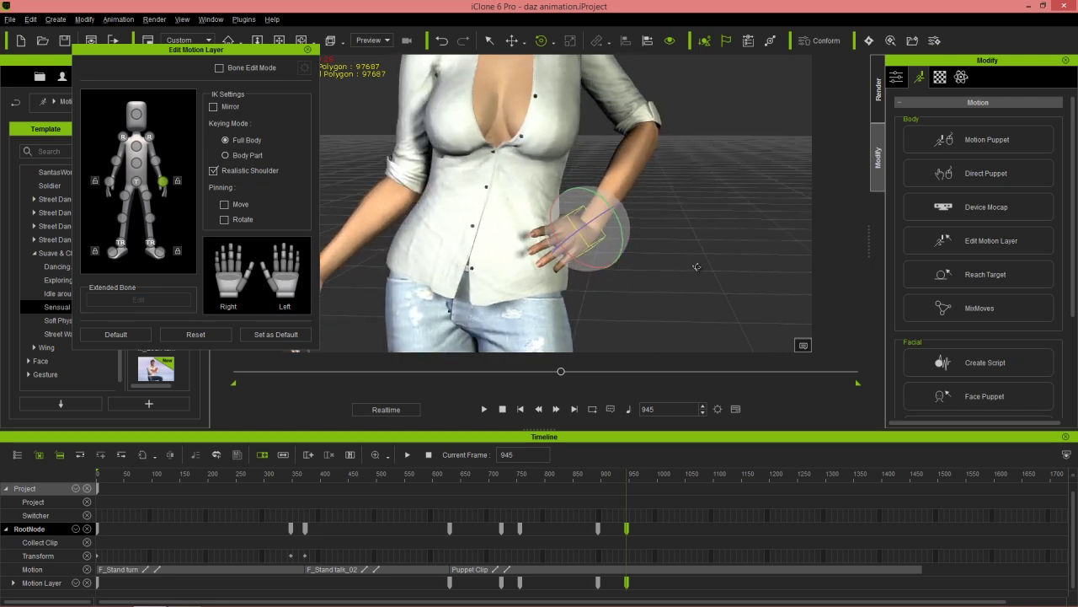
- Move to frame 970 and rotate the left hand to refine how it rests on the hip
{"action": "scroll", "coordinate": [697, 267], "scroll_direction": "down", "scroll_amount": 3}
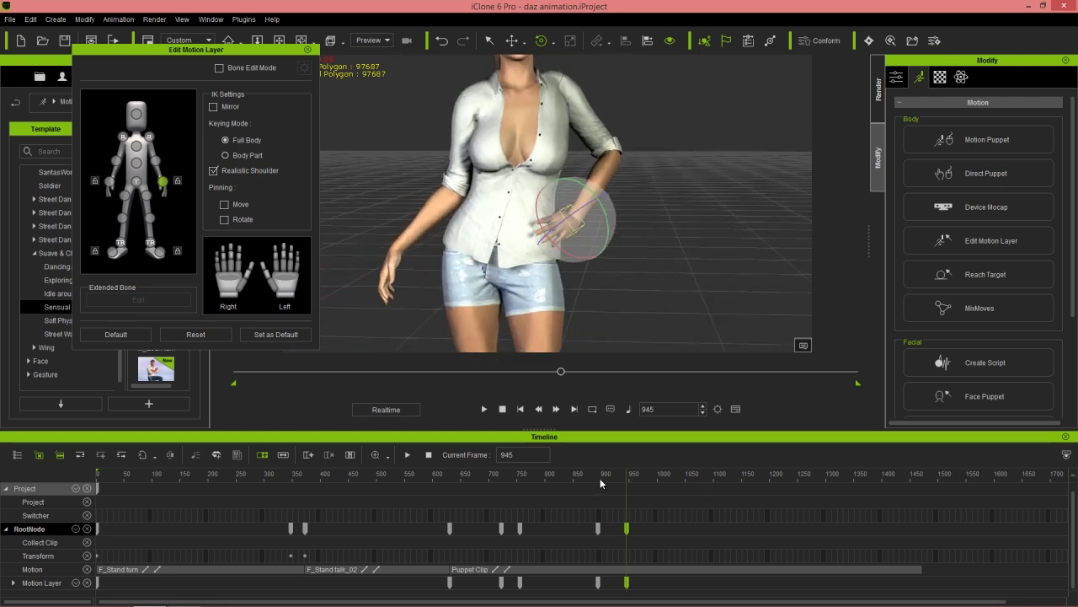
{"action": "left_click", "coordinate": [641, 478]}
{"action": "key", "text": "Left"}
{"action": "key", "text": "Left"}
{"action": "key", "text": "Left"}
{"action": "key", "text": "Left"}
{"action": "key", "text": "Left"}
{"action": "left_click_drag", "start_coordinate": [597, 229], "coordinate": [605, 229]}
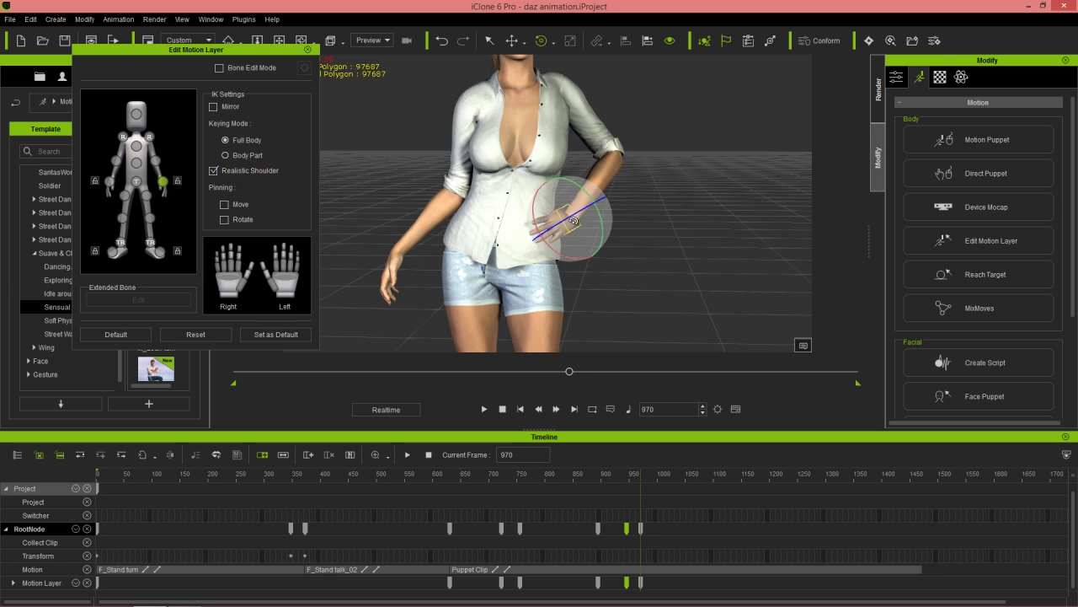
- Rotate the left hand at frames 1013, 1245 and 1398 to keep its hip pose natural through the rest of the clip
{"action": "left_click_drag", "start_coordinate": [630, 476], "coordinate": [664, 492]}
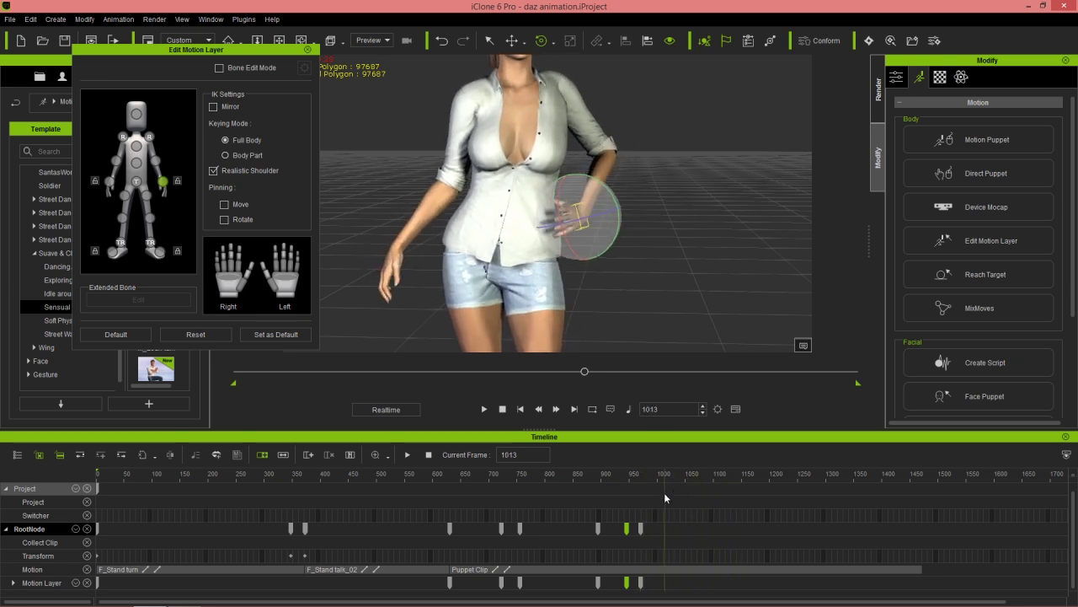
{"action": "left_click_drag", "start_coordinate": [607, 251], "coordinate": [590, 233]}
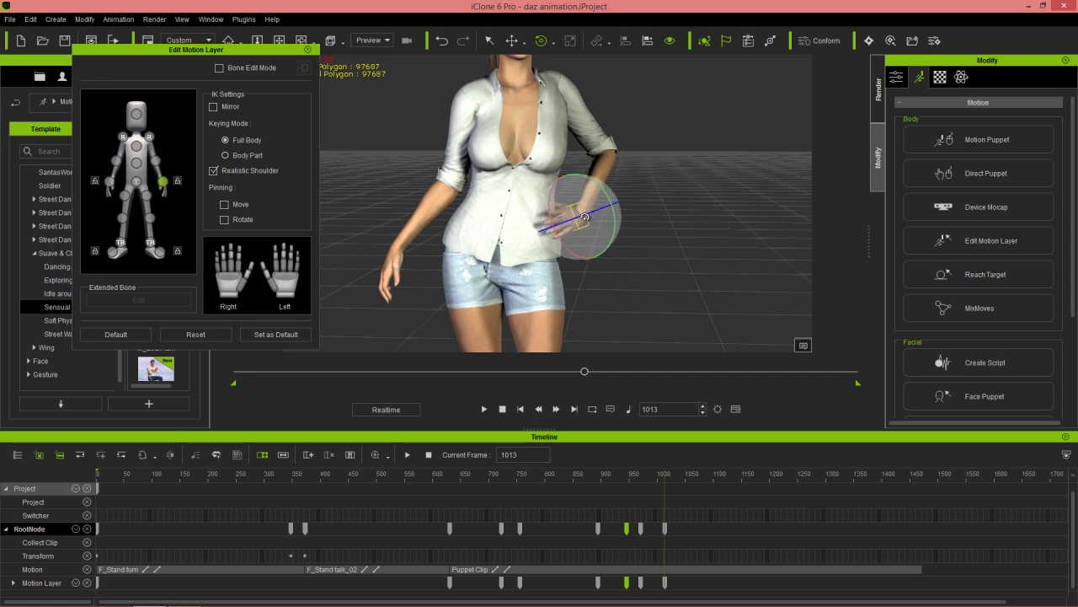
{"action": "left_click_drag", "start_coordinate": [660, 487], "coordinate": [794, 492]}
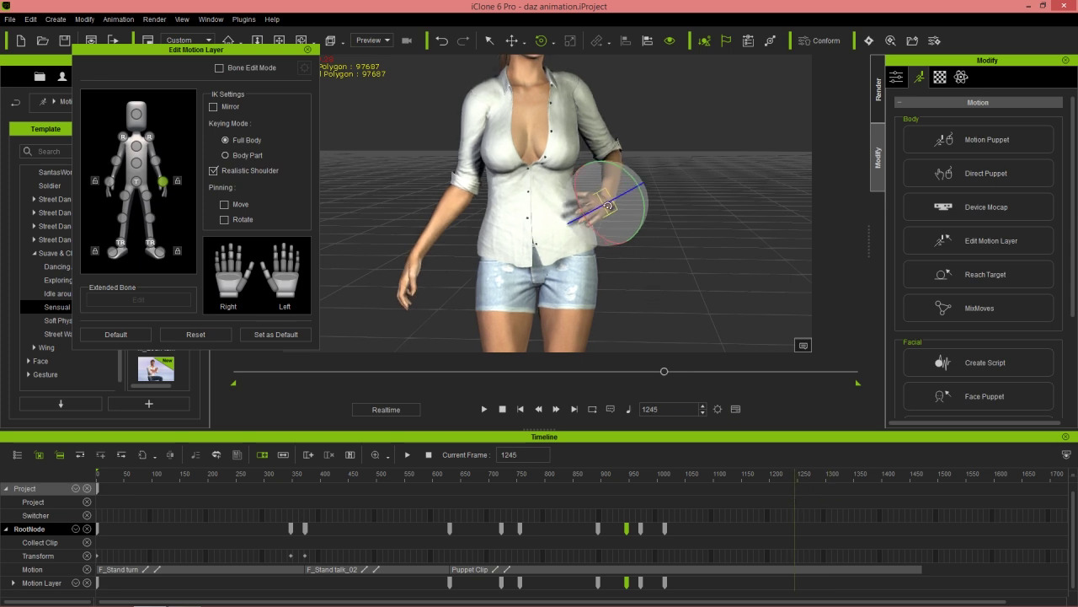
{"action": "left_click_drag", "start_coordinate": [604, 209], "coordinate": [615, 213]}
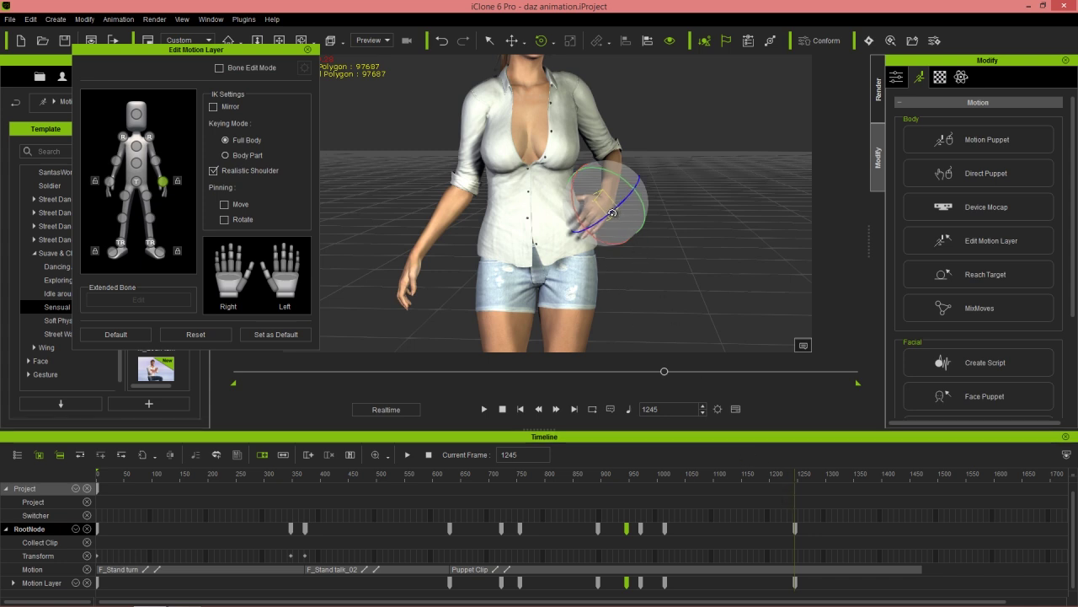
{"action": "left_click_drag", "start_coordinate": [713, 474], "coordinate": [882, 474]}
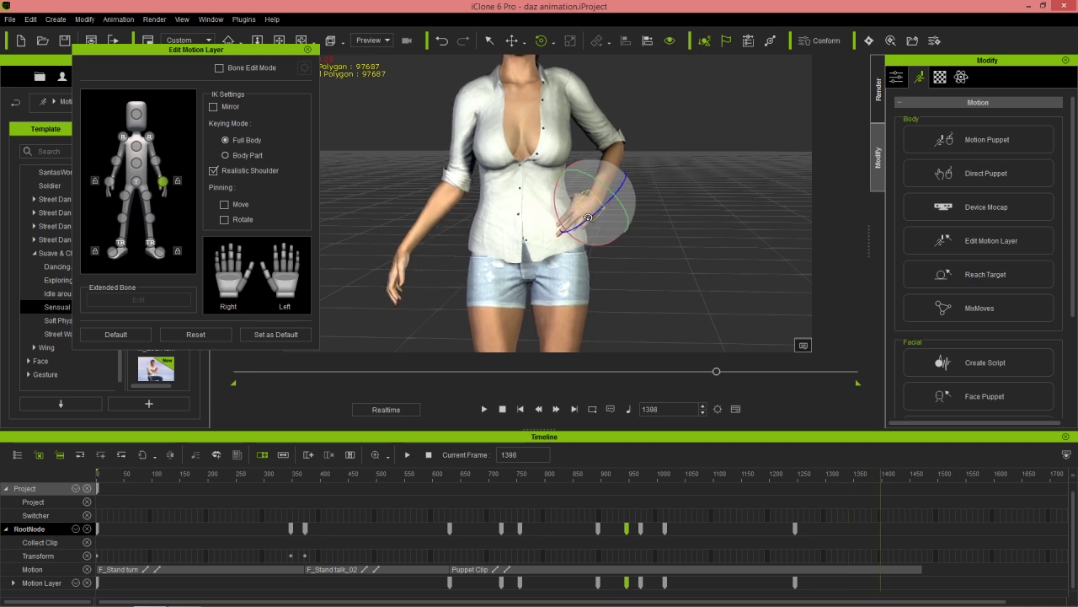
{"action": "left_click_drag", "start_coordinate": [629, 275], "coordinate": [634, 271]}
- Close the motion layer editor and play the whole animation from the start to review the corrected arm poses
{"action": "left_click_drag", "start_coordinate": [729, 476], "coordinate": [485, 483]}
{"action": "scroll", "coordinate": [509, 219], "scroll_direction": "down", "scroll_amount": 5}
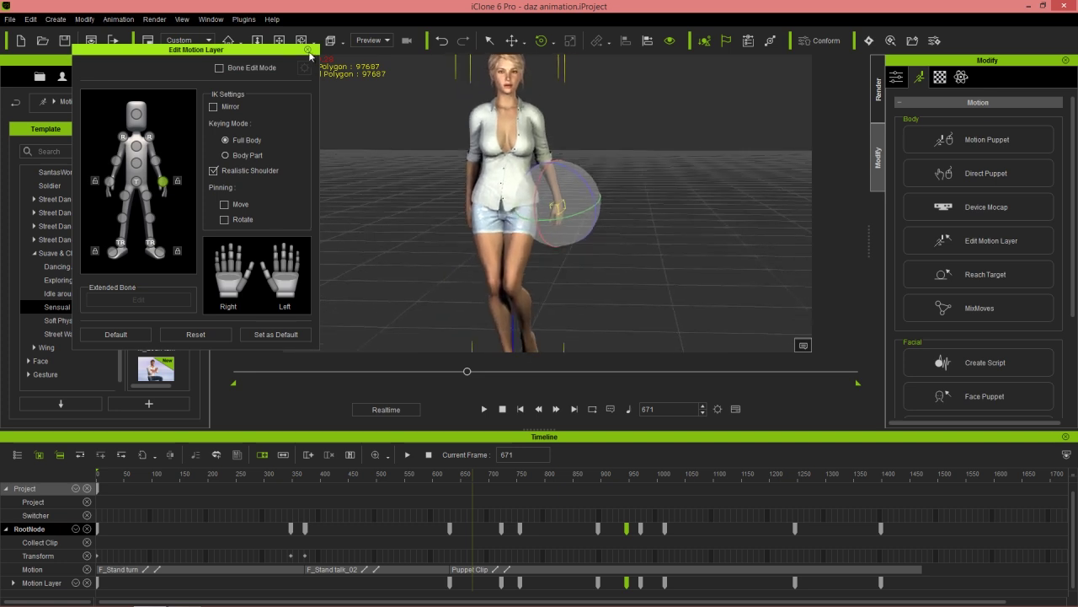
{"action": "left_click", "coordinate": [307, 49]}
{"action": "left_click", "coordinate": [502, 409]}
{"action": "left_click", "coordinate": [485, 409]}
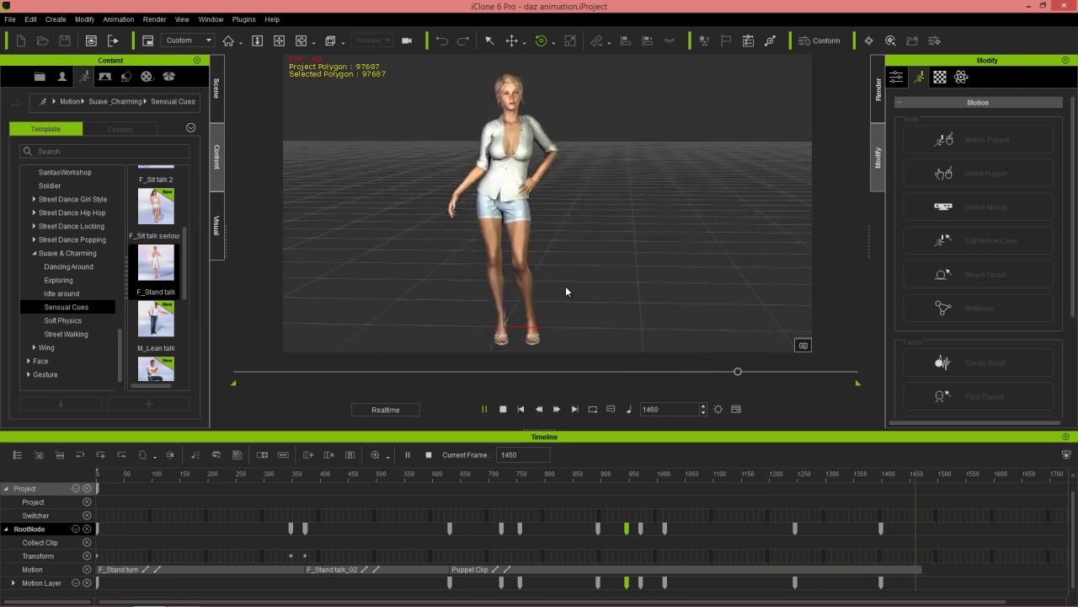
{"action": "left_click", "coordinate": [503, 409]}
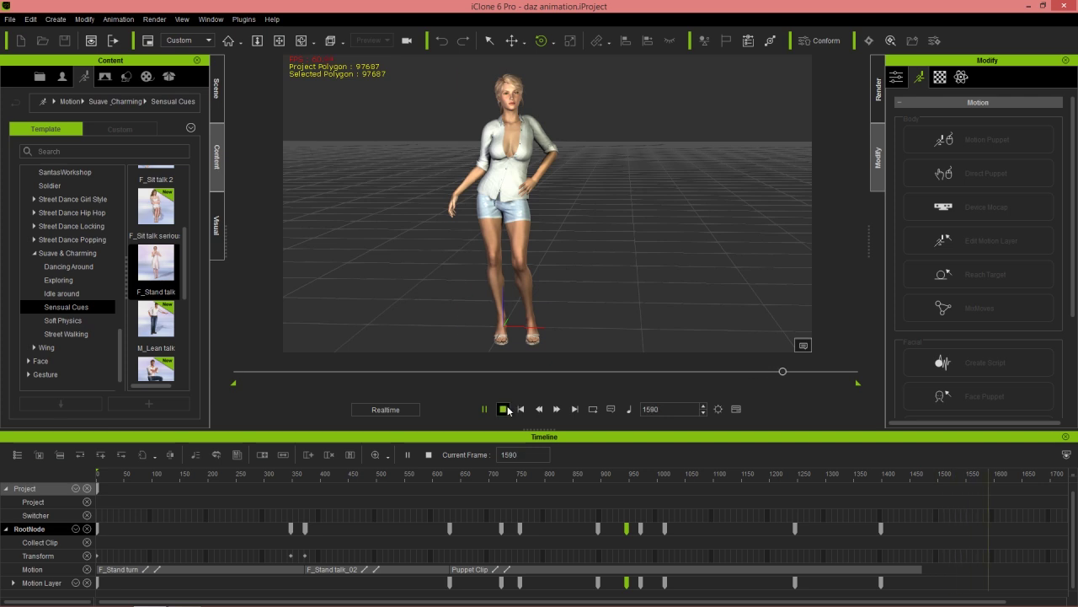